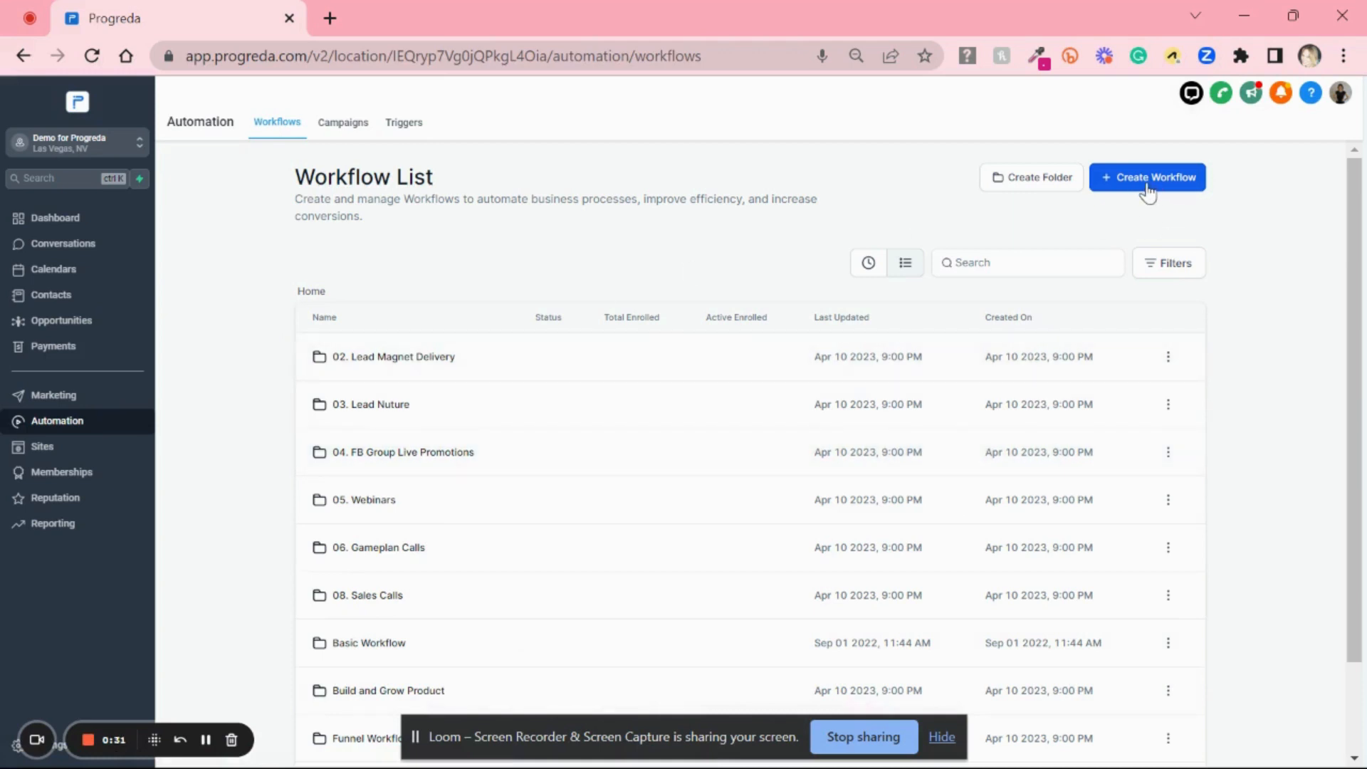
# Step: Create a new workflow from scratch and name it "My first workflow - TEST"
pyautogui.click(1148, 186)
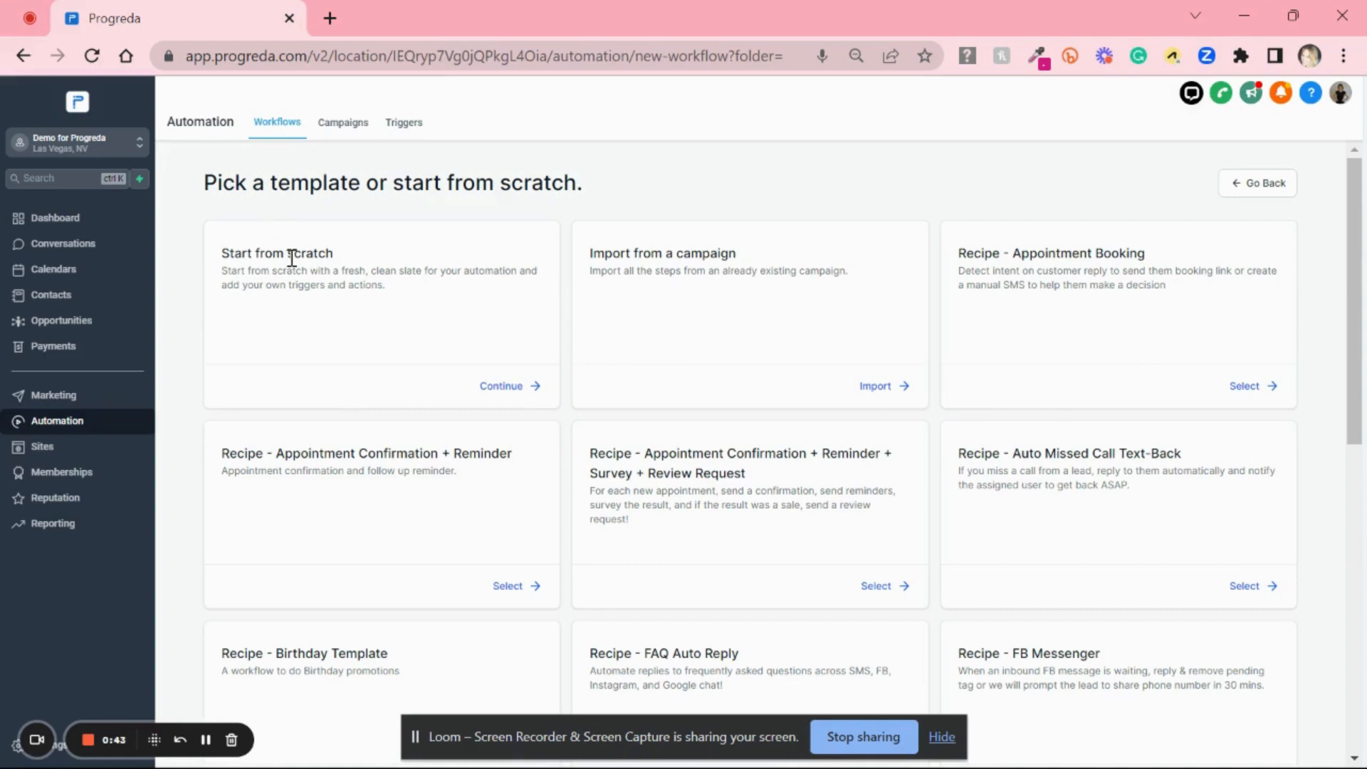
pyautogui.click(503, 388)
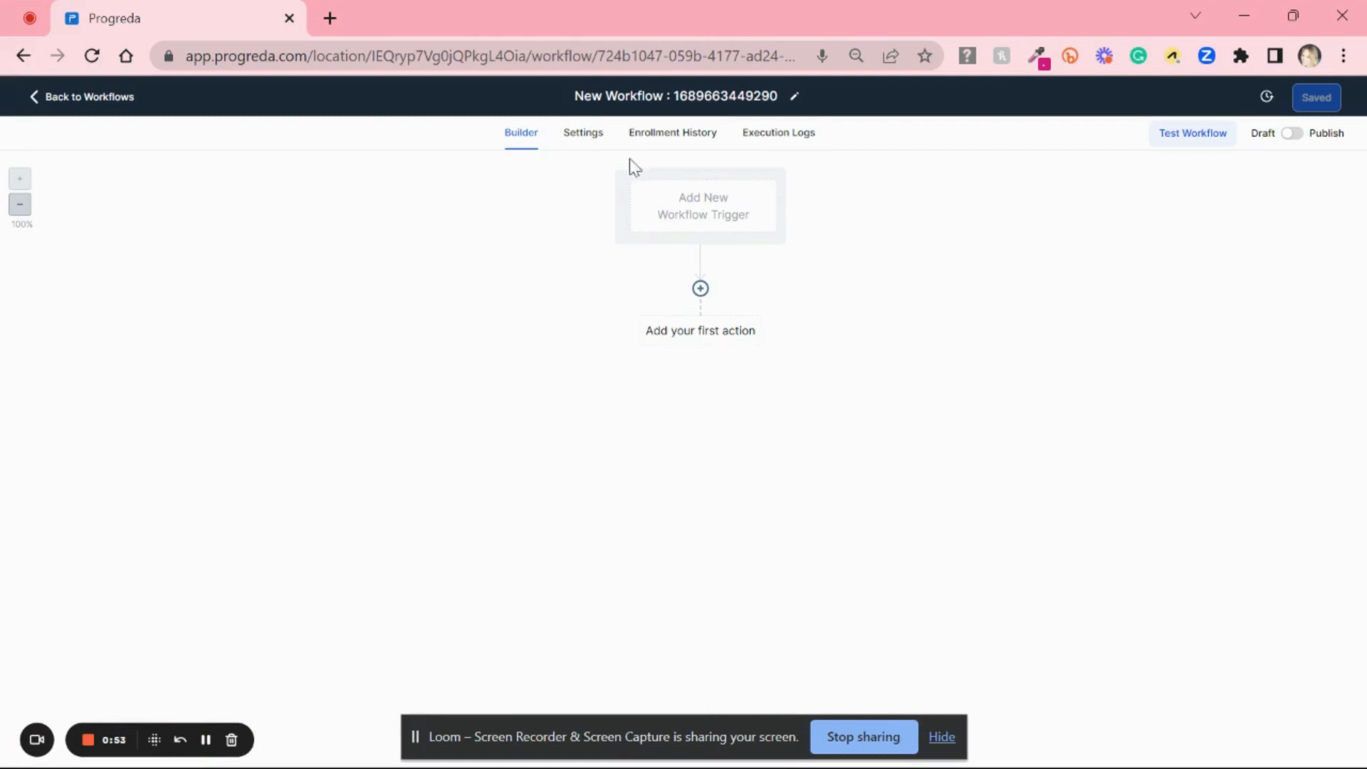
pyautogui.click(636, 100)
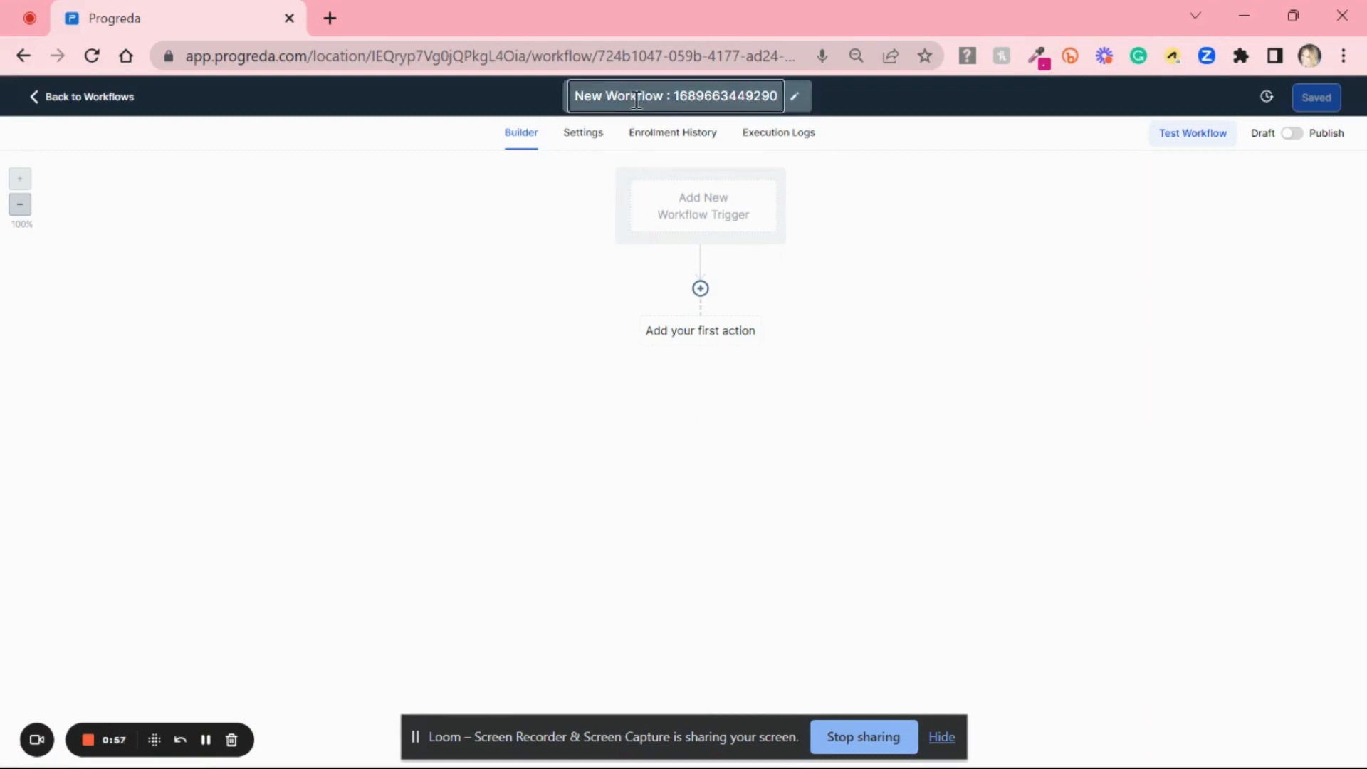
pyautogui.press('BackSpace')
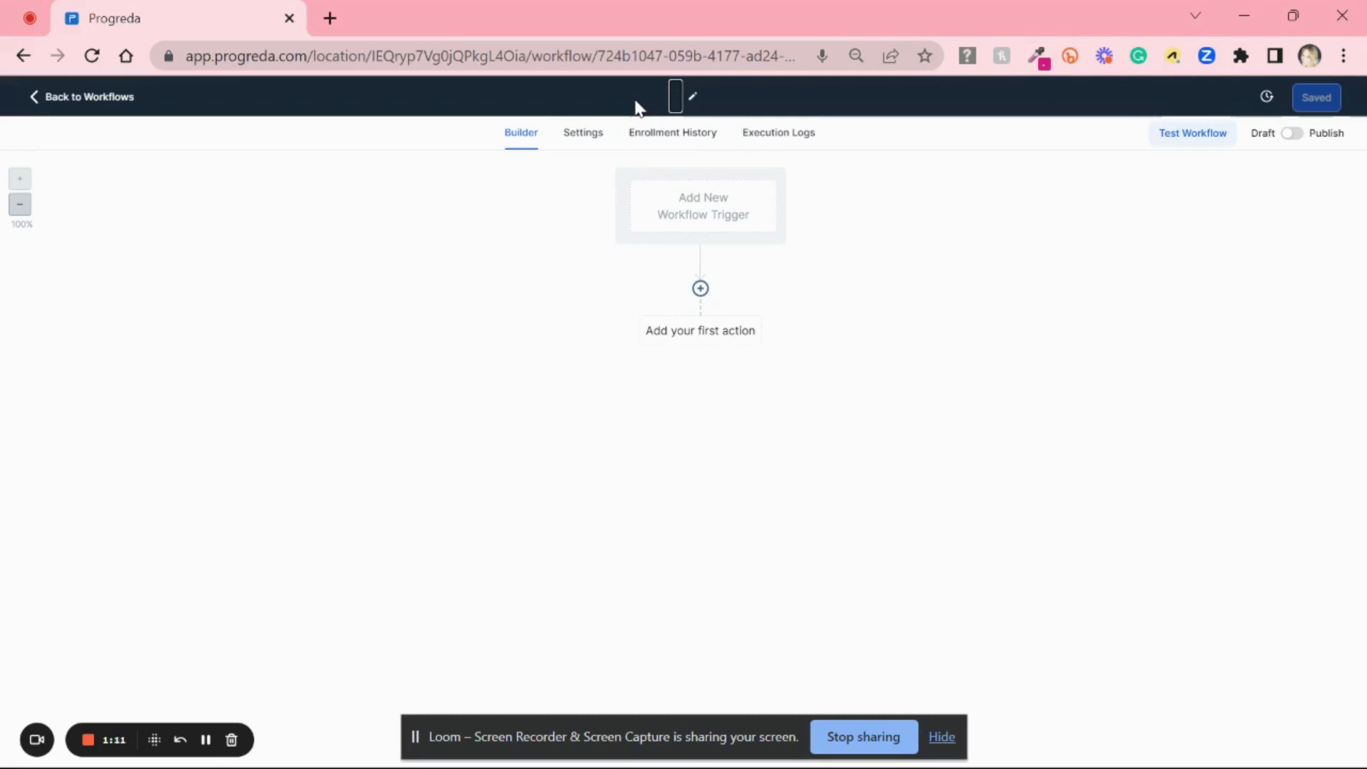
pyautogui.write('My first workflow - ')
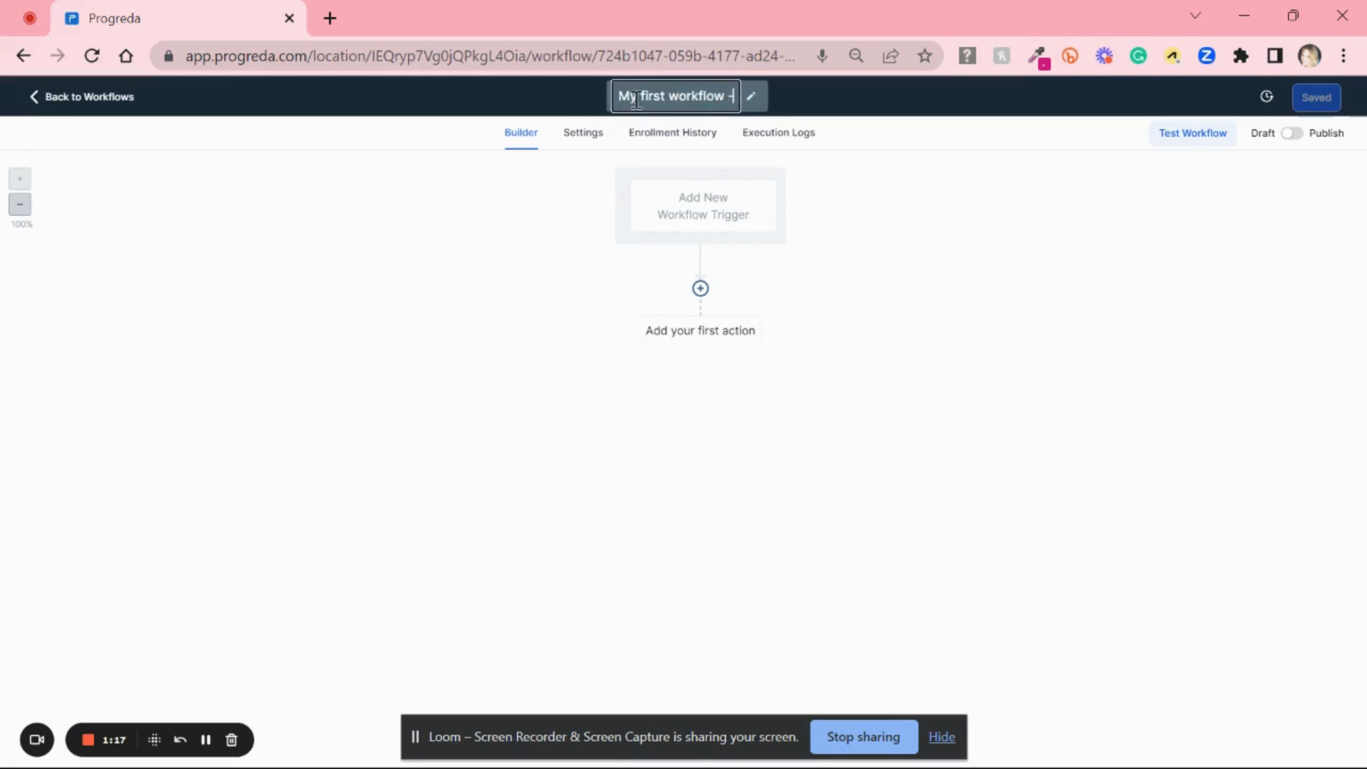
pyautogui.write('TEST')
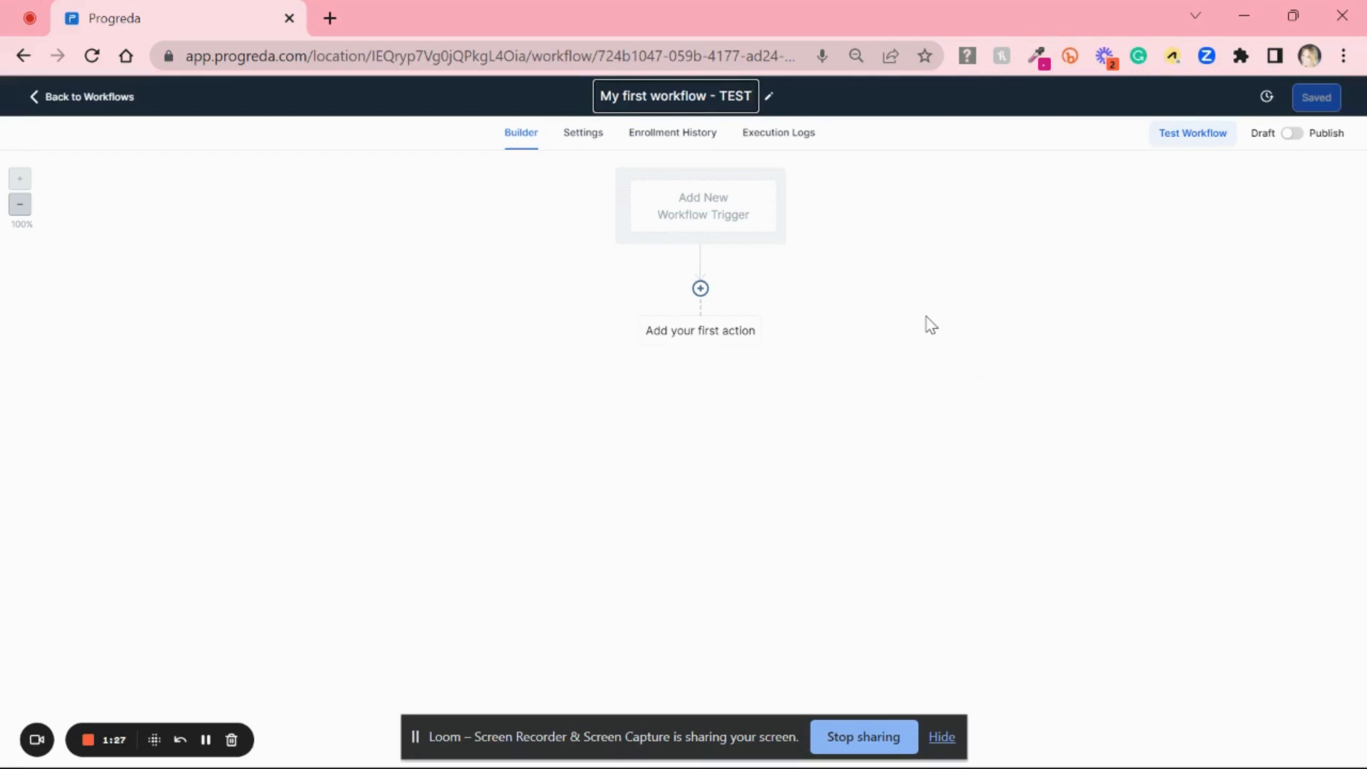
pyautogui.press('Return')
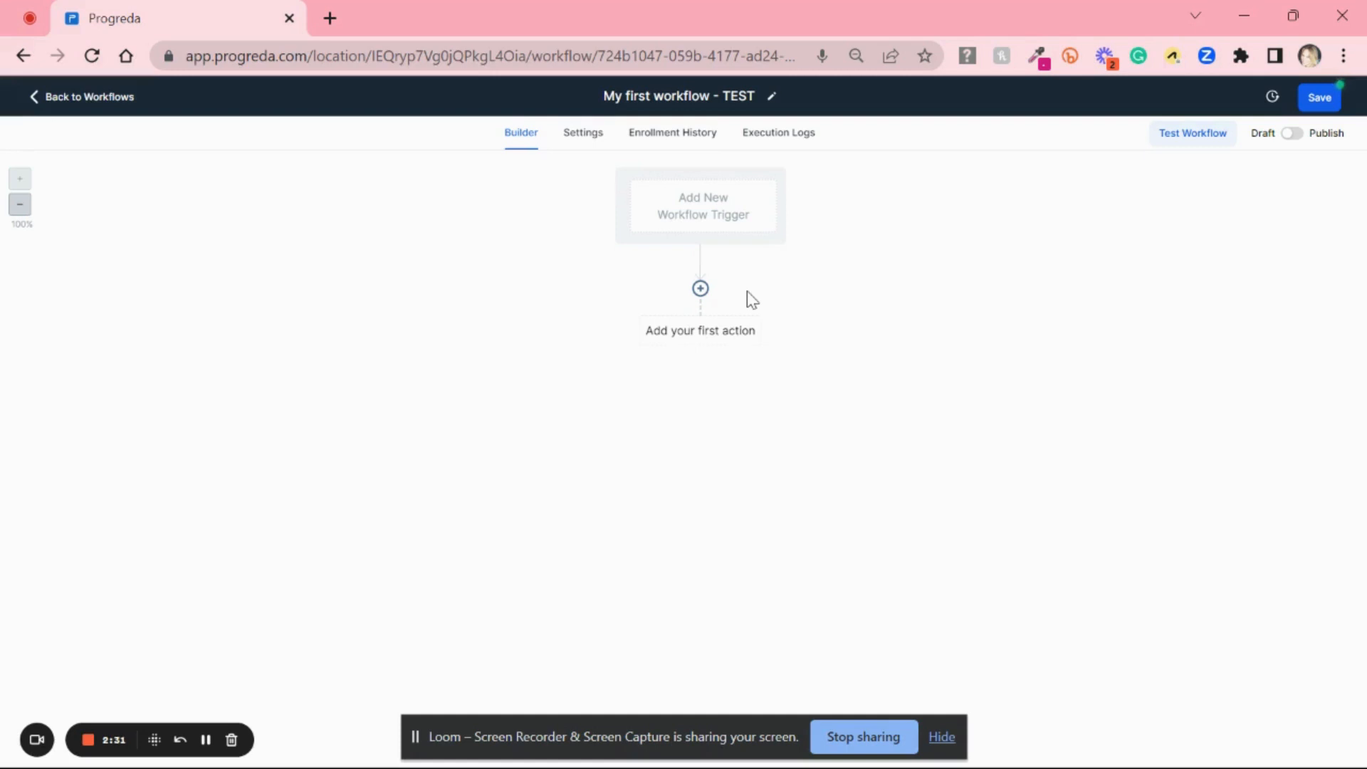
# Step: Search the available actions for "email" and choose Send Email as the workflow's first action
pyautogui.click(718, 340)
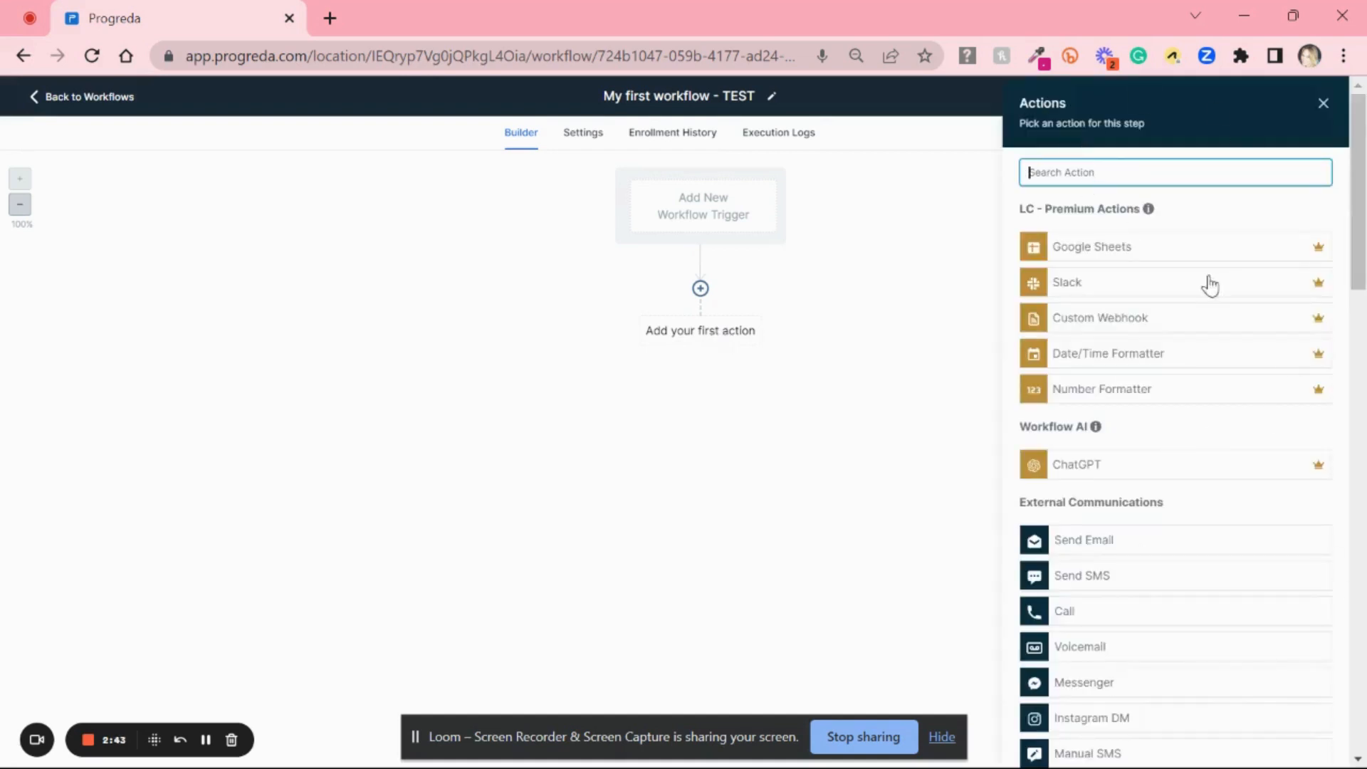
pyautogui.moveTo(1362, 279); pyautogui.dragTo(1365, 184)
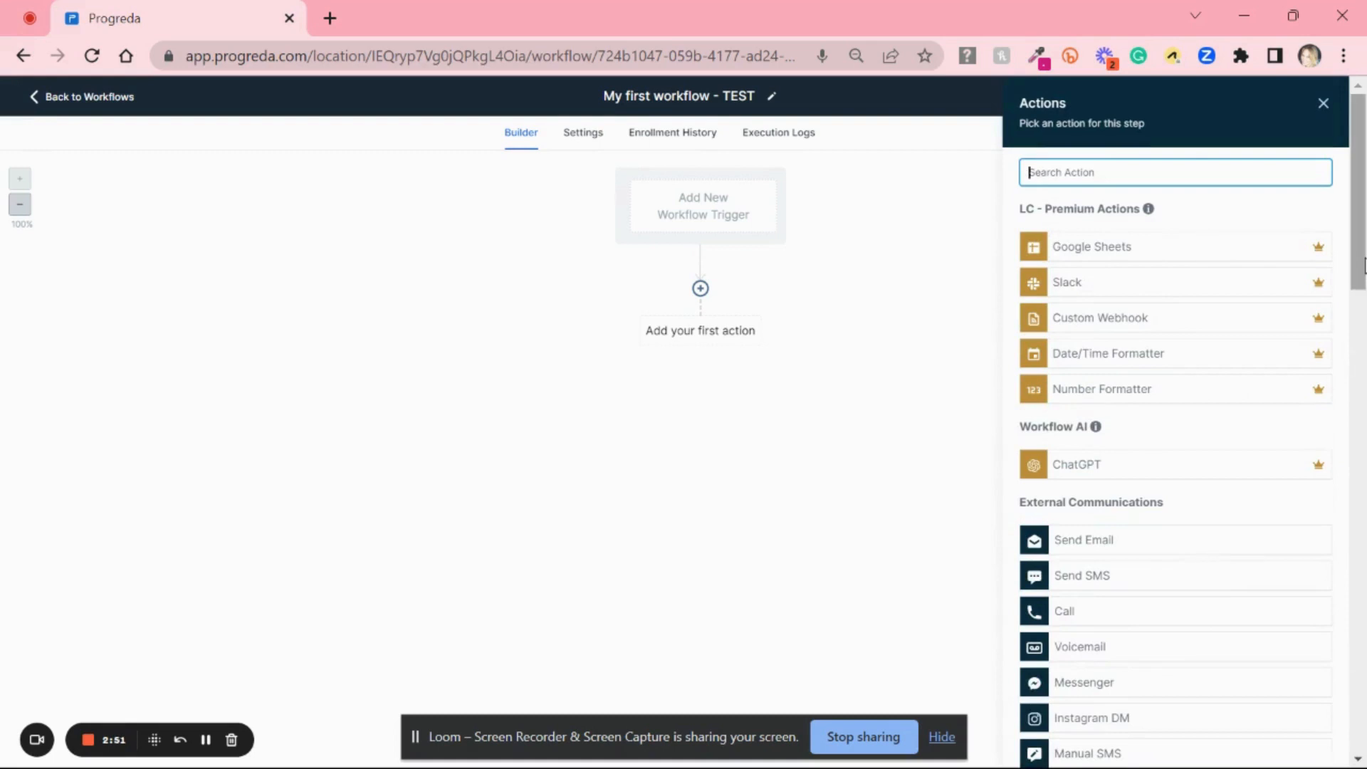
pyautogui.moveTo(1365, 265)
pyautogui.mouseDown()
pyautogui.moveTo(1364, 623)
pyautogui.moveTo(1365, 264)
pyautogui.mouseUp()
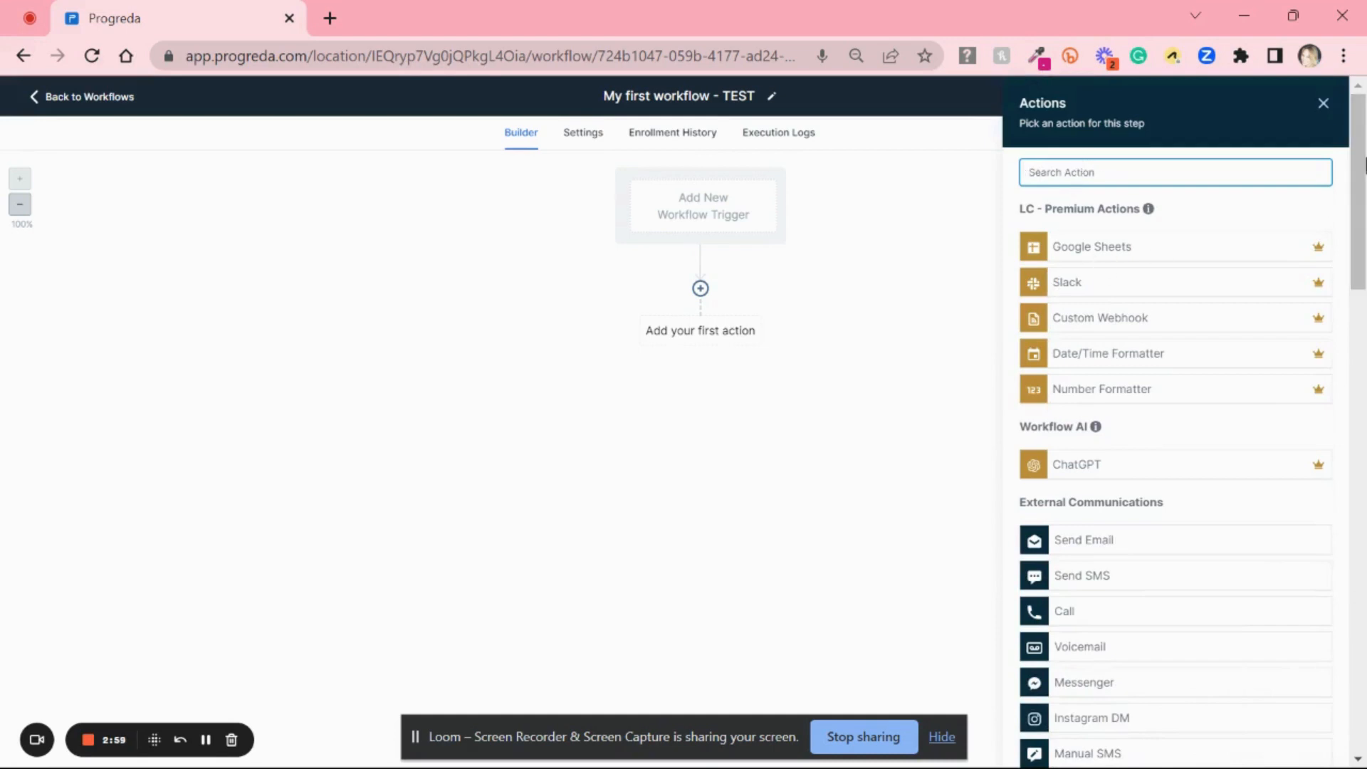
pyautogui.write('email')
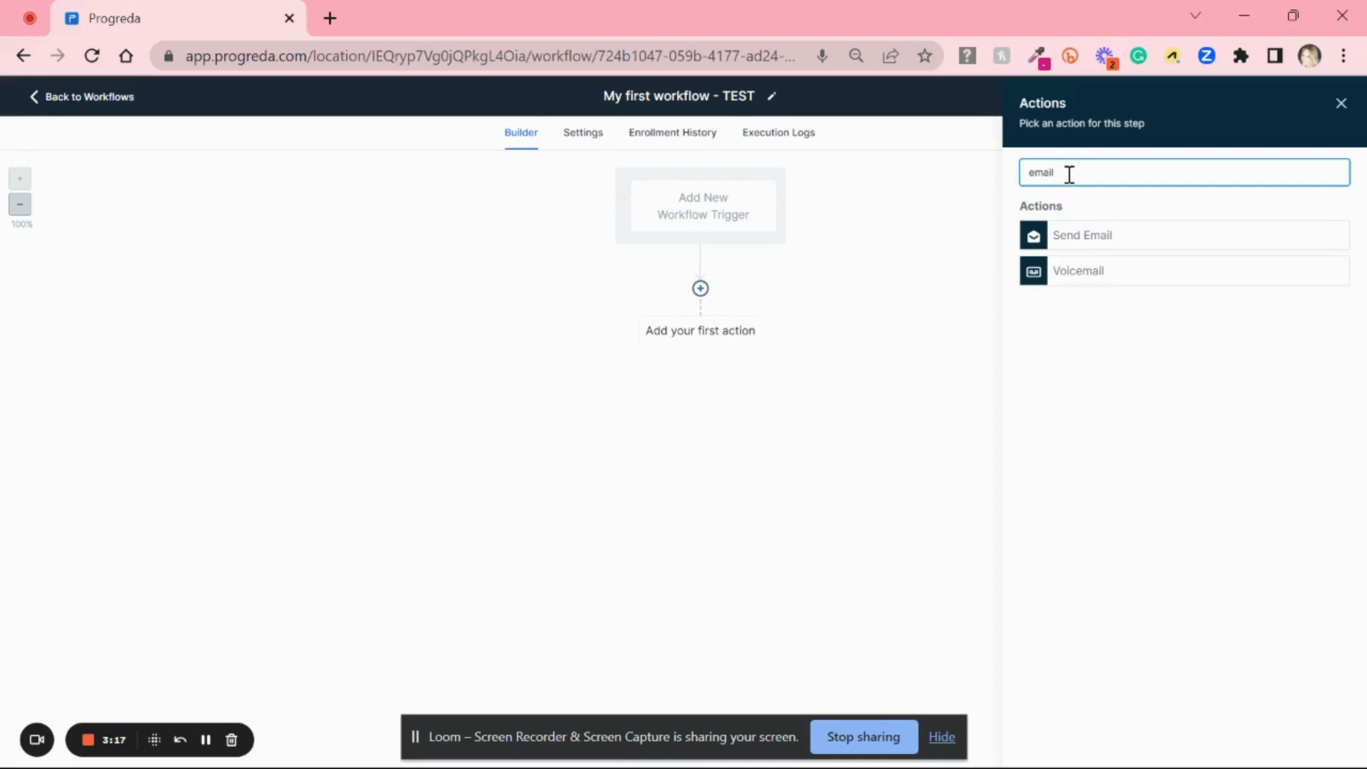
pyautogui.moveTo(1069, 173); pyautogui.dragTo(967, 193)
pyautogui.press('BackSpace')
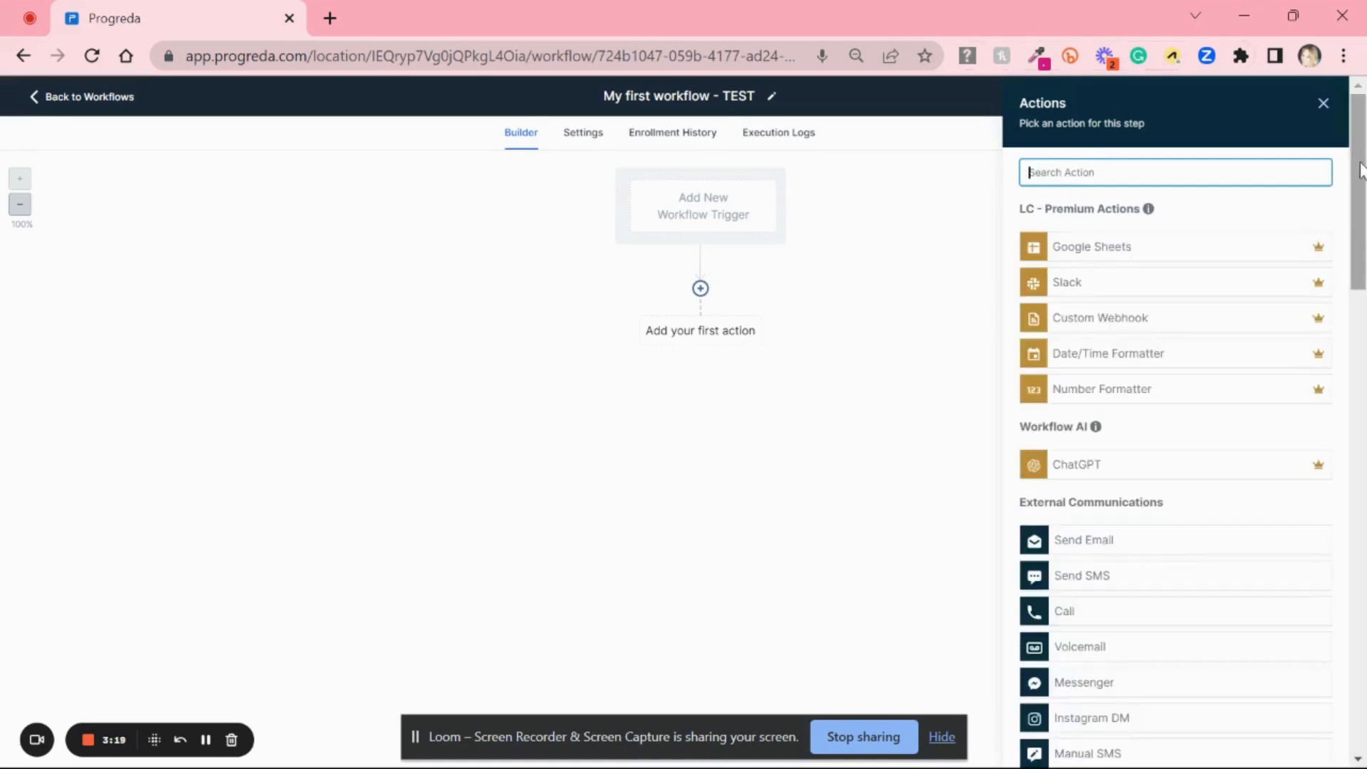
pyautogui.moveTo(1361, 178); pyautogui.dragTo(1366, 82)
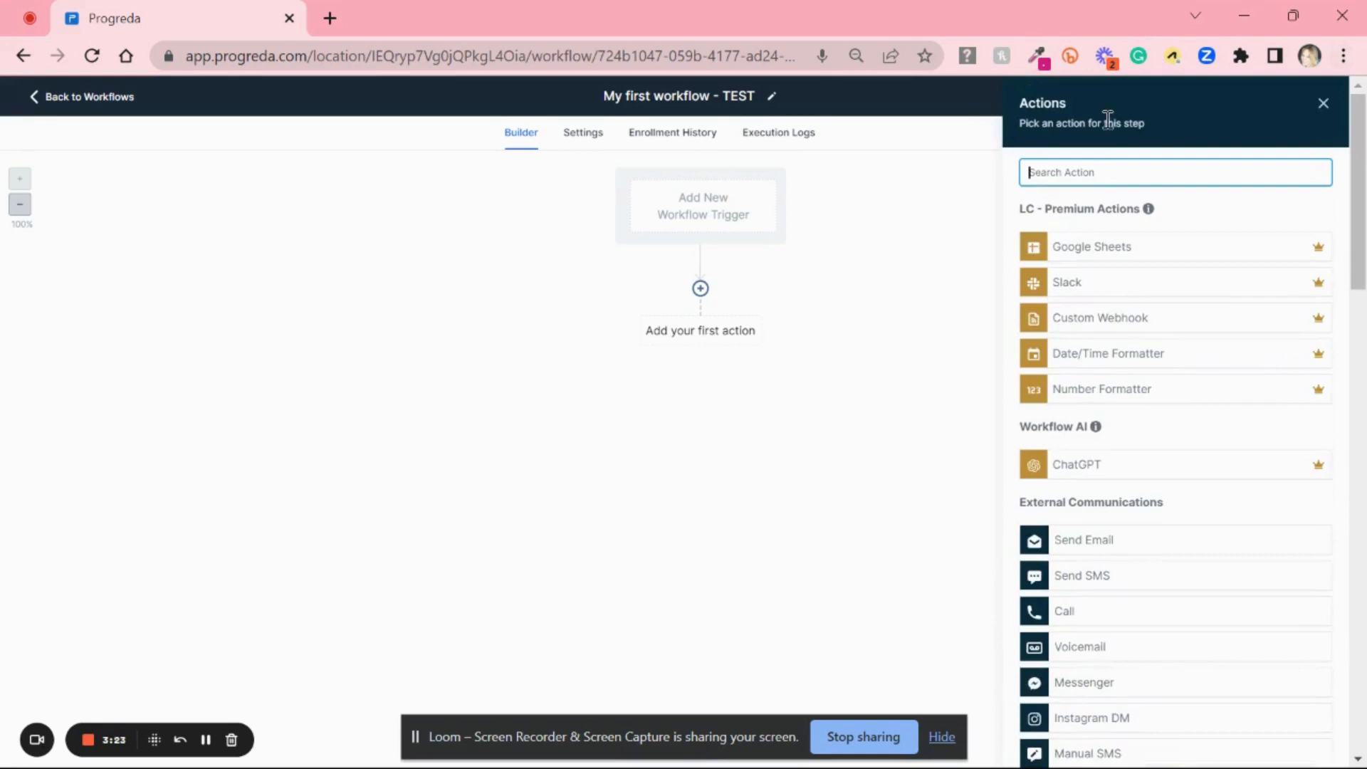
pyautogui.write('email')
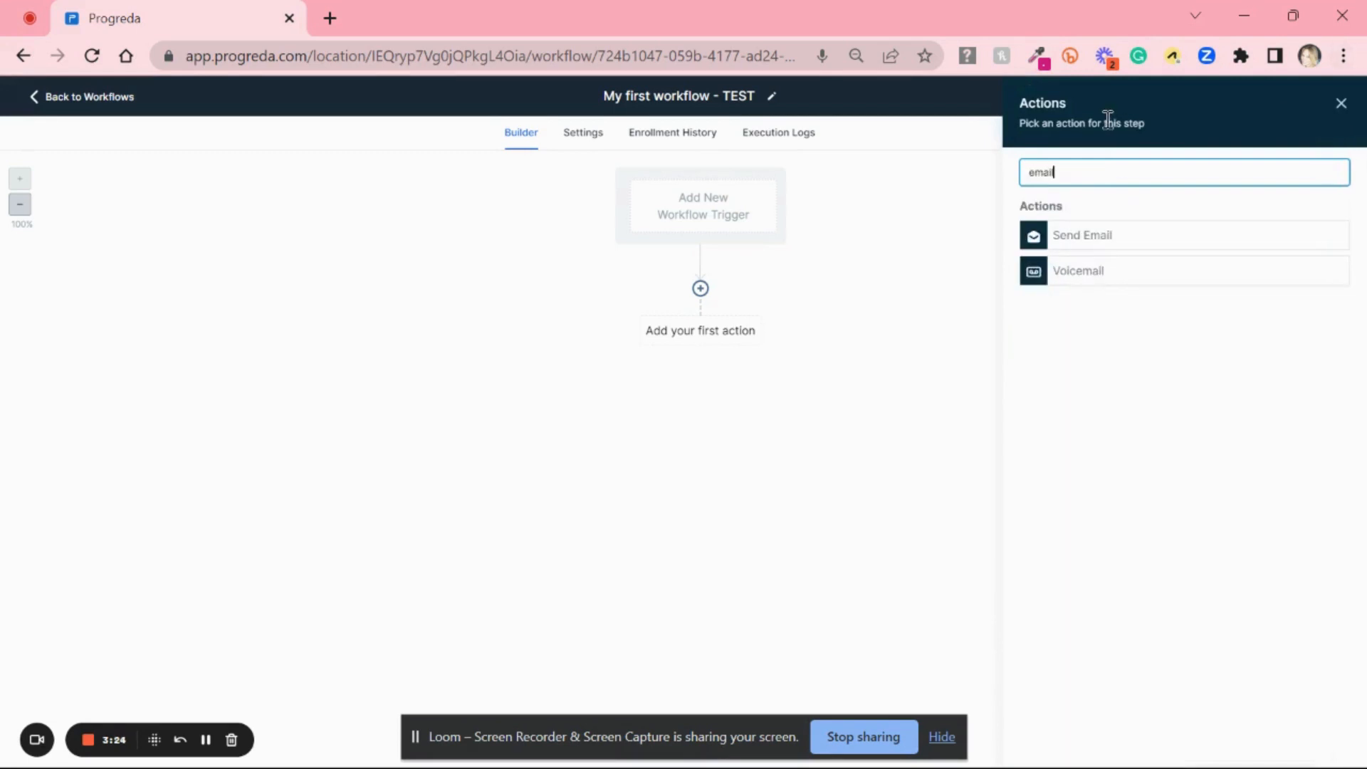
pyautogui.click(1081, 239)
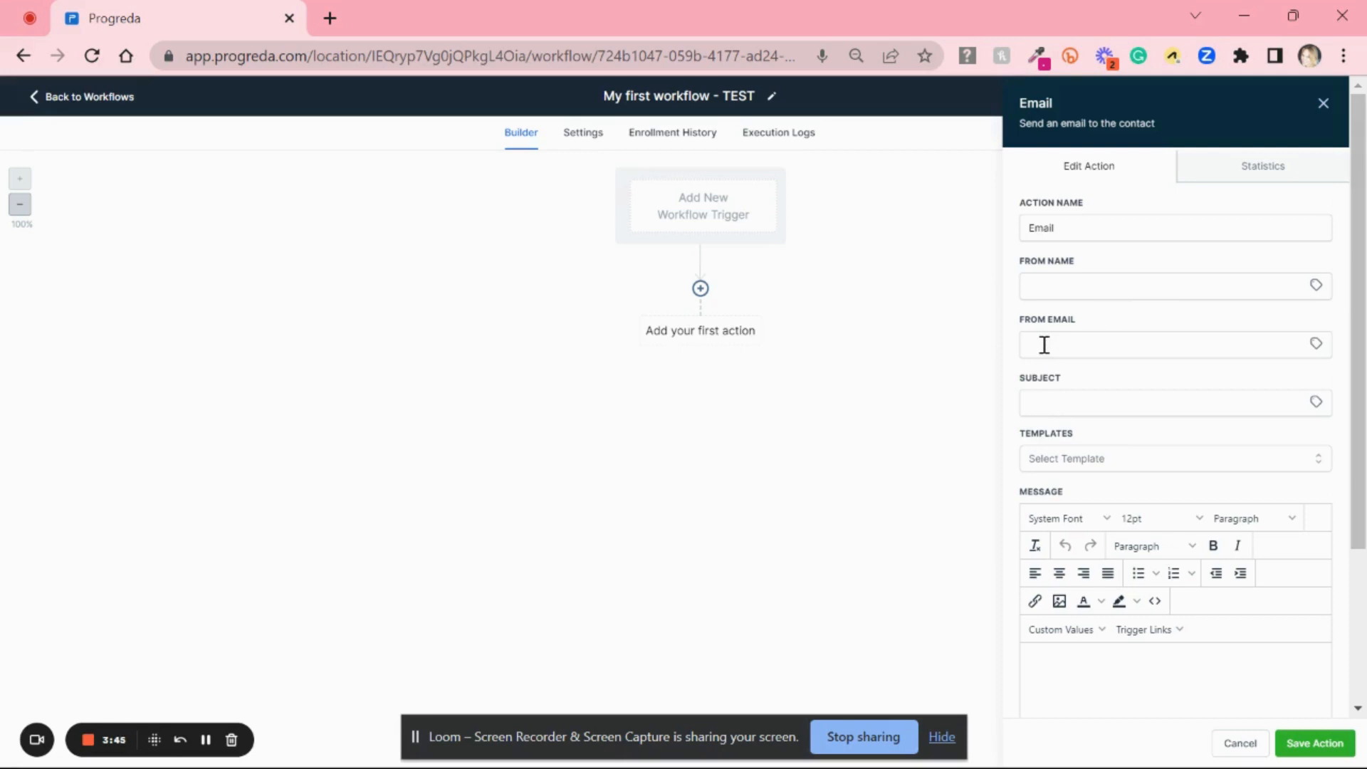
# Step: Set the email's subject to "Testing my workflow."
pyautogui.click(1043, 410)
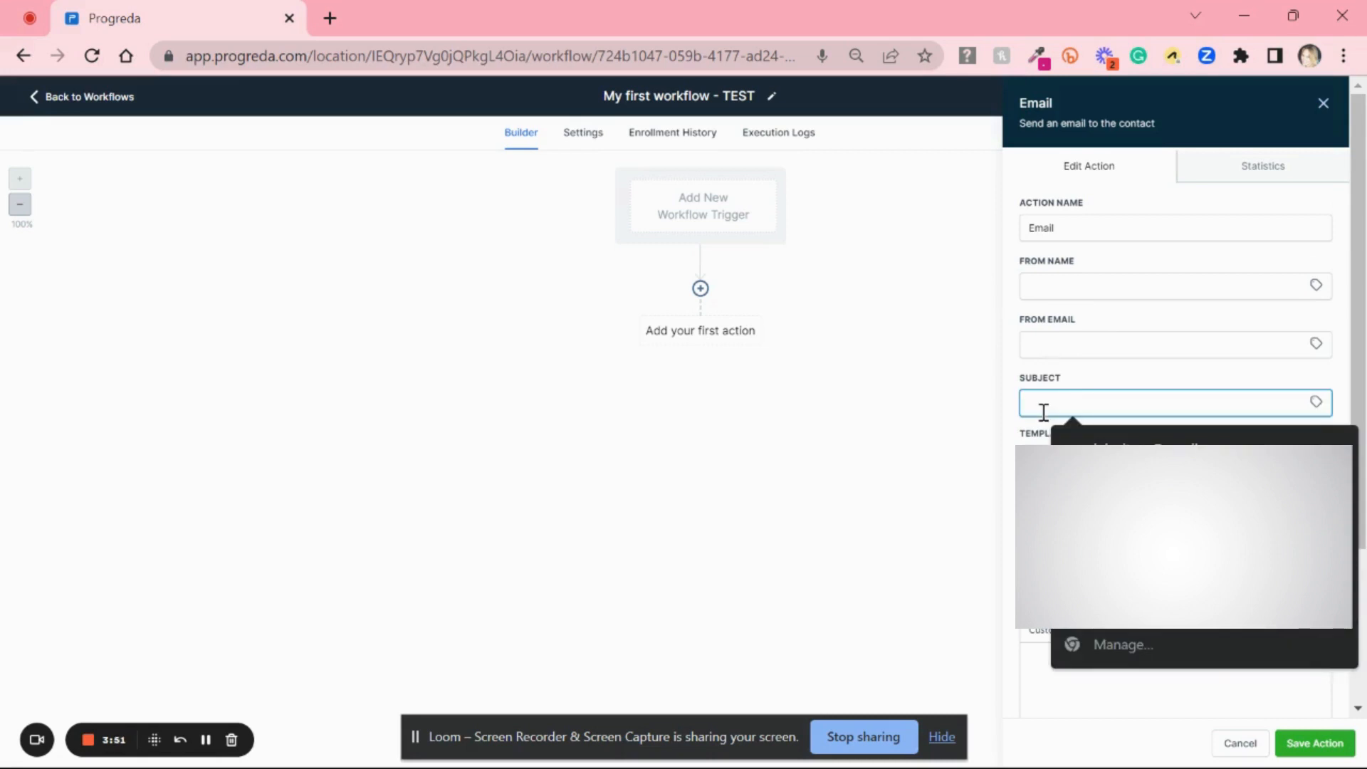
pyautogui.write('test')
pyautogui.press('BackSpace')
pyautogui.press('BackSpace')
pyautogui.press('BackSpace')
pyautogui.press('BackSpace')
pyautogui.write('TEST')
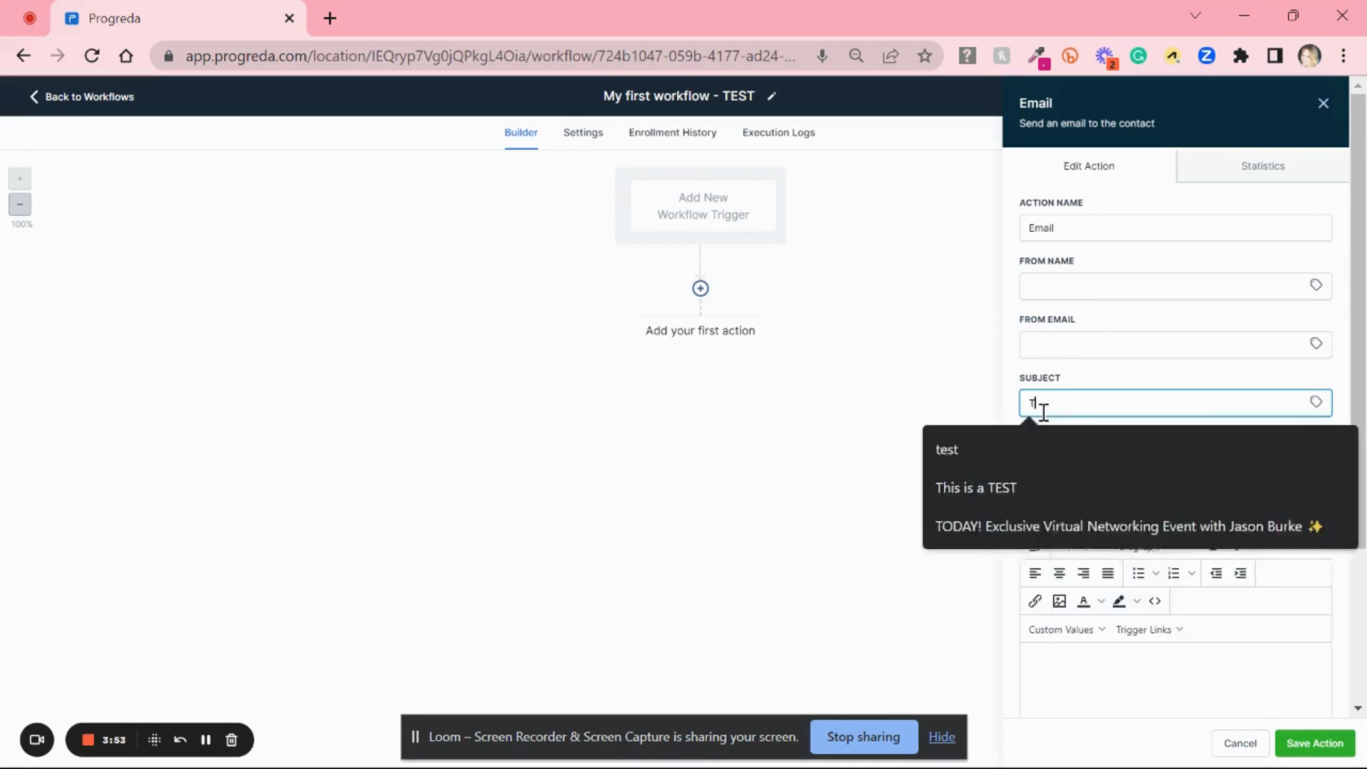
pyautogui.press('BackSpace')
pyautogui.press('BackSpace')
pyautogui.press('BackSpace')
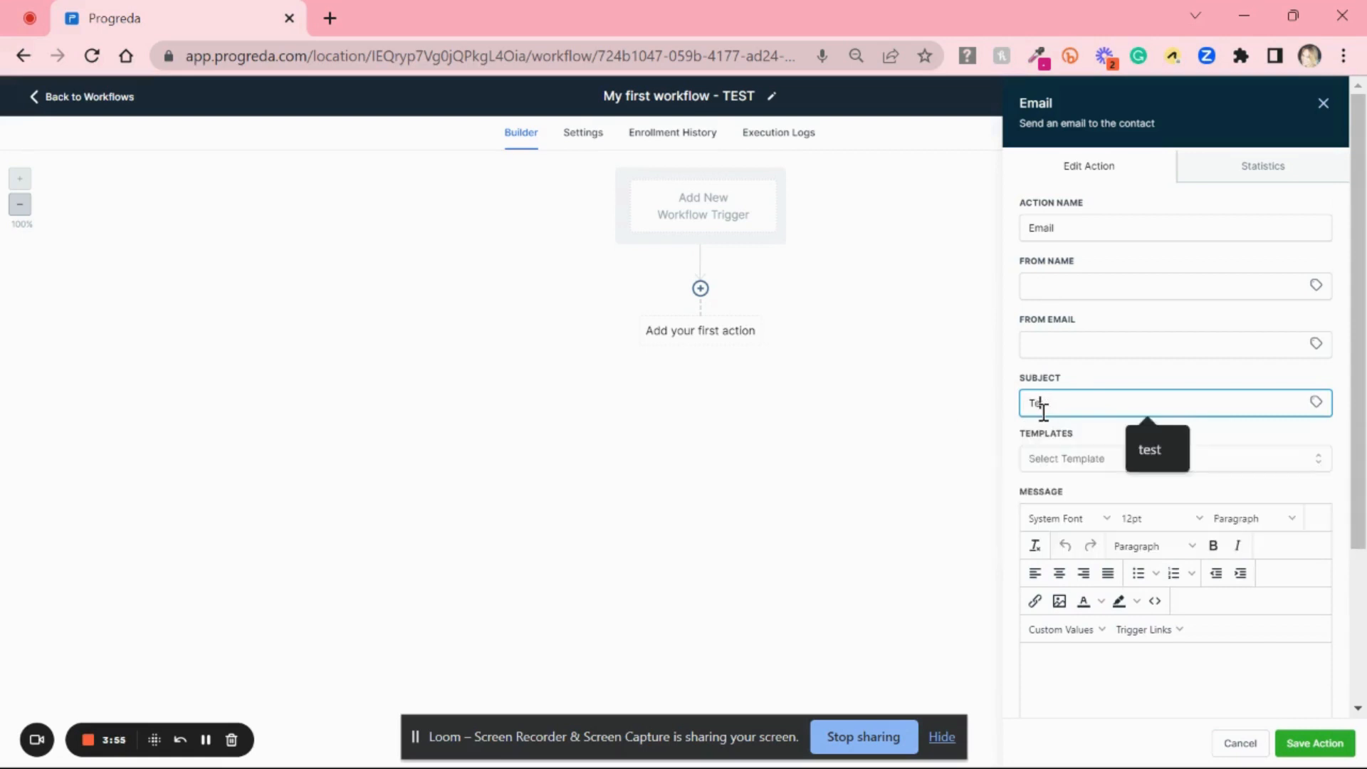
pyautogui.write('esting my workflow.')
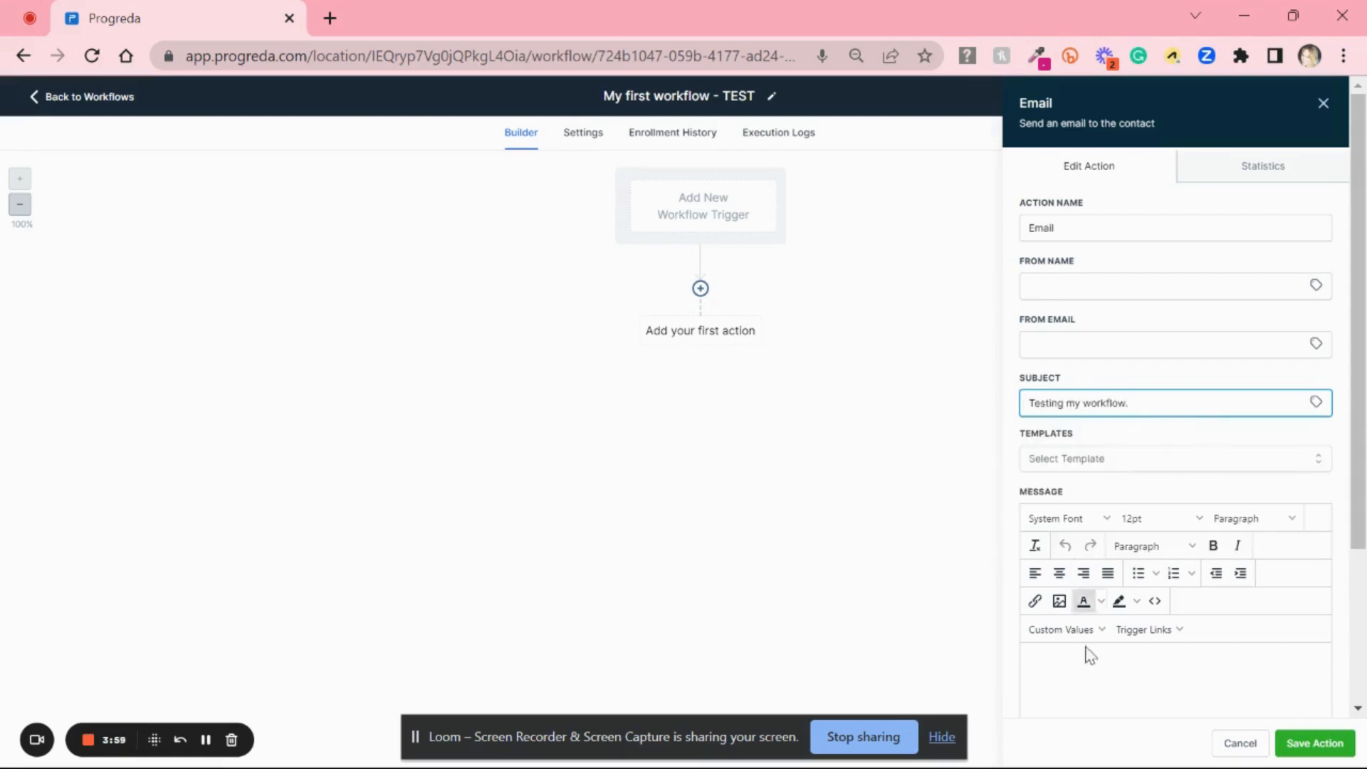
# Step: Start the email message with the greeting "Hi {{contact.name}}!", inserting the contact's Full Name custom value
pyautogui.click(1079, 680)
pyautogui.moveTo(1357, 455); pyautogui.dragTo(1360, 592)
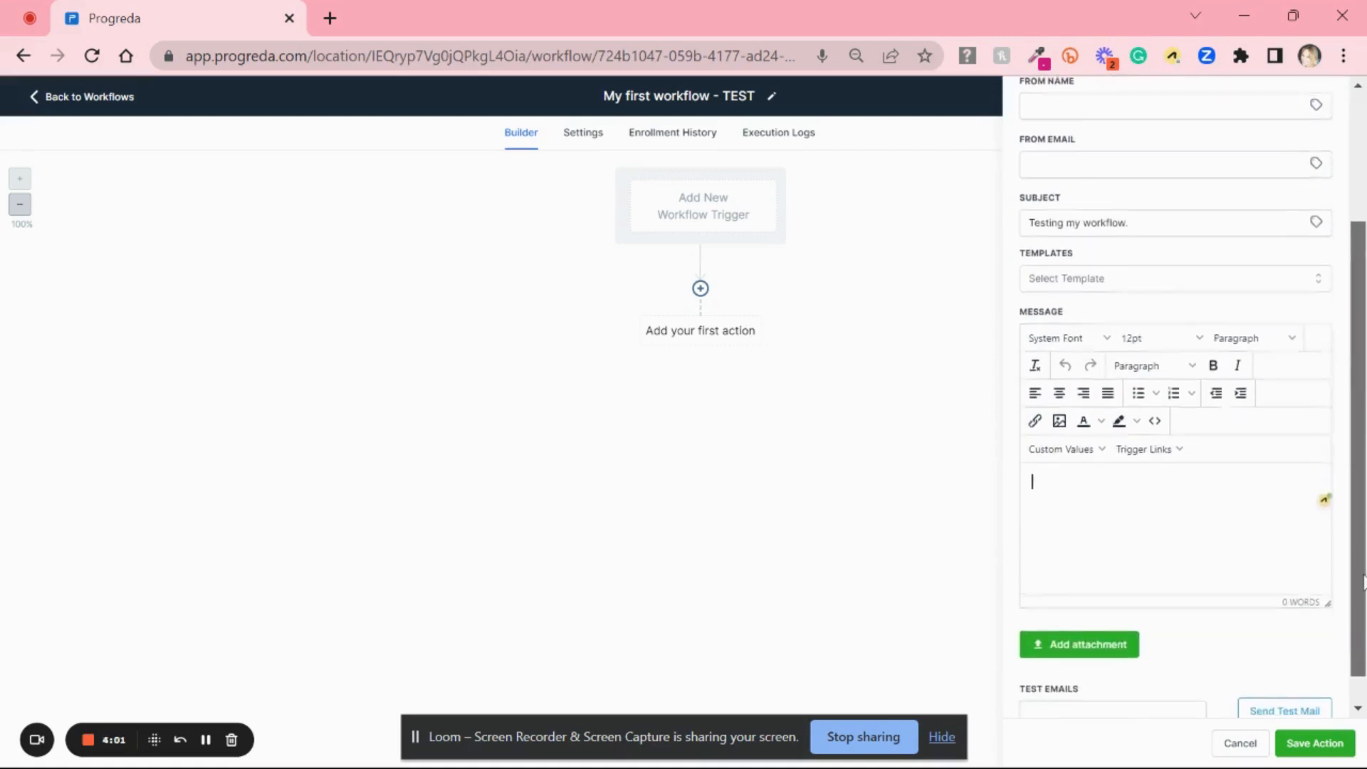
pyautogui.write('Hi')
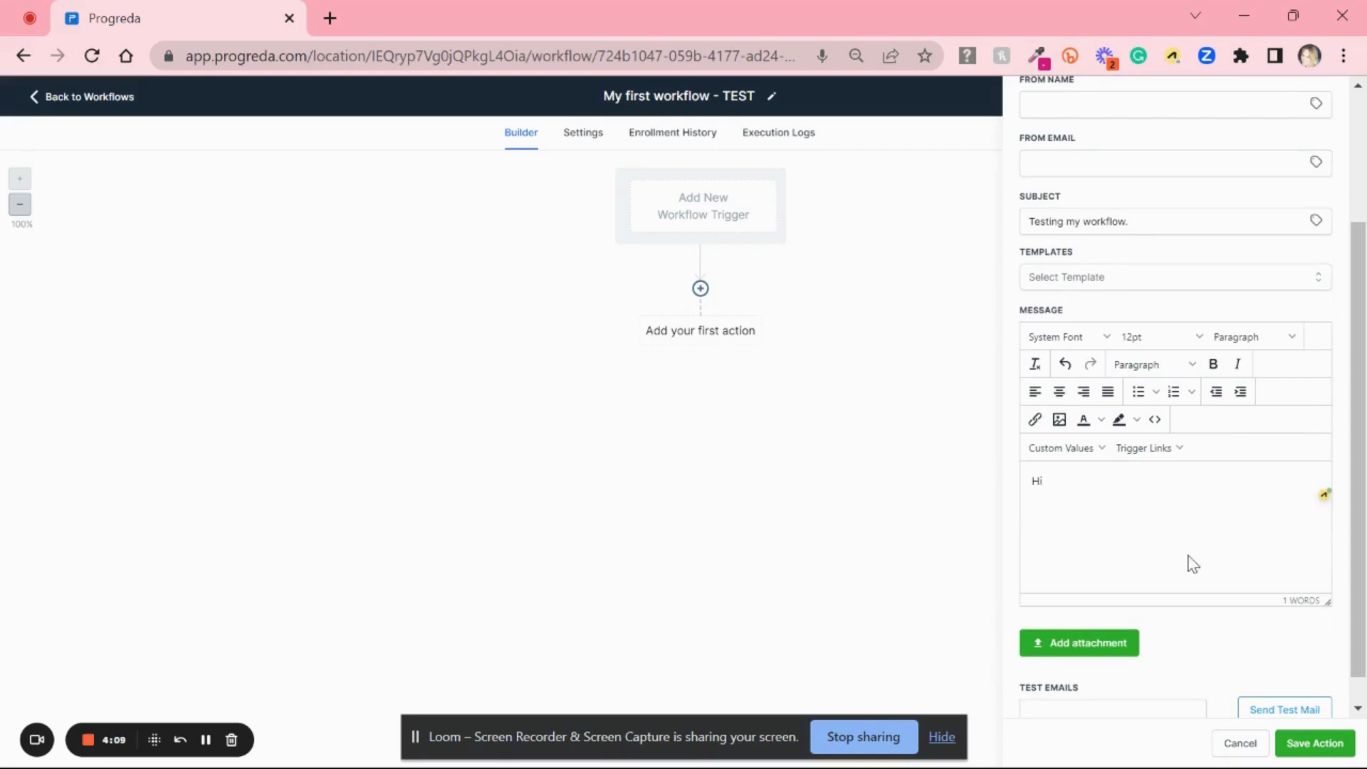
pyautogui.click(1097, 450)
pyautogui.moveTo(1075, 477)
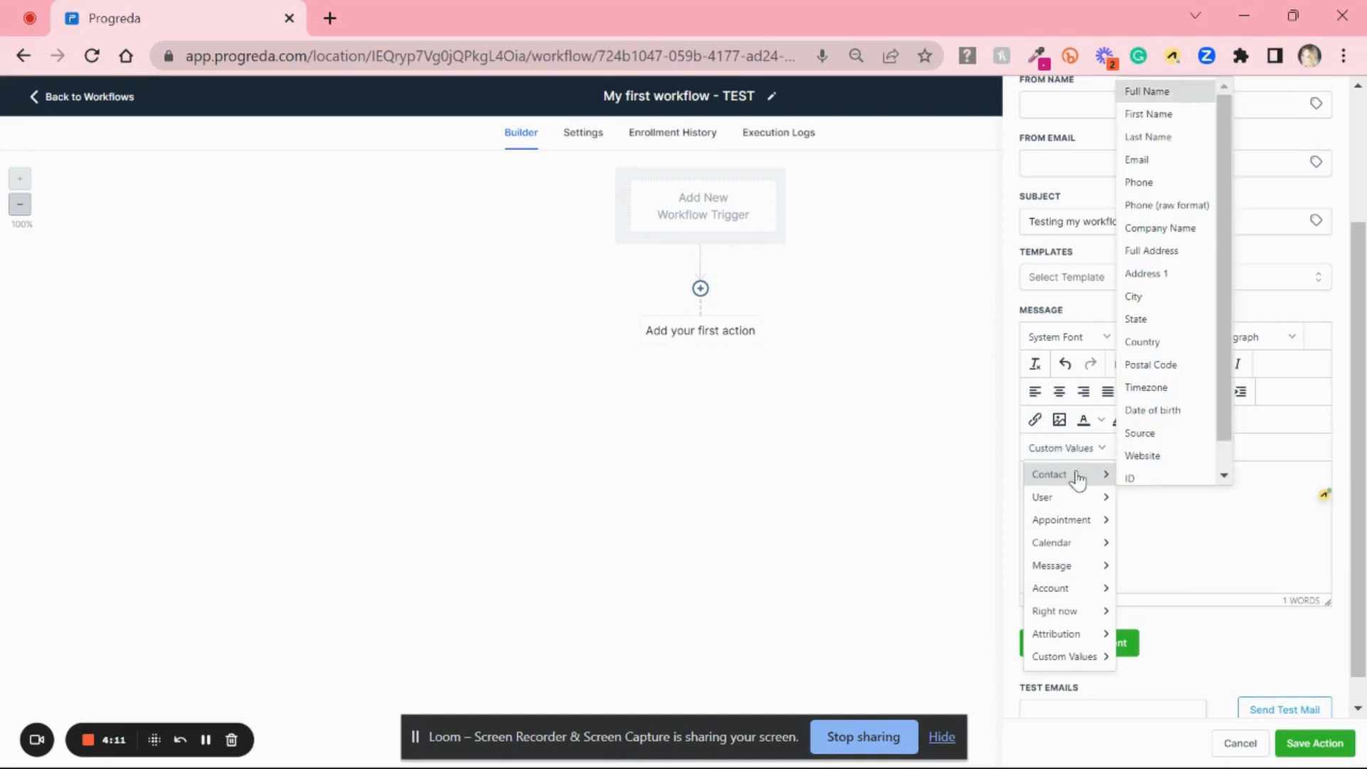
pyautogui.click(1155, 93)
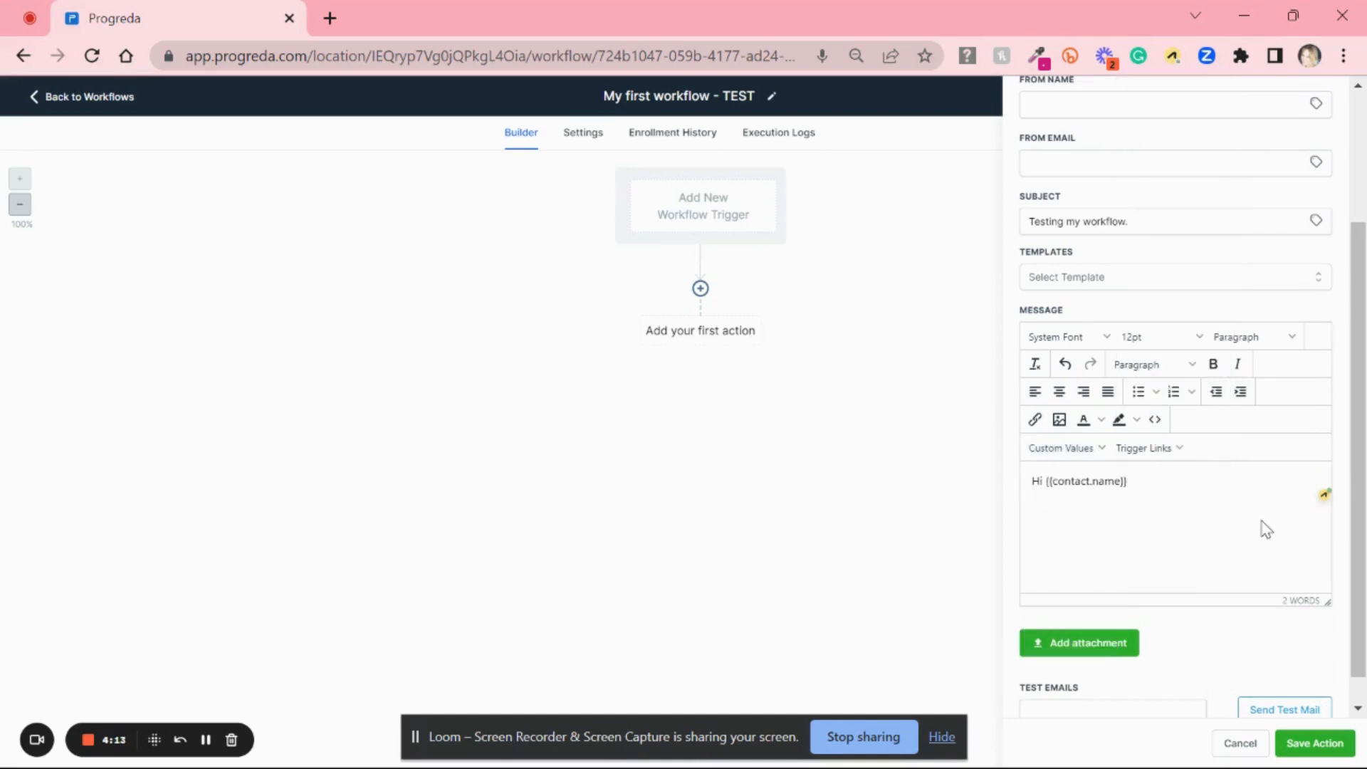
pyautogui.write('!')
# Step: Complete the message with separate lines "This is a test from my first workflow." and "Kind regards,", and save the email action
pyautogui.press('Return')
pyautogui.write('This is a test f')
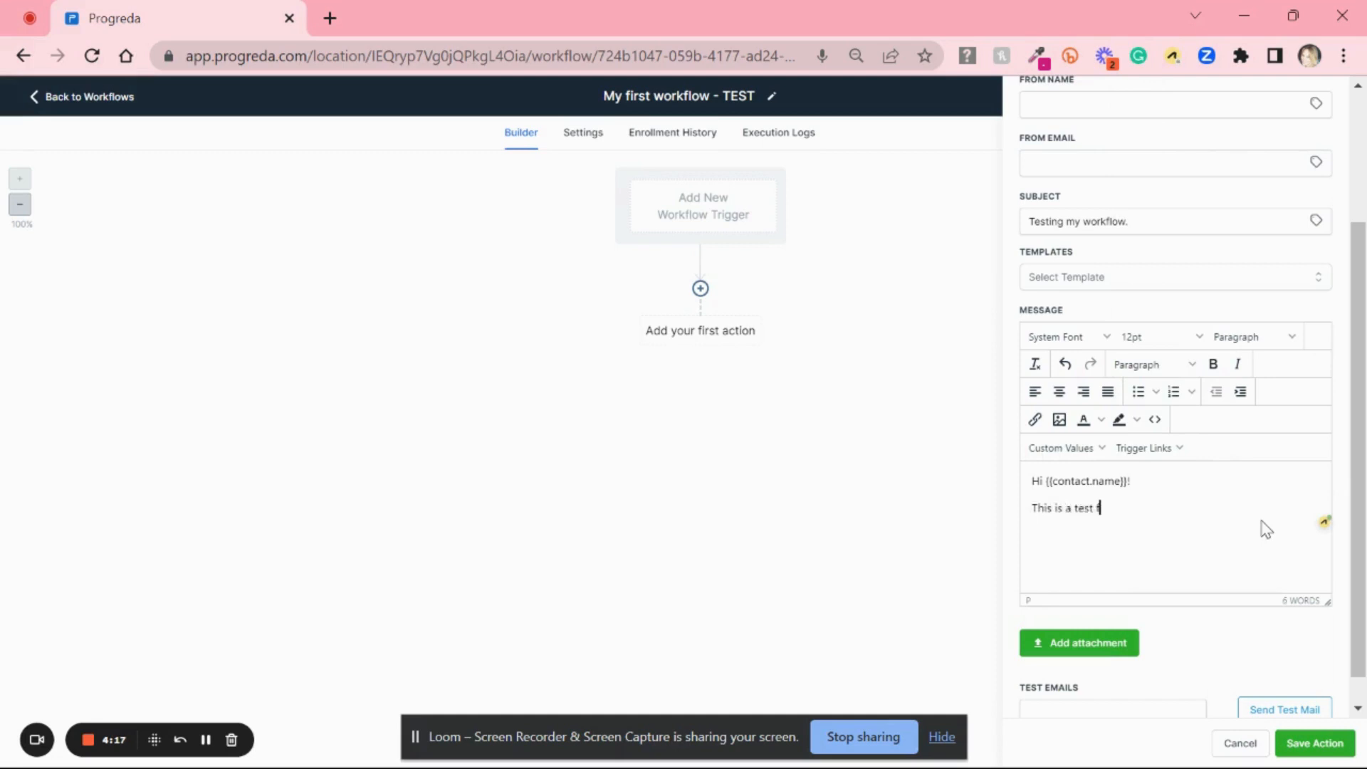
pyautogui.write('rom my first workflow.')
pyautogui.press('Return')
pyautogui.write('Kind ')
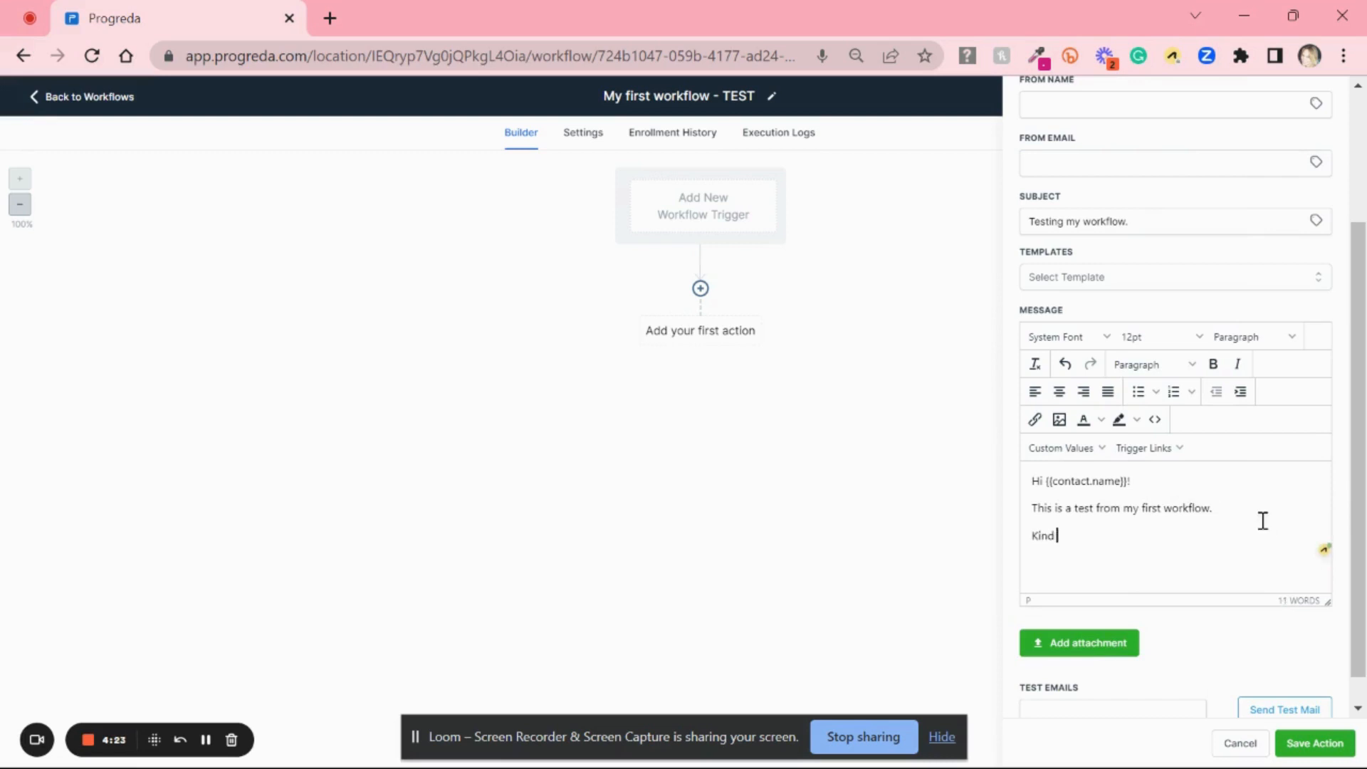
pyautogui.write('Rega')
pyautogui.press('BackSpace')
pyautogui.press('BackSpace')
pyautogui.press('BackSpace')
pyautogui.write('egards,')
pyautogui.moveTo(1363, 652); pyautogui.dragTo(1365, 678)
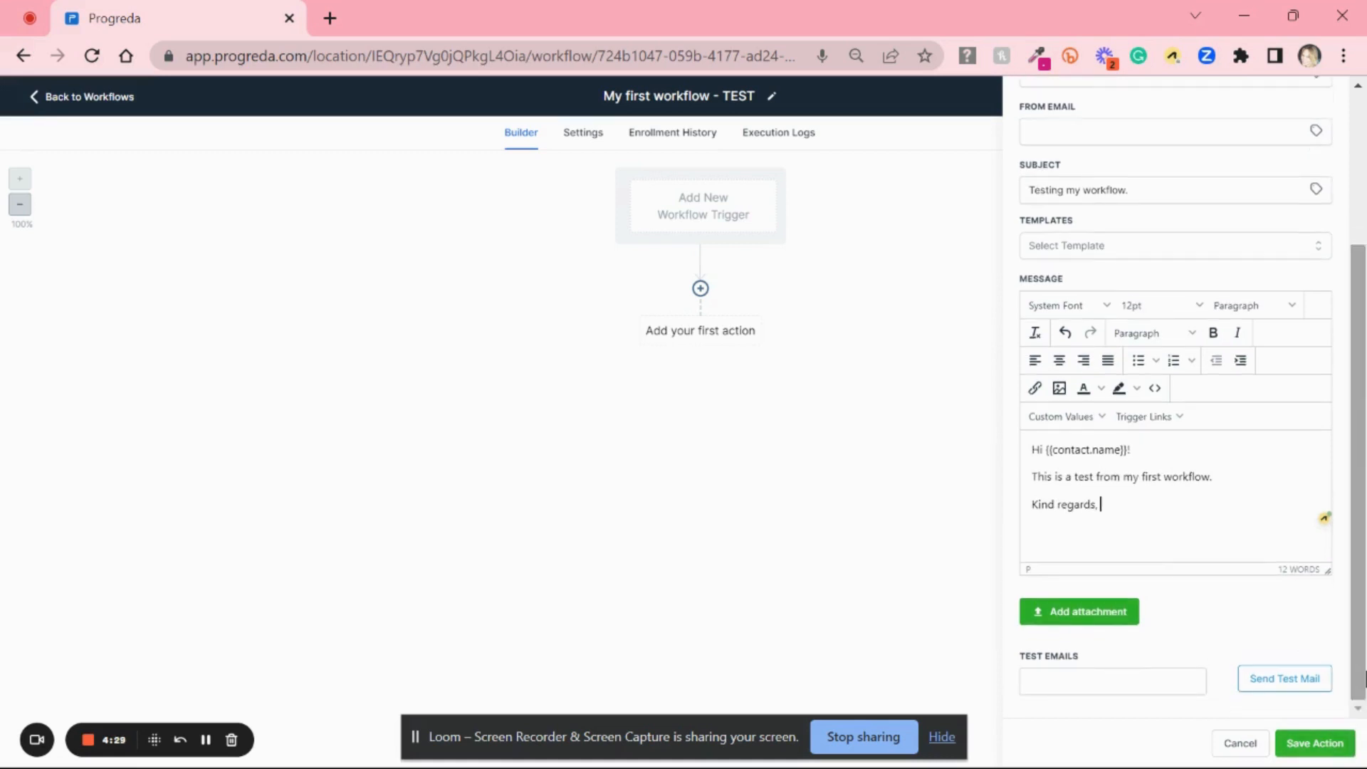
pyautogui.click(1312, 745)
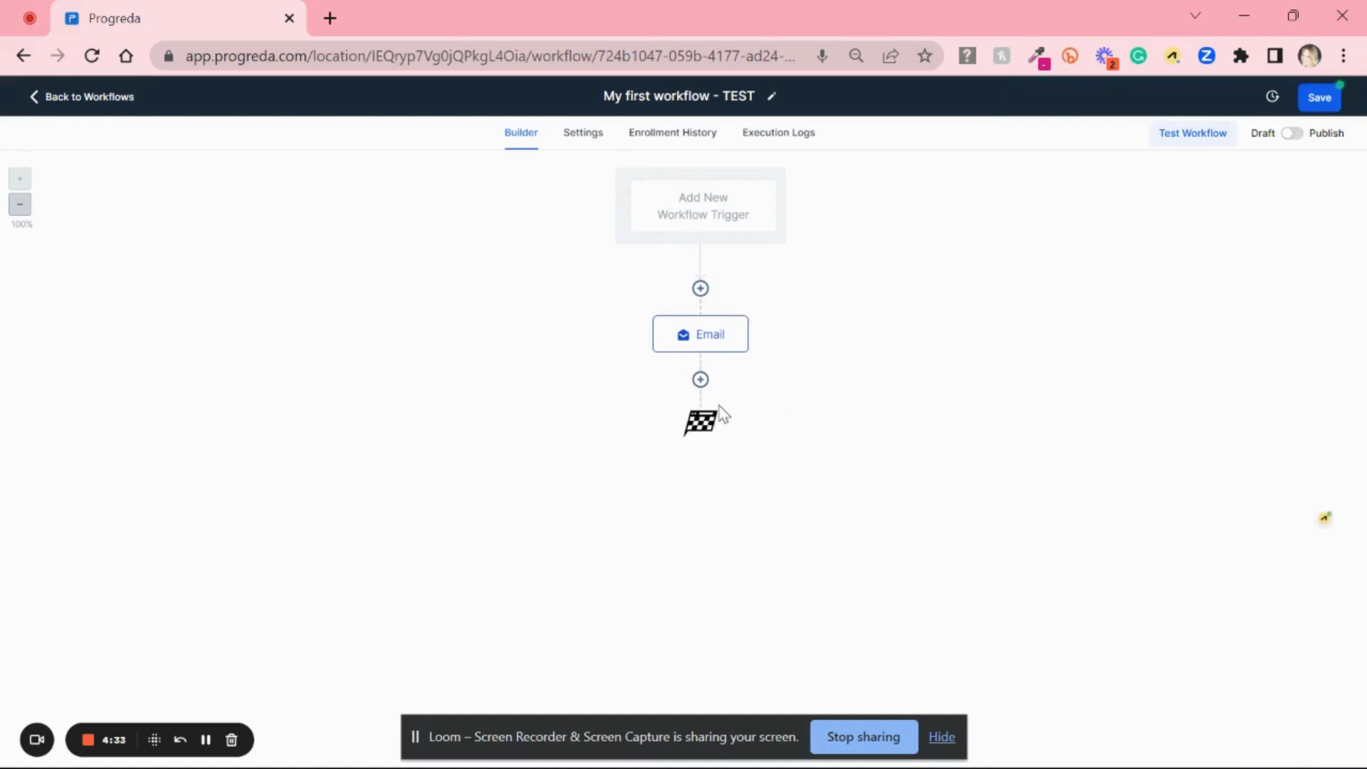
# Step: Add a Wait action of the Time Delay type after the Email action and save it
pyautogui.click(701, 380)
pyautogui.write('w')
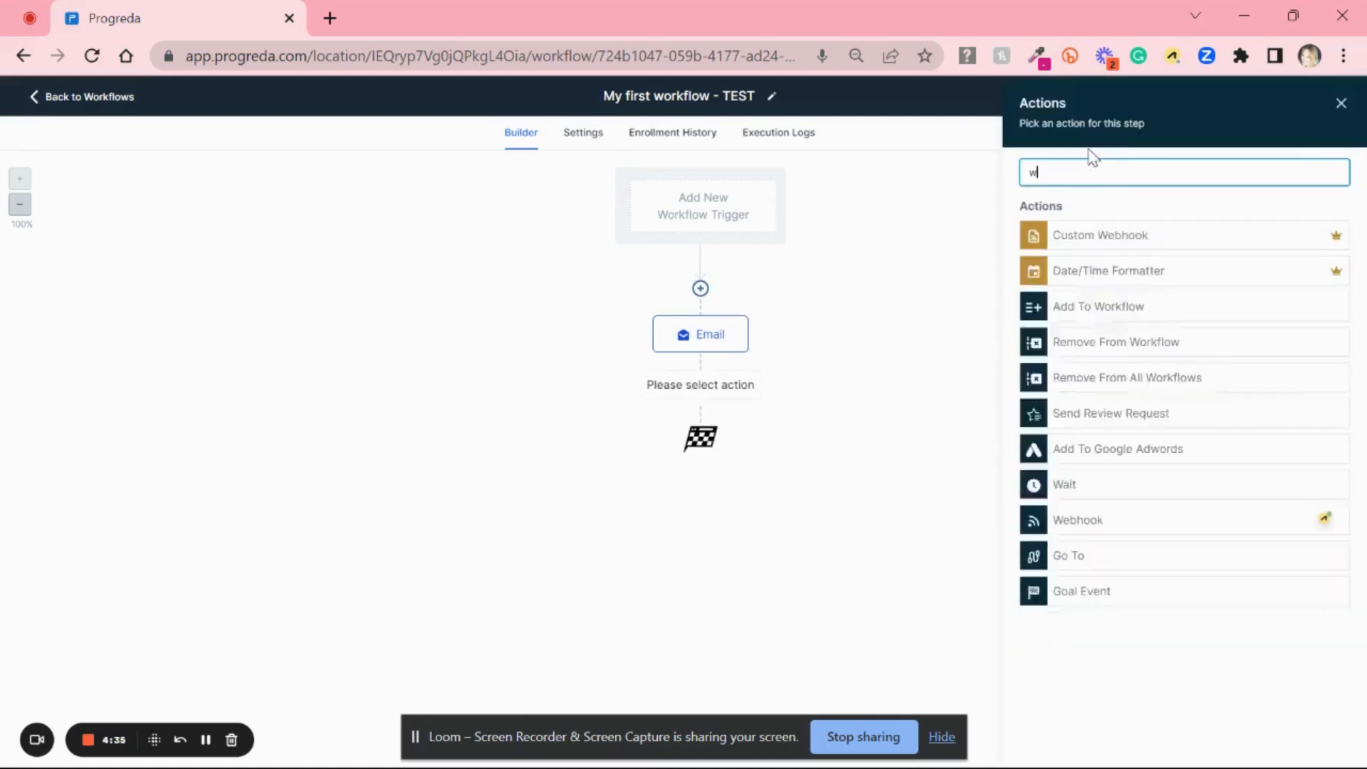
pyautogui.write('ait')
pyautogui.click(1070, 238)
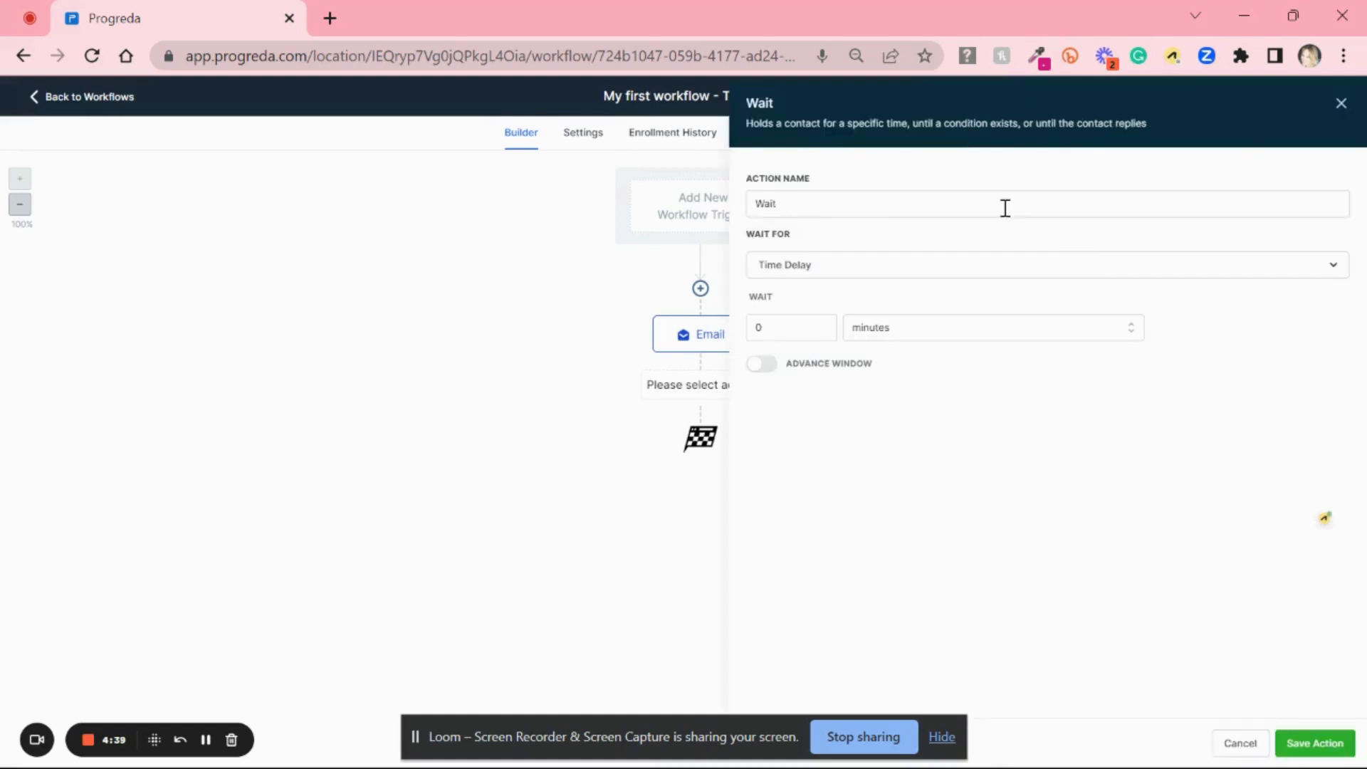
pyautogui.click(799, 334)
pyautogui.click(1315, 743)
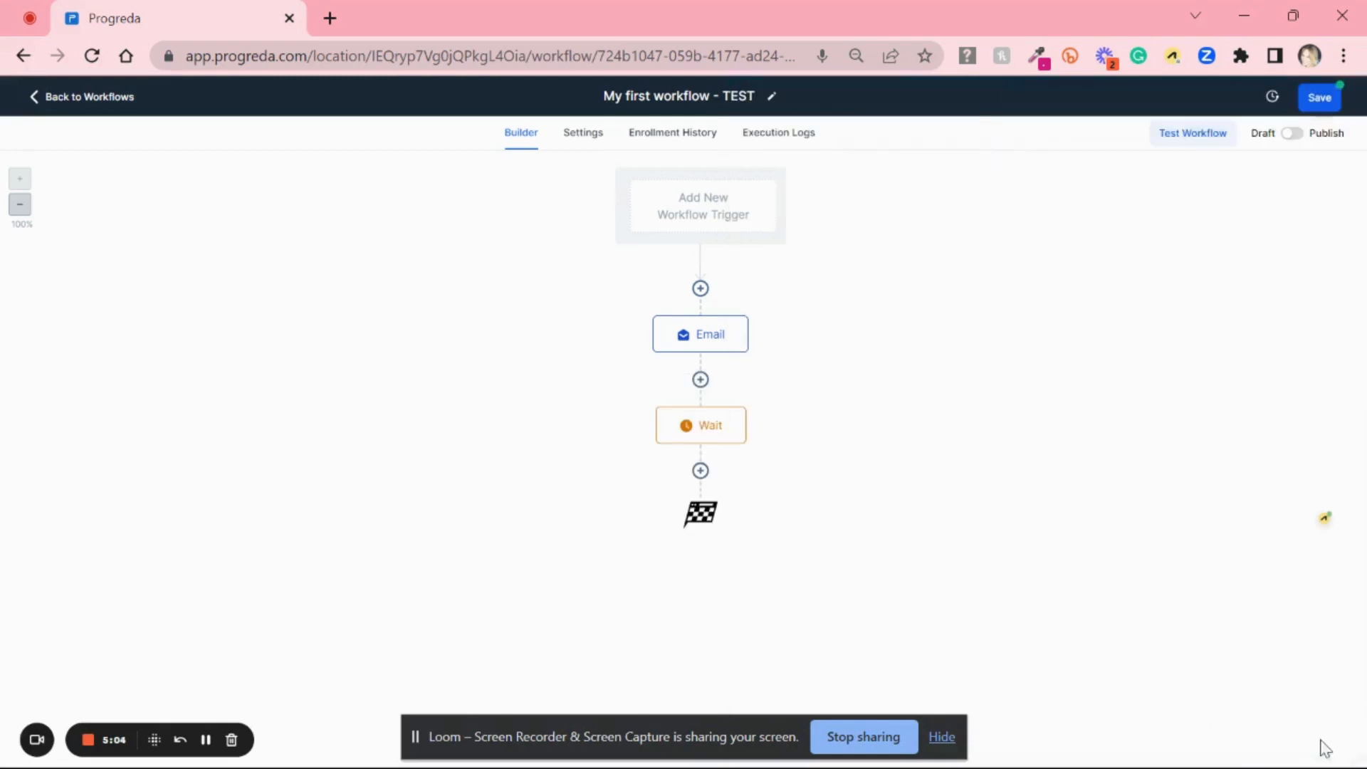
# Step: Add a Call action after the Wait action, keeping its default settings, and save it
pyautogui.click(700, 471)
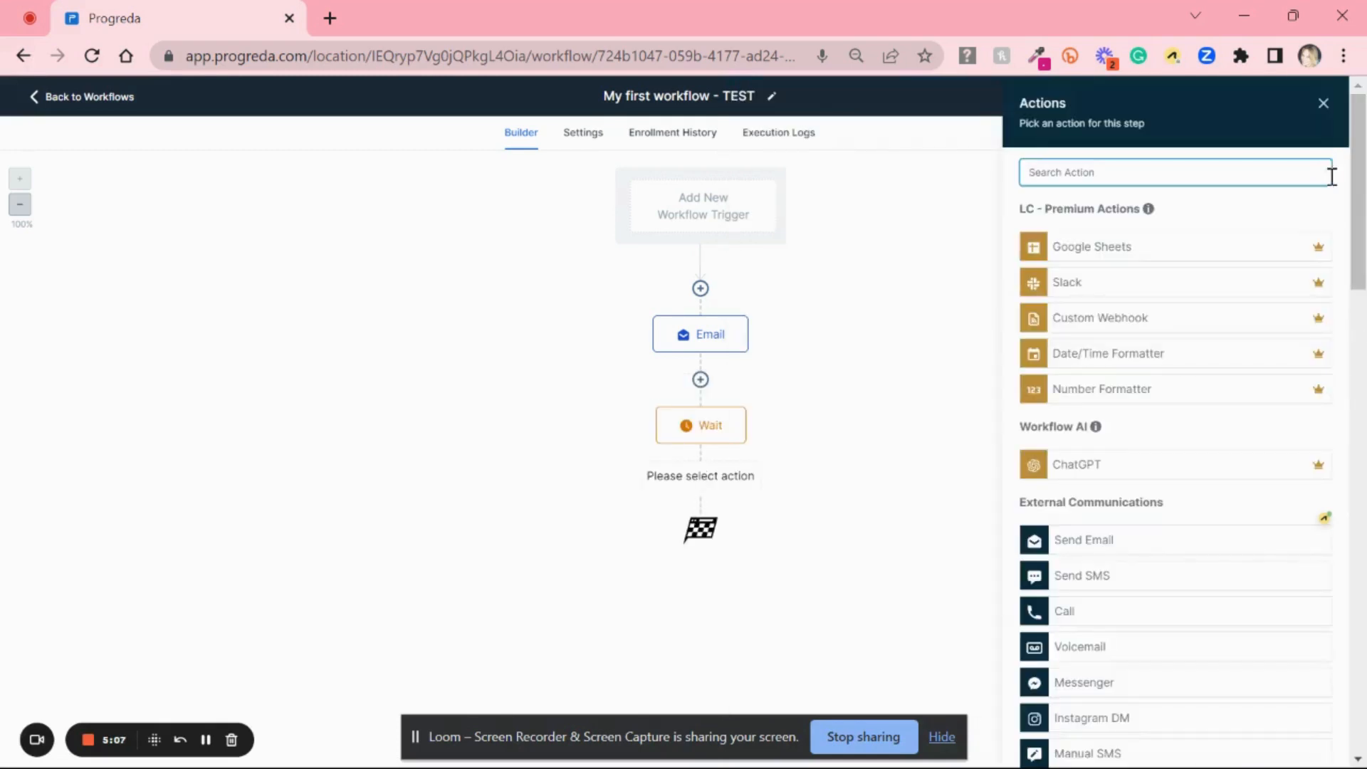
pyautogui.moveTo(1359, 186); pyautogui.dragTo(1364, 265)
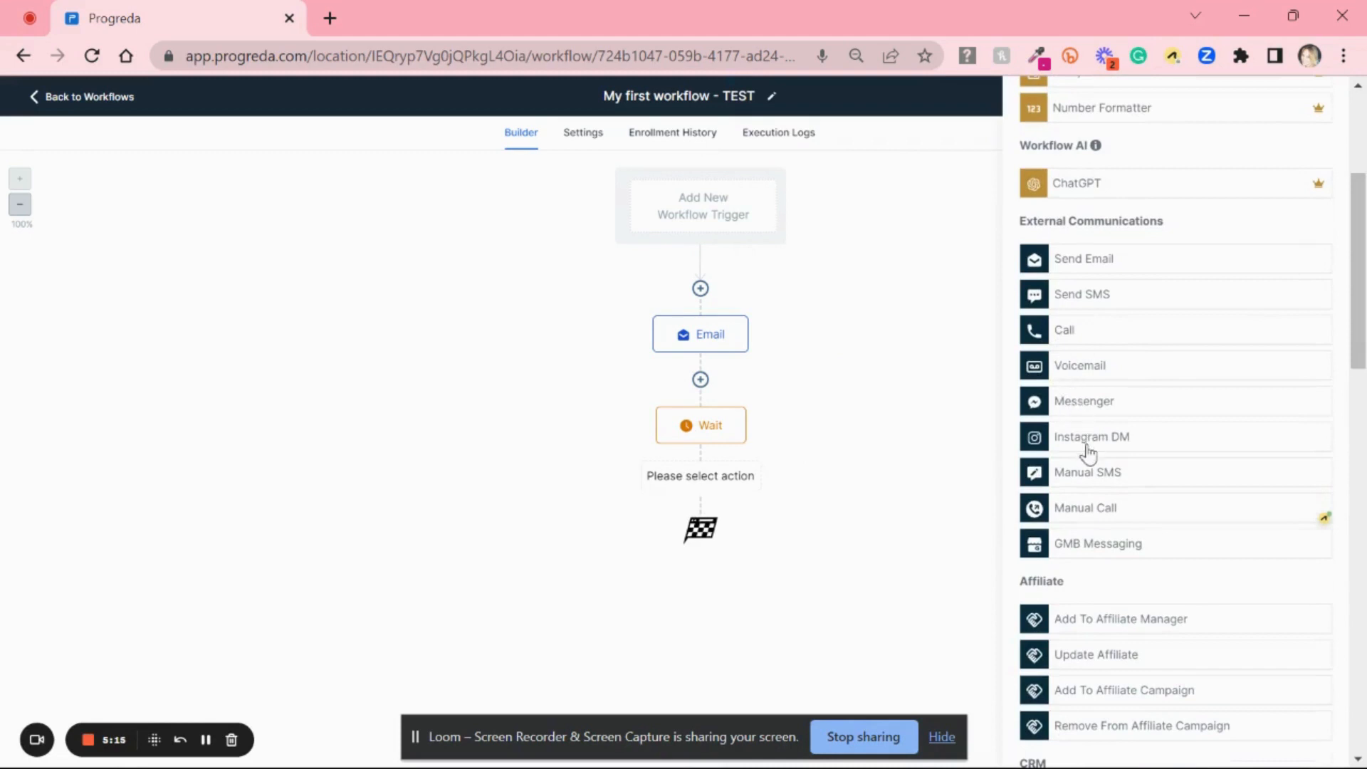
pyautogui.moveTo(1361, 270); pyautogui.dragTo(1366, 376)
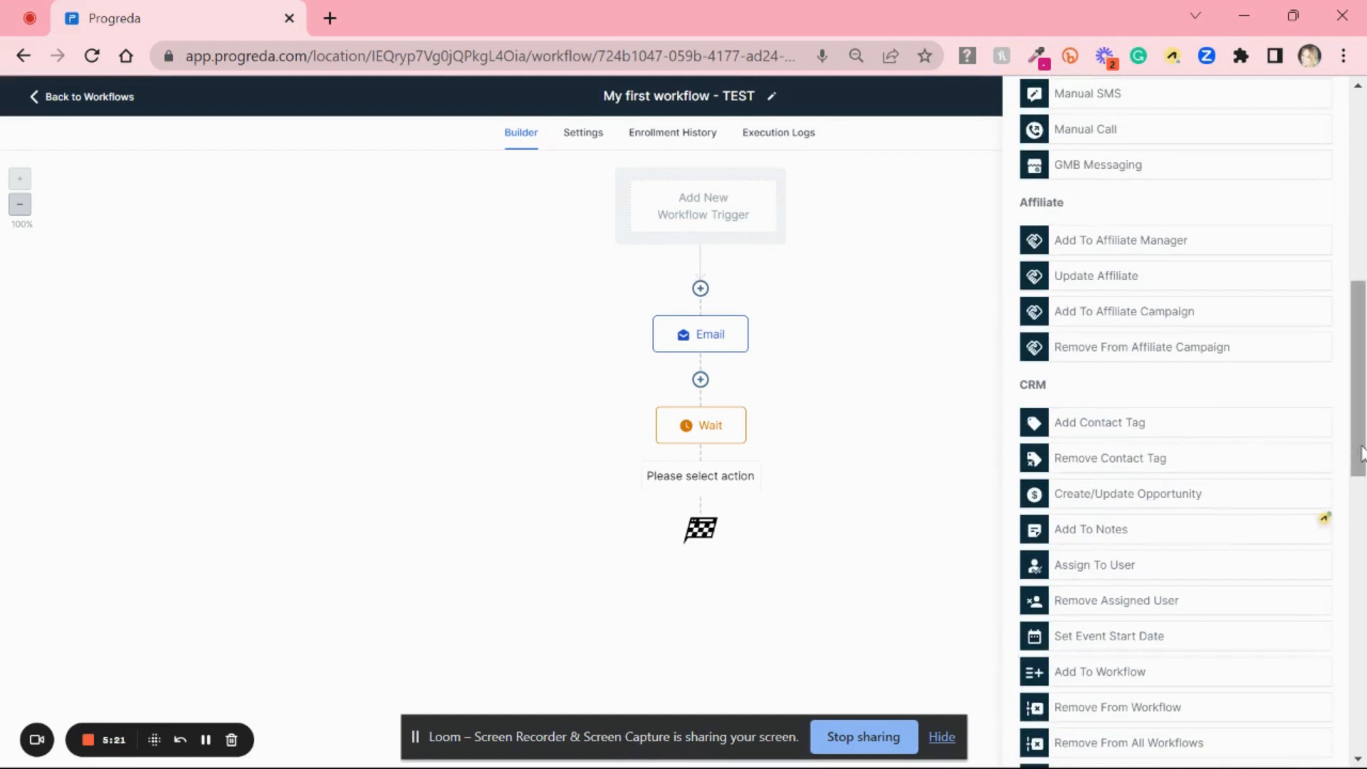
pyautogui.moveTo(1364, 461); pyautogui.dragTo(1346, 335)
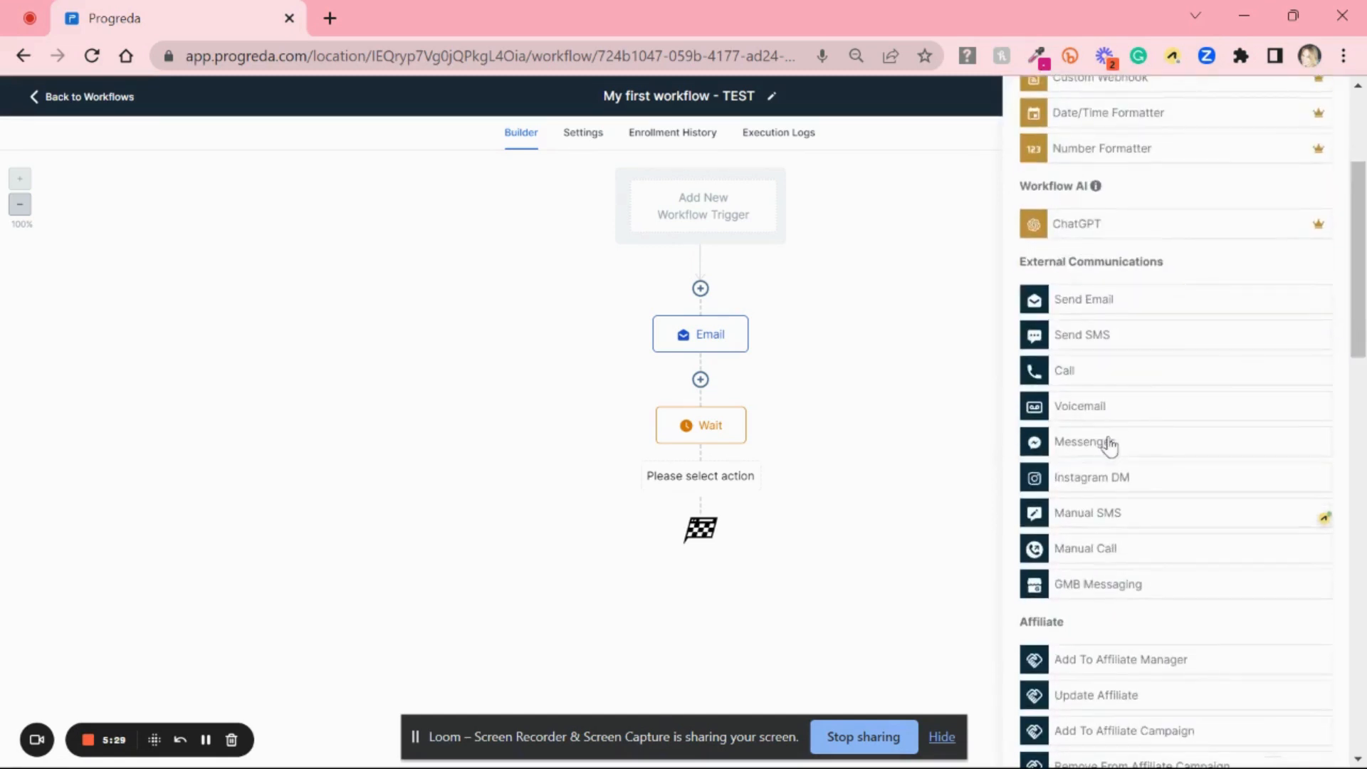
pyautogui.click(1065, 371)
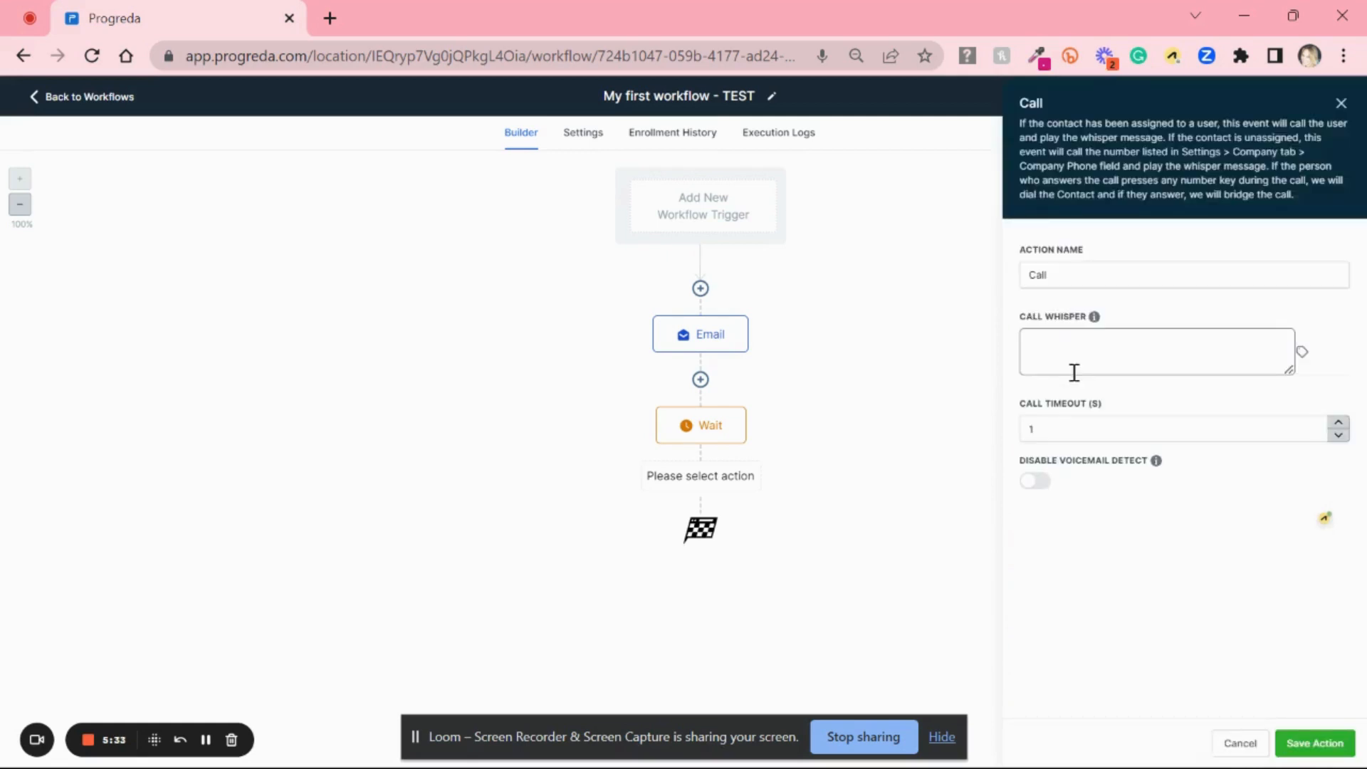
pyautogui.click(1340, 749)
pyautogui.click(1325, 749)
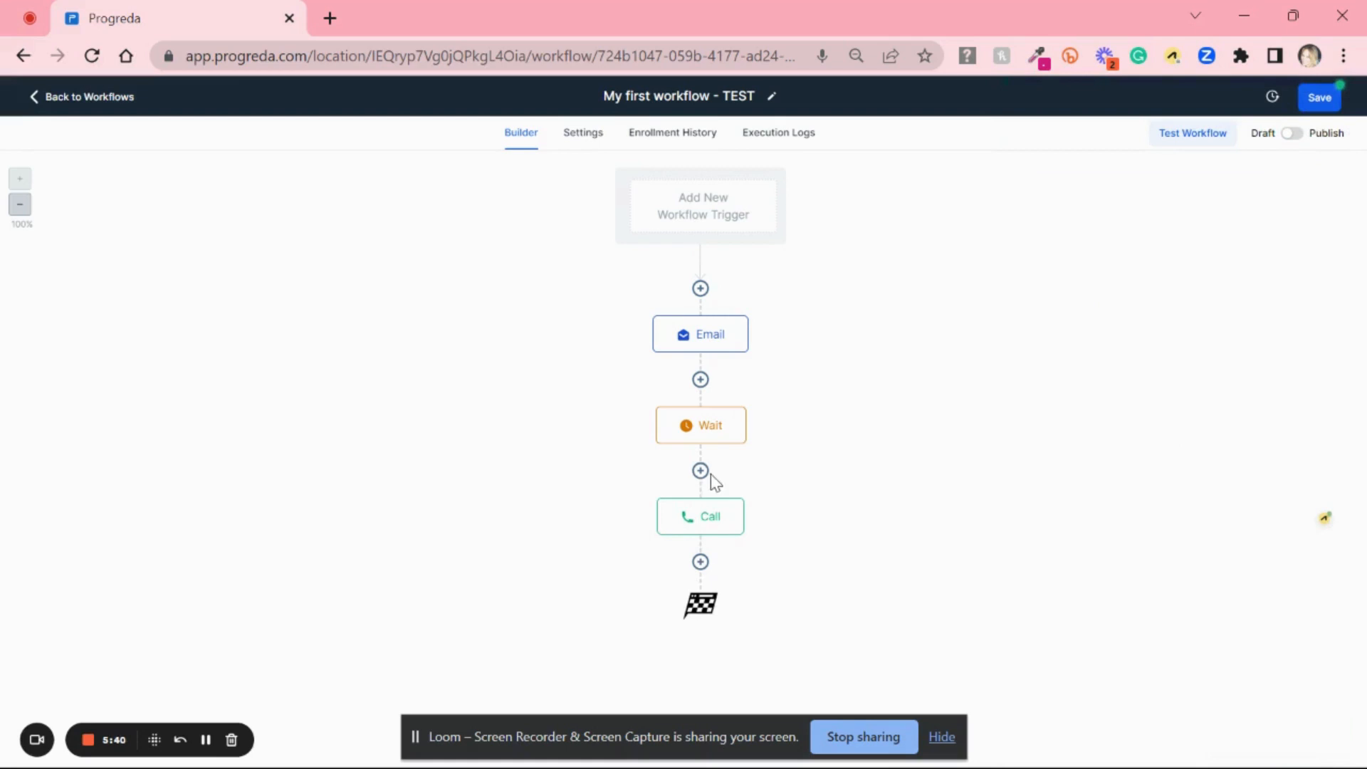
# Step: Rename the Email action as "Email - Test" and save it
pyautogui.click(707, 430)
pyautogui.click(1240, 744)
pyautogui.click(705, 340)
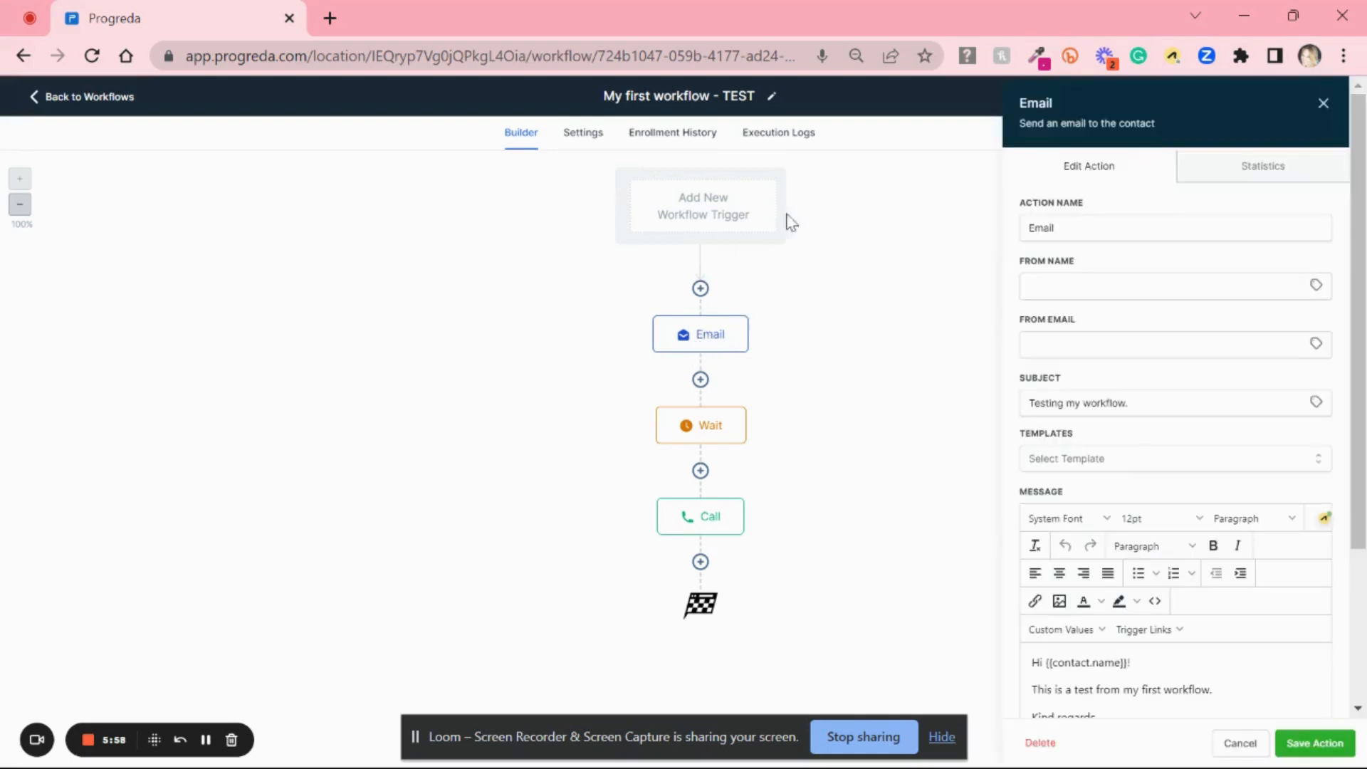
pyautogui.click(1111, 233)
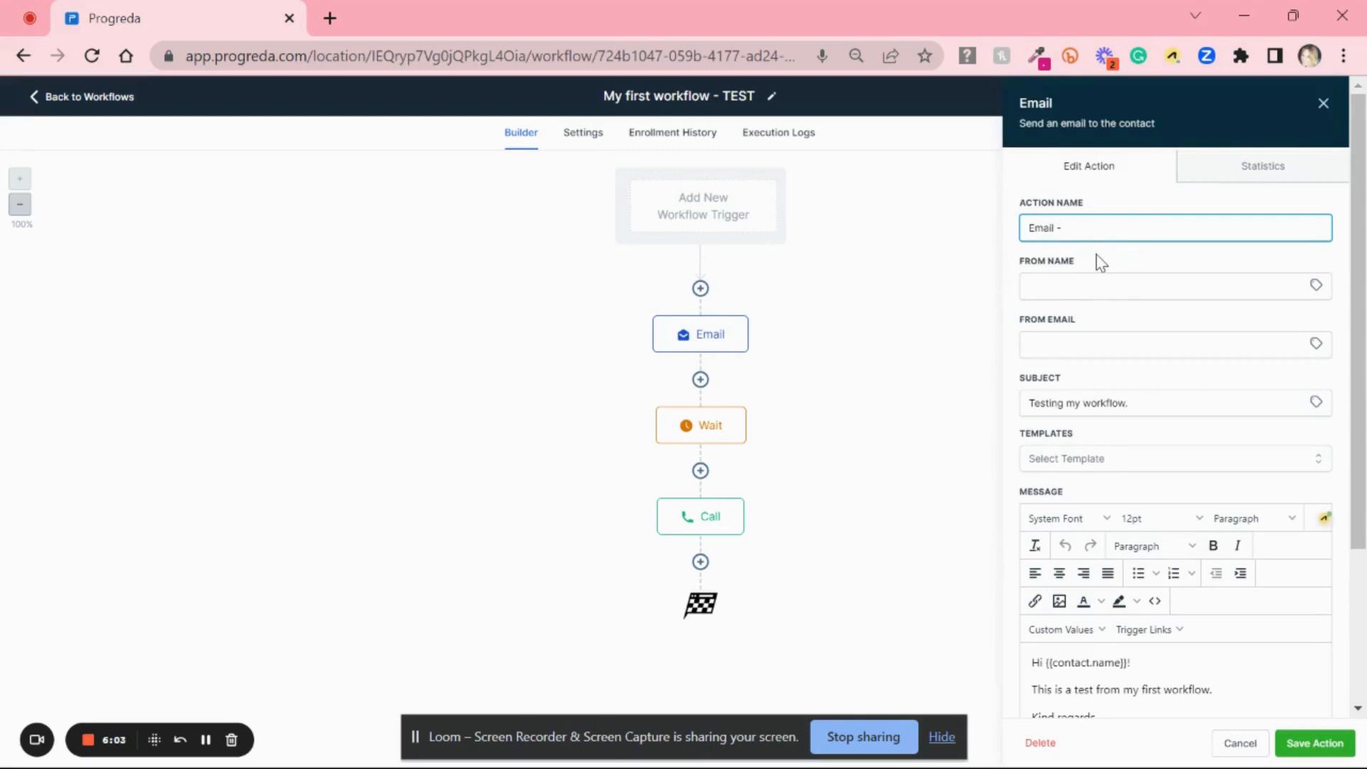
pyautogui.write('- th')
pyautogui.click(1305, 746)
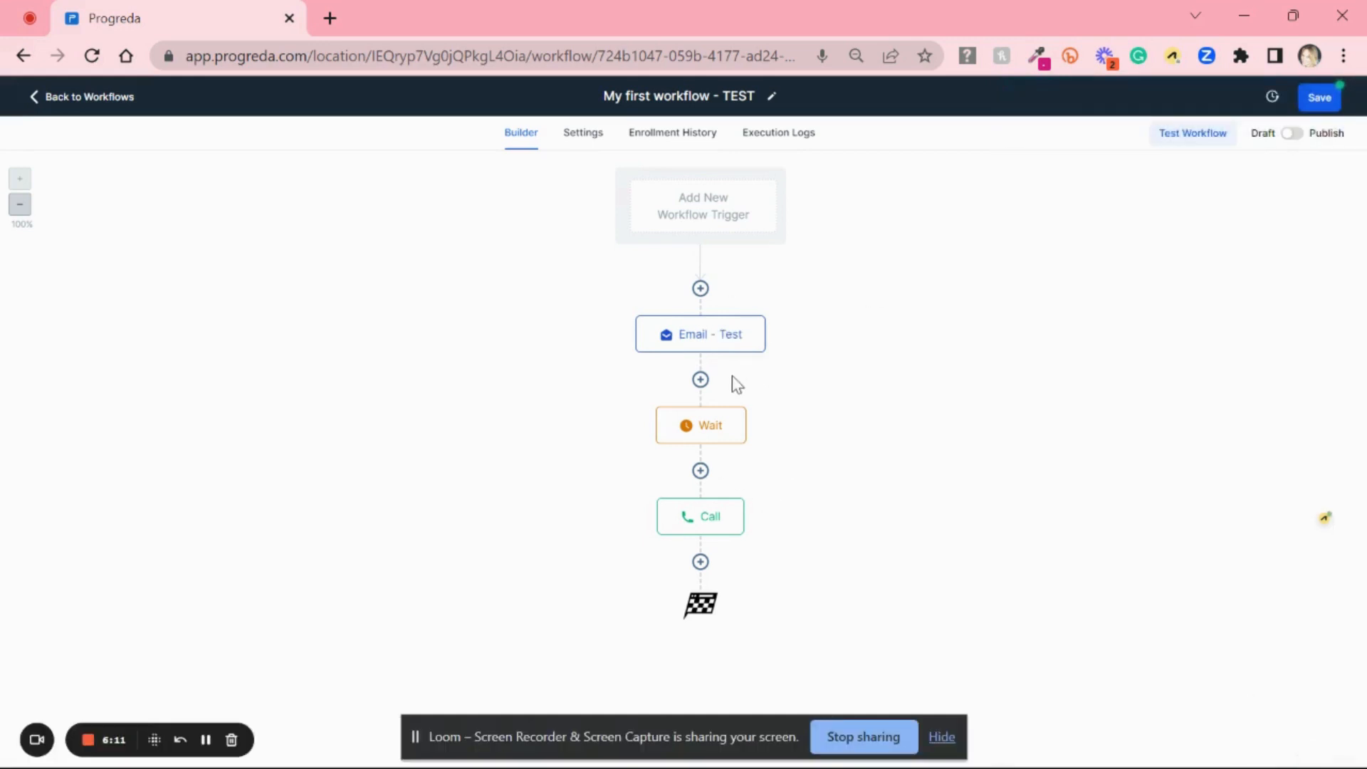
# Step: Rename the Wait action as "Wait - 1min" and save it
pyautogui.click(711, 431)
pyautogui.click(786, 202)
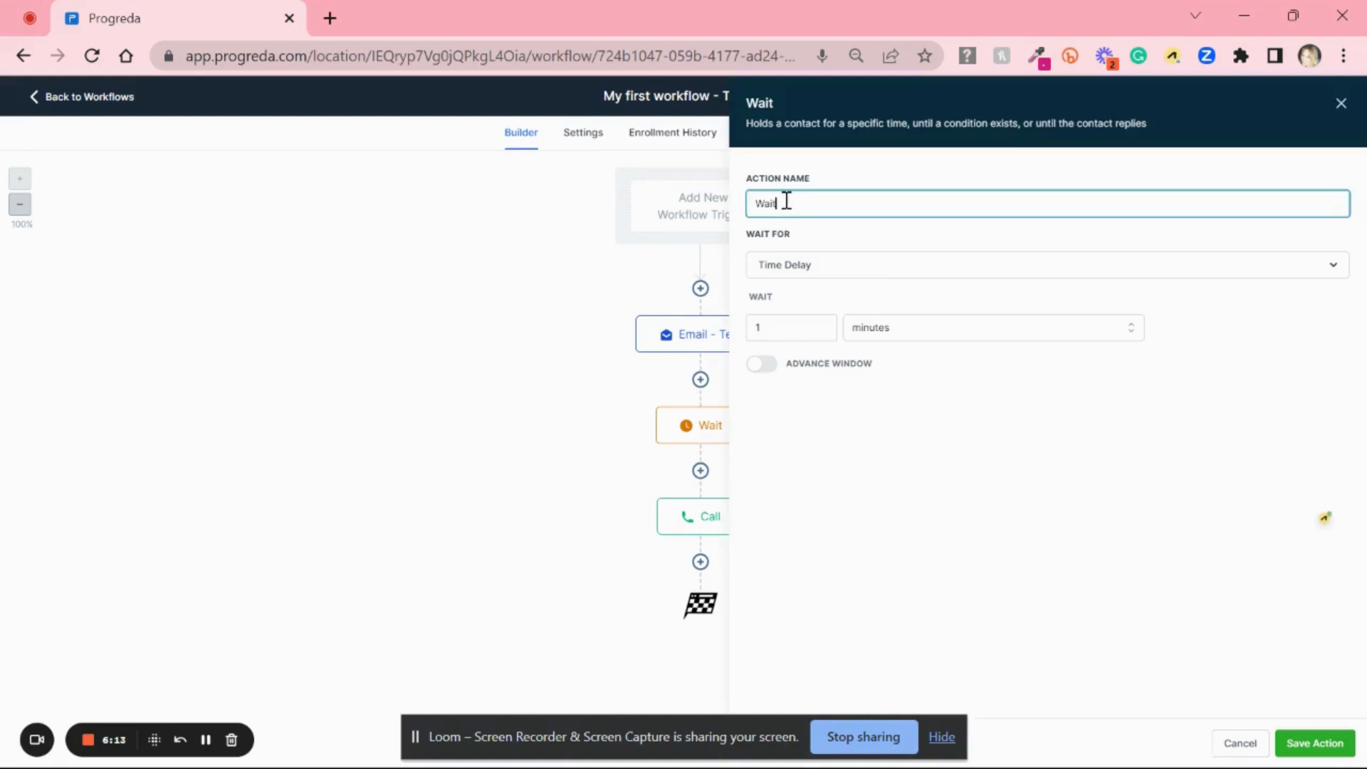
pyautogui.write('- 1min')
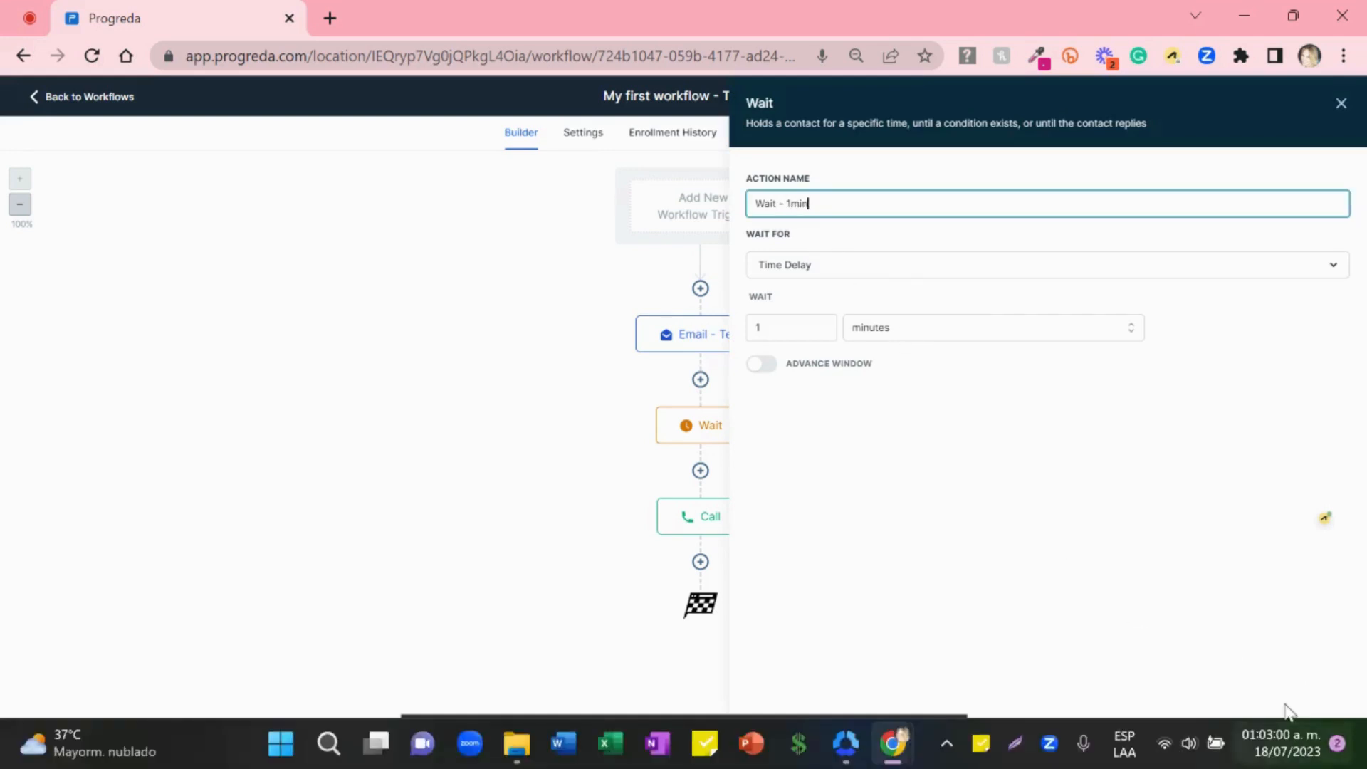
pyautogui.click(1312, 744)
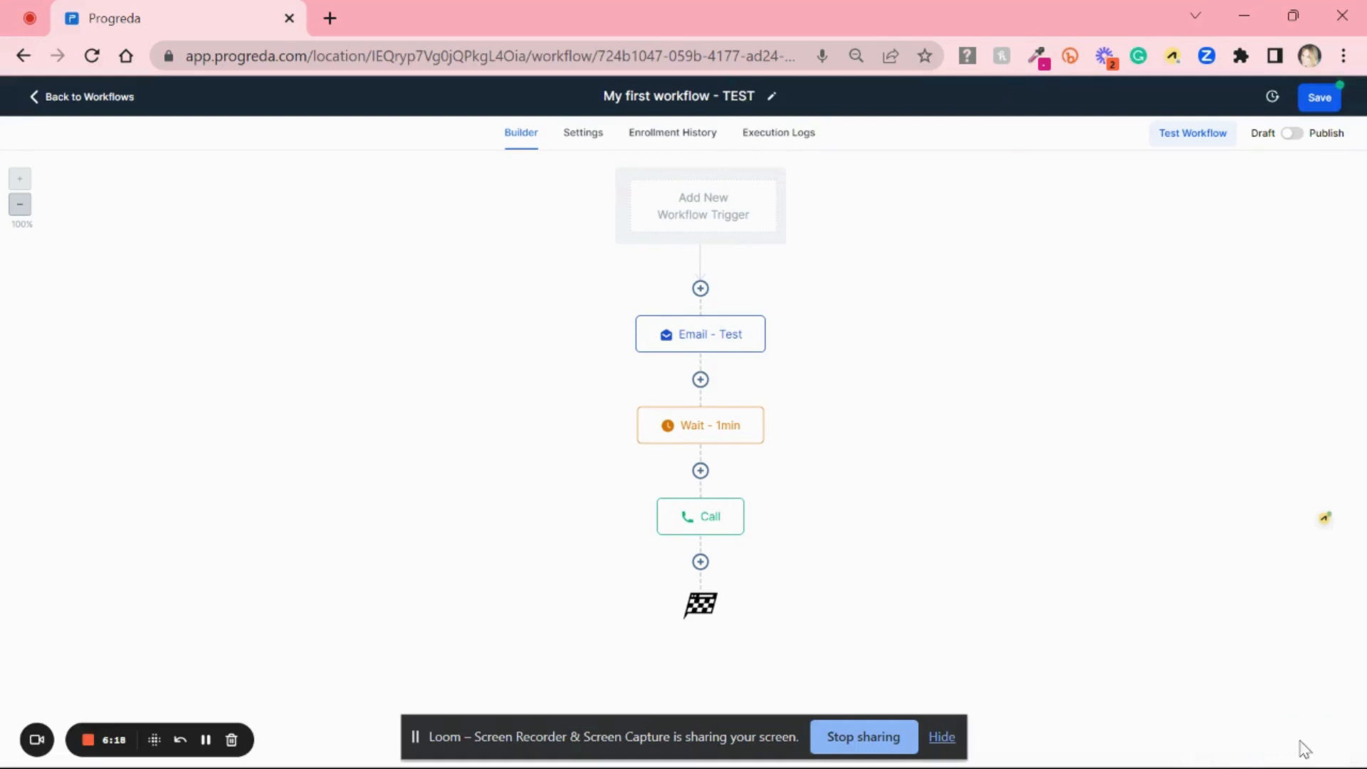
# Step: Rename the Call action as "Call to contact" and save it
pyautogui.click(715, 524)
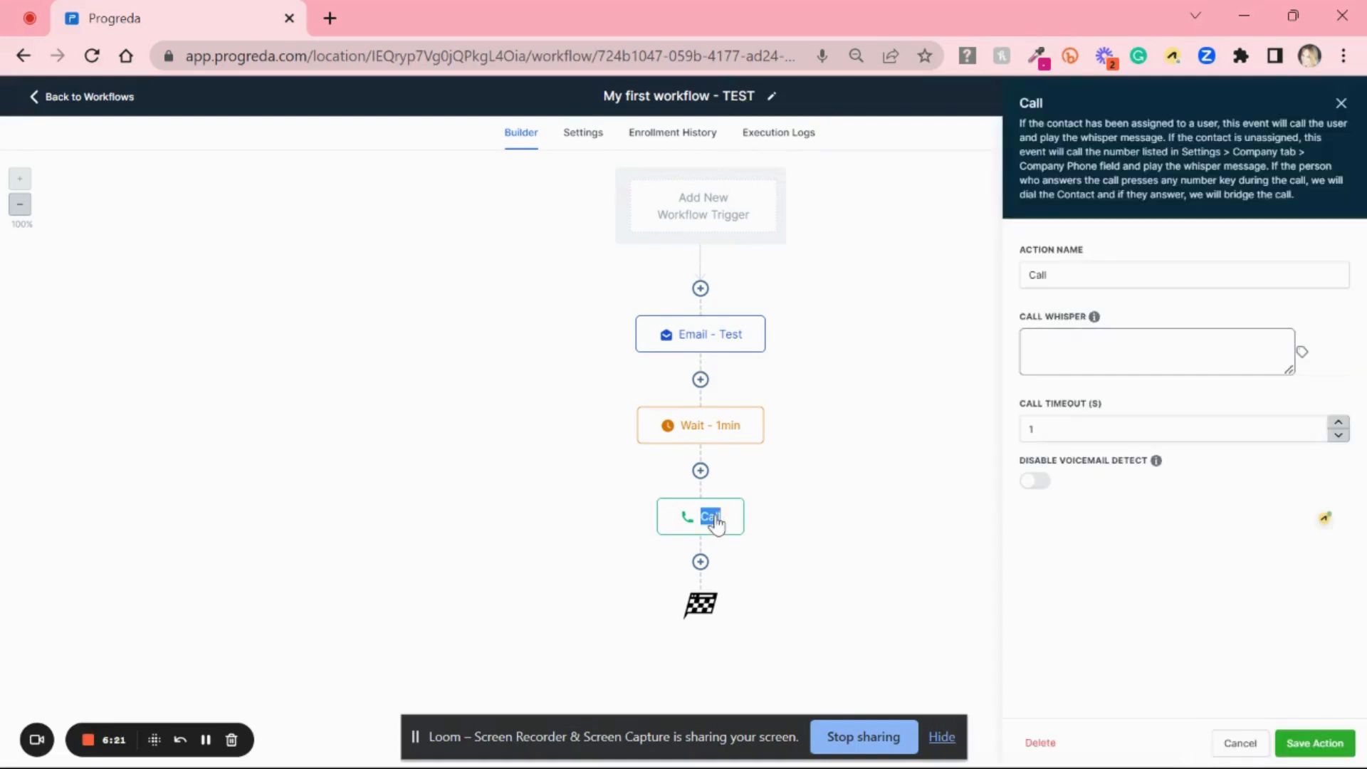
pyautogui.click(1130, 280)
pyautogui.write('to')
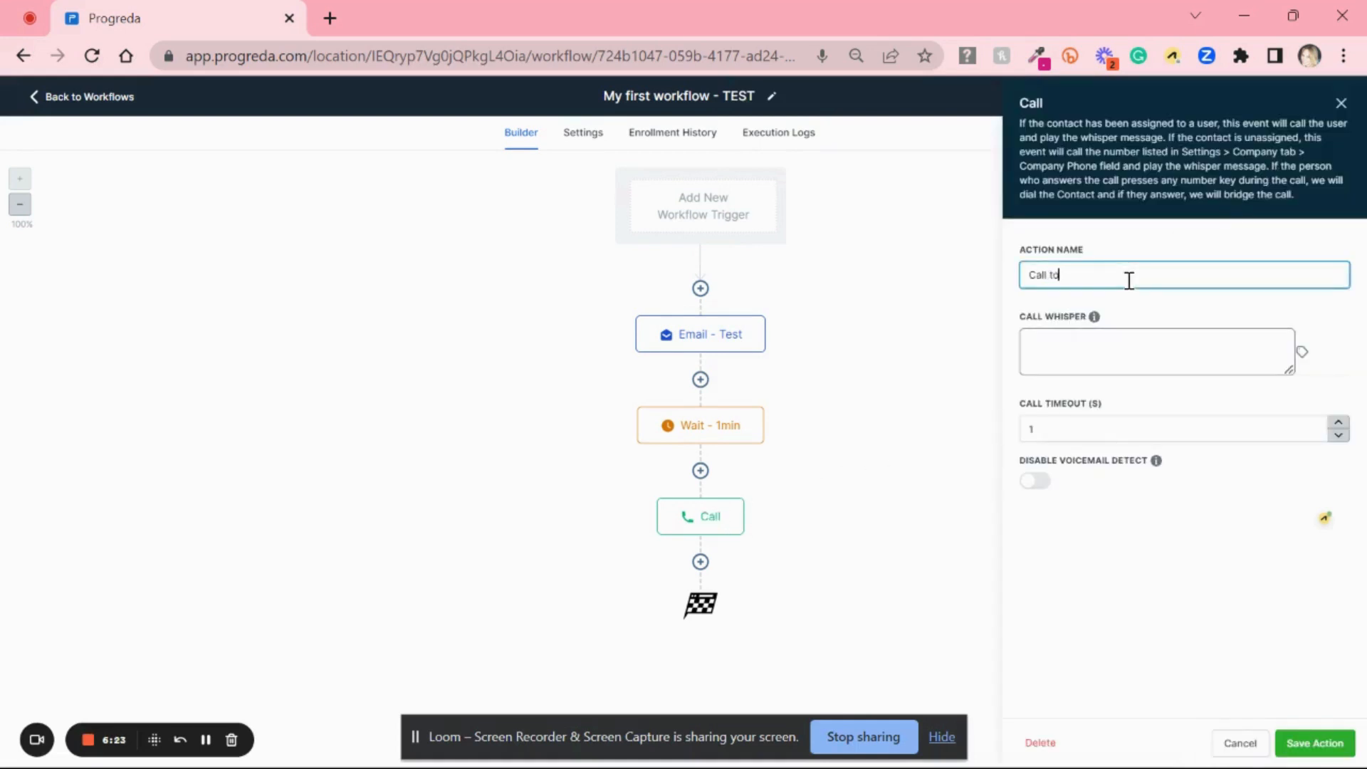
pyautogui.write(' contact')
pyautogui.click(1316, 744)
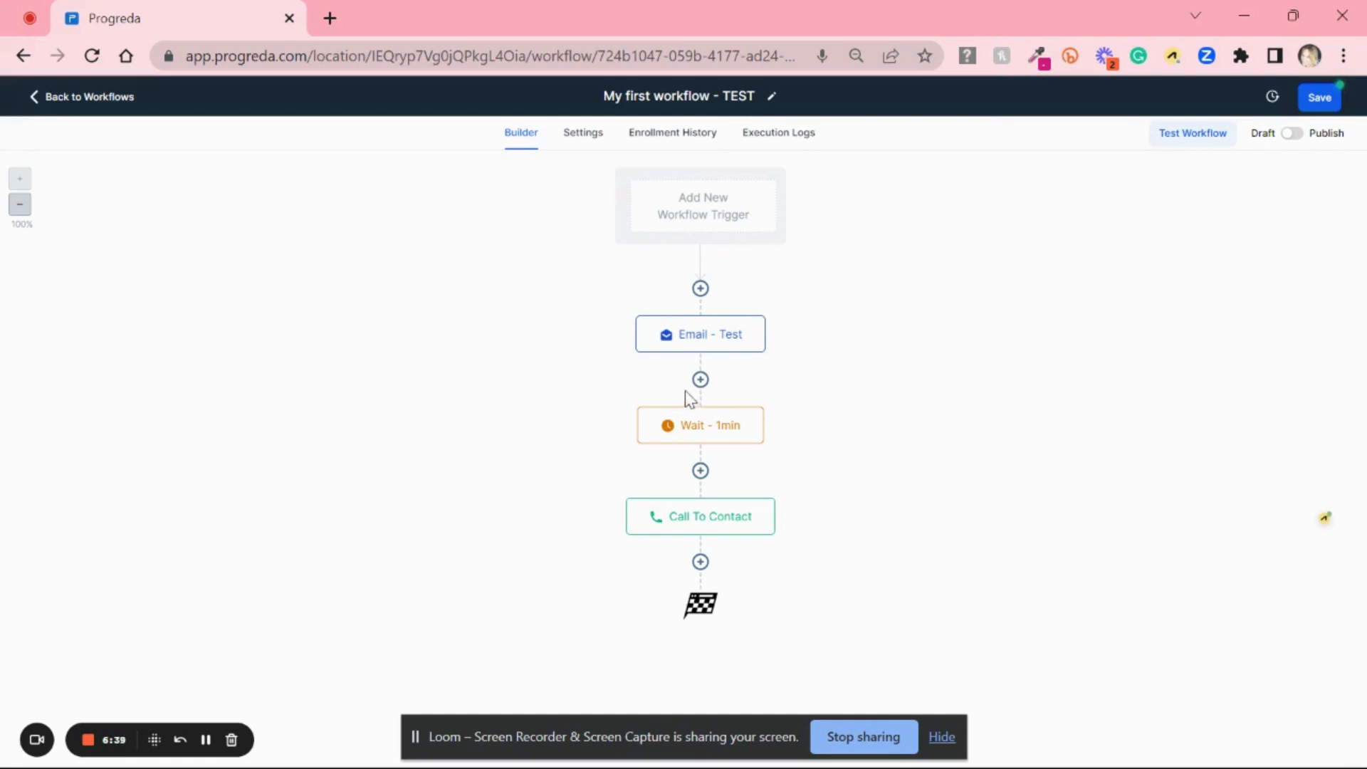
# Step: Review the sequence of actions and the Wait action's available time units, leaving the action without saving changes
pyautogui.moveTo(684, 353)
pyautogui.moveTo(741, 452)
pyautogui.moveTo(726, 346)
pyautogui.moveTo(709, 436)
pyautogui.moveTo(676, 533)
pyautogui.click(717, 432)
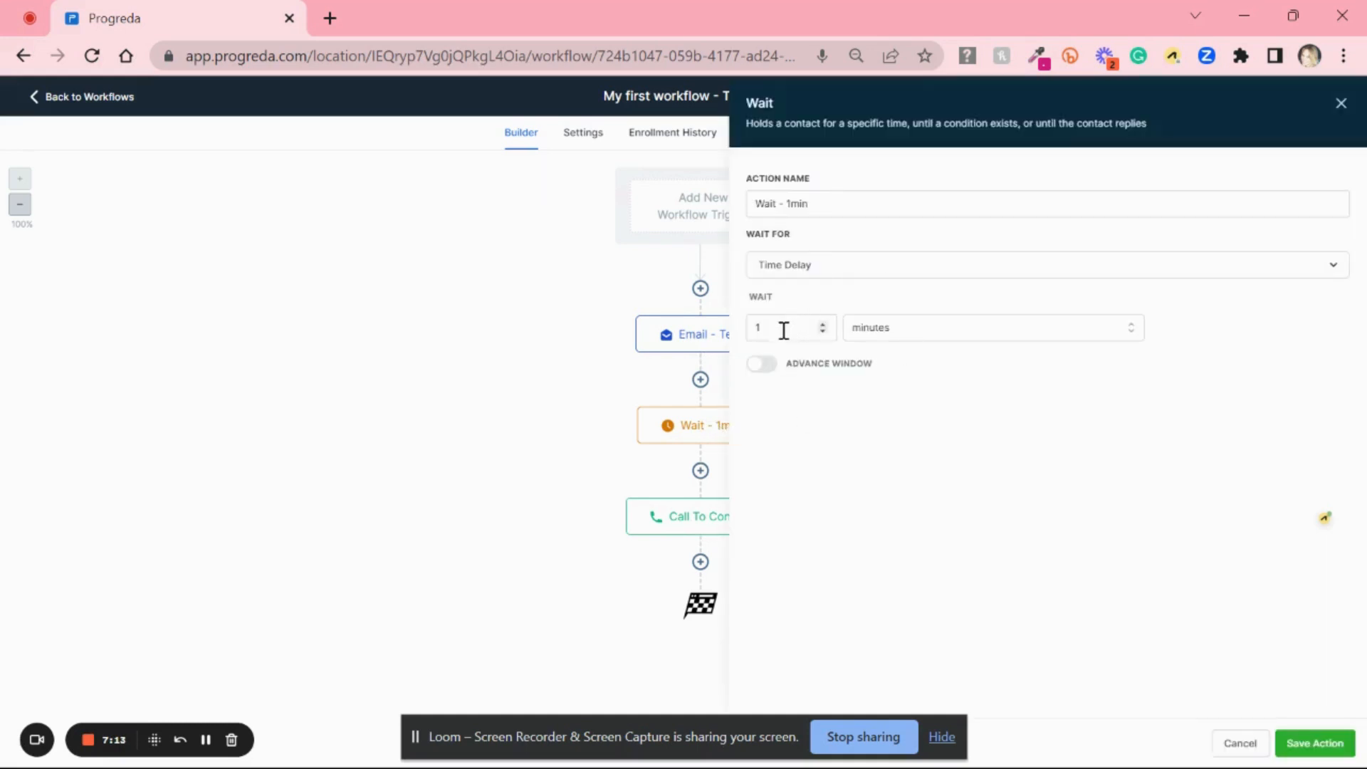
pyautogui.click(966, 334)
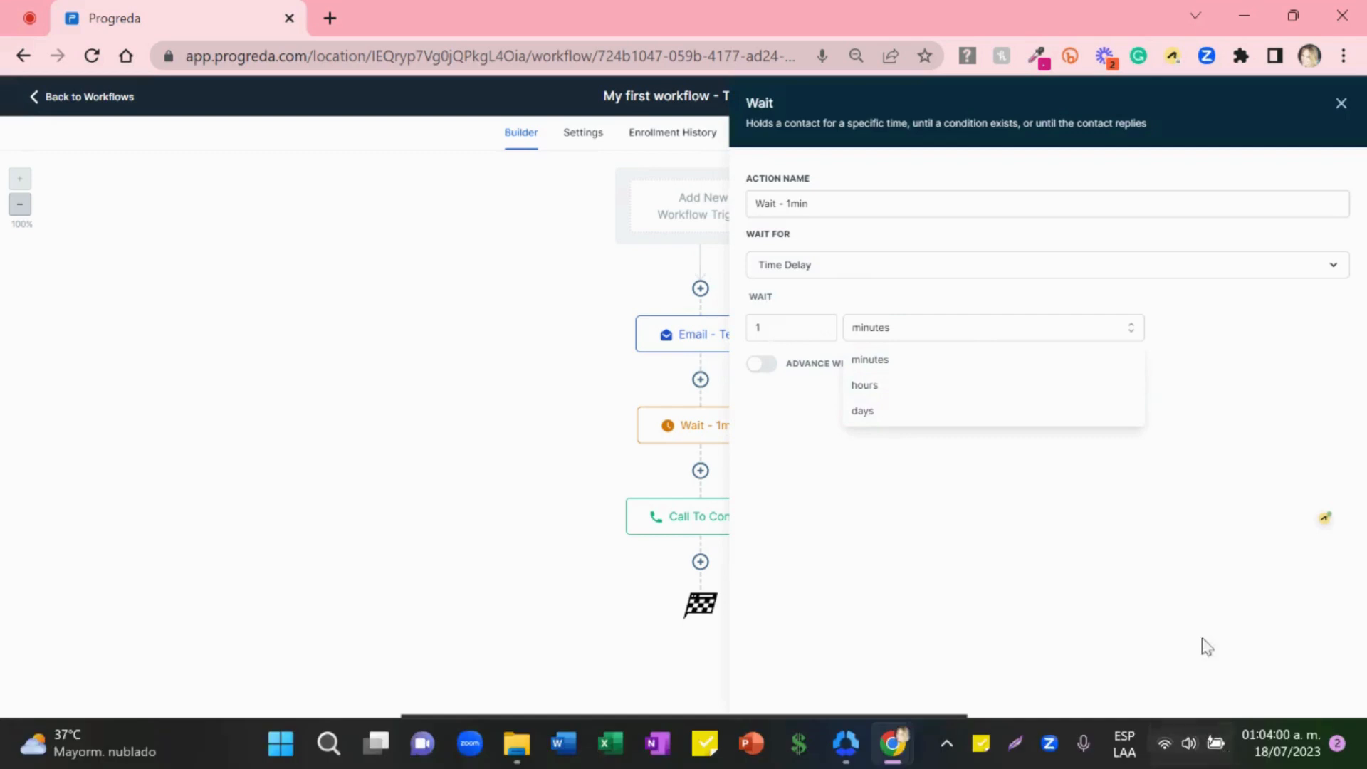
pyautogui.click(1236, 741)
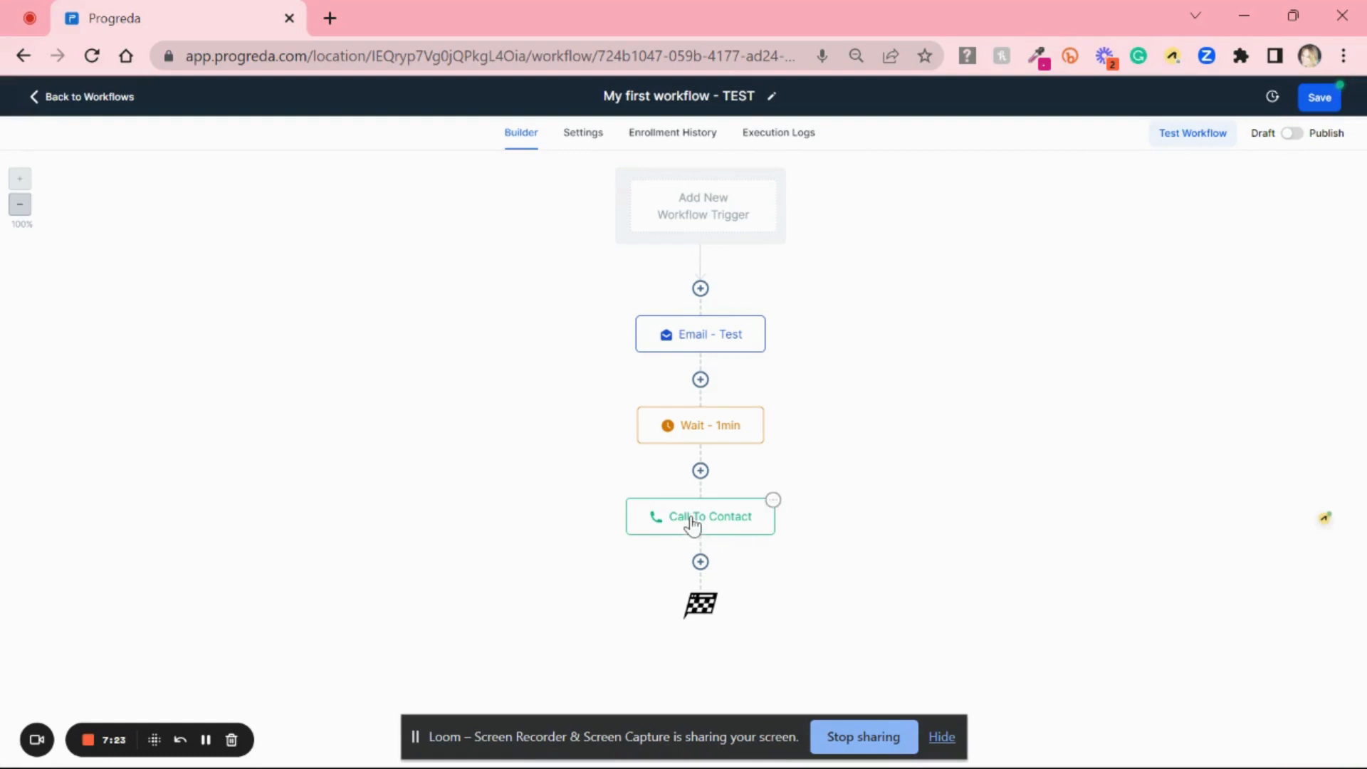
# Step: Add an Add Contact Tag action after the Call action with a new tag named "my first tag" and save it
pyautogui.click(702, 563)
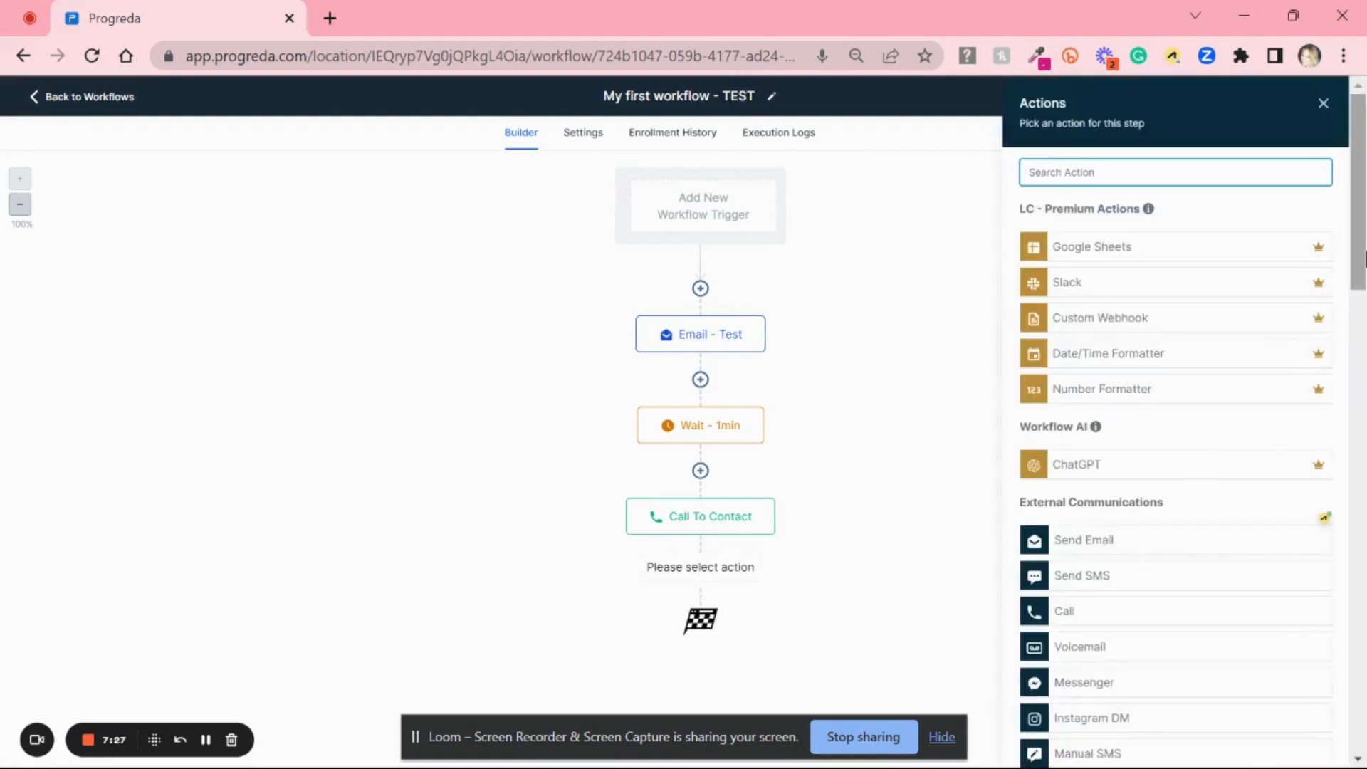
pyautogui.moveTo(1365, 258); pyautogui.dragTo(1364, 440)
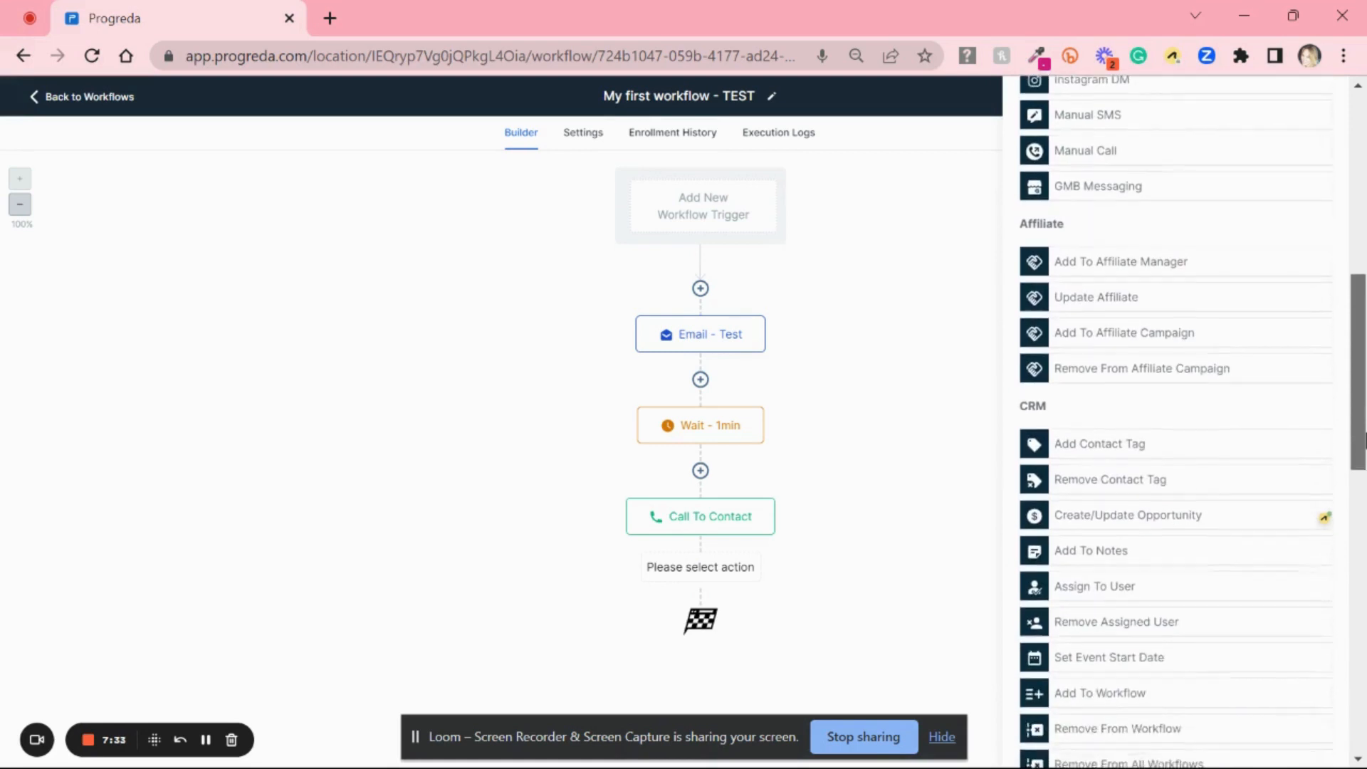
pyautogui.click(1088, 445)
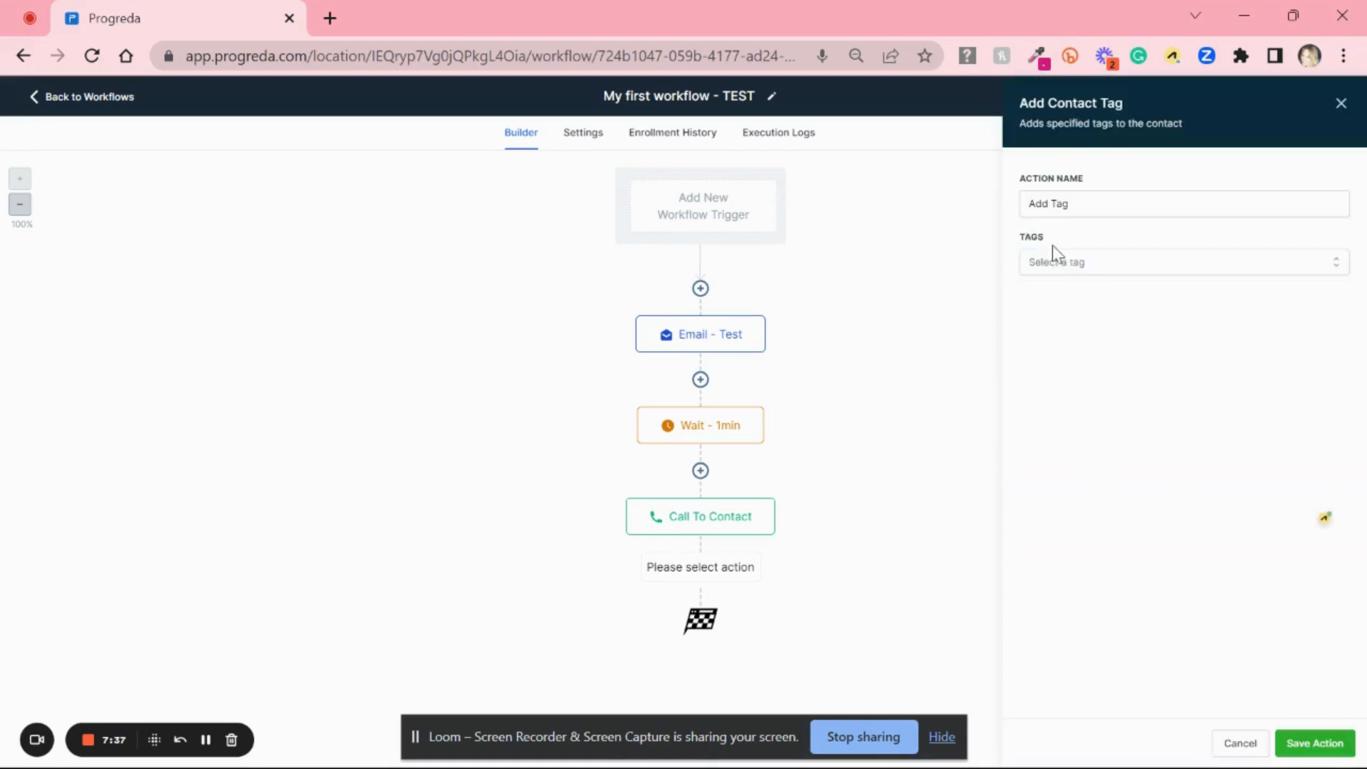
pyautogui.click(1055, 275)
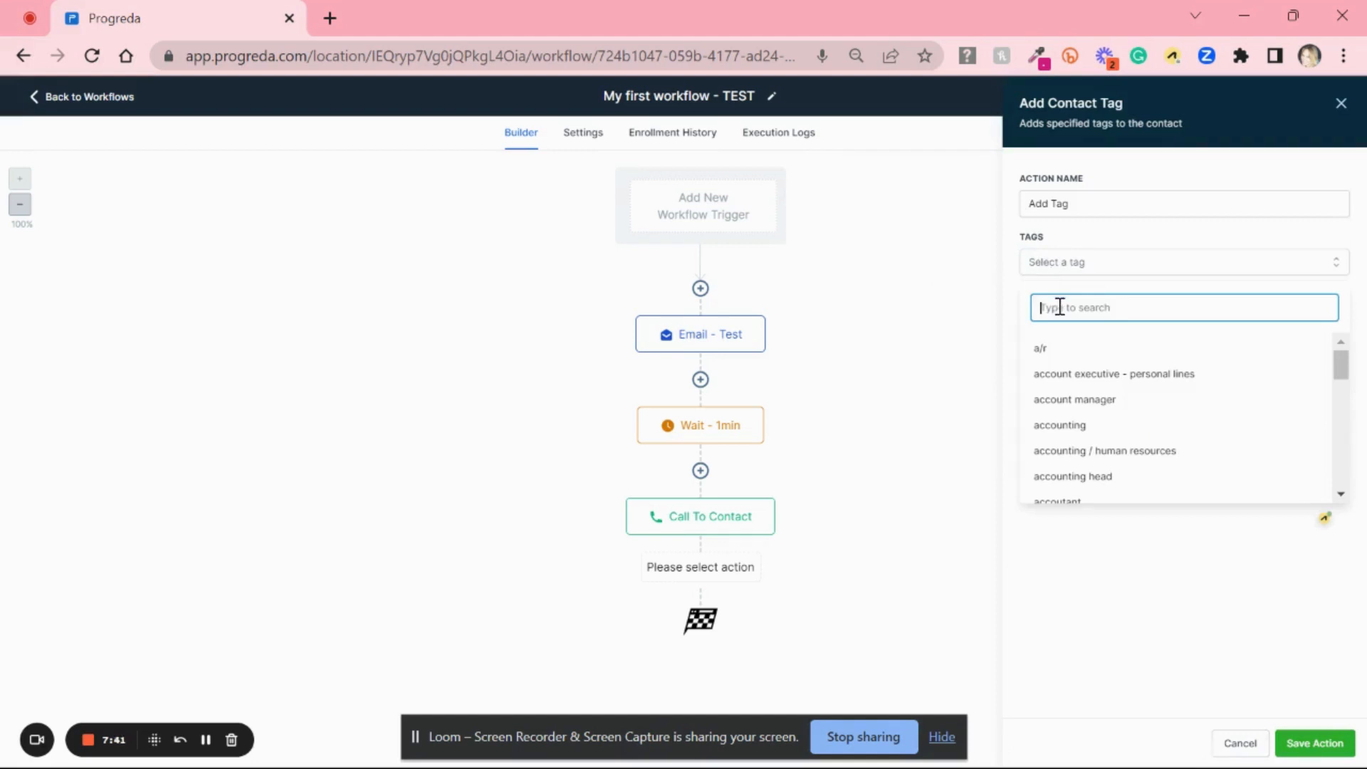
pyautogui.write('TEST')
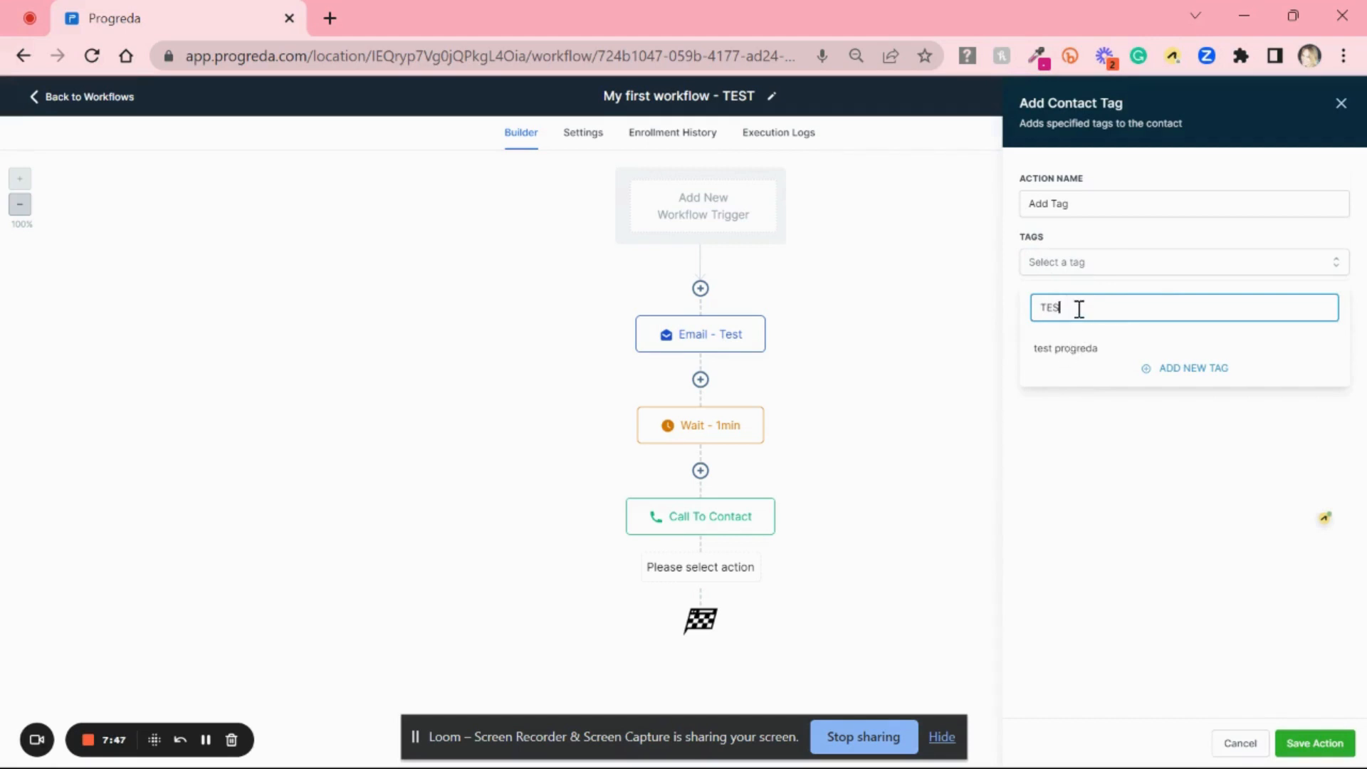
pyautogui.press('BackSpace')
pyautogui.press('BackSpace')
pyautogui.press('BackSpace')
pyautogui.write('my first tag')
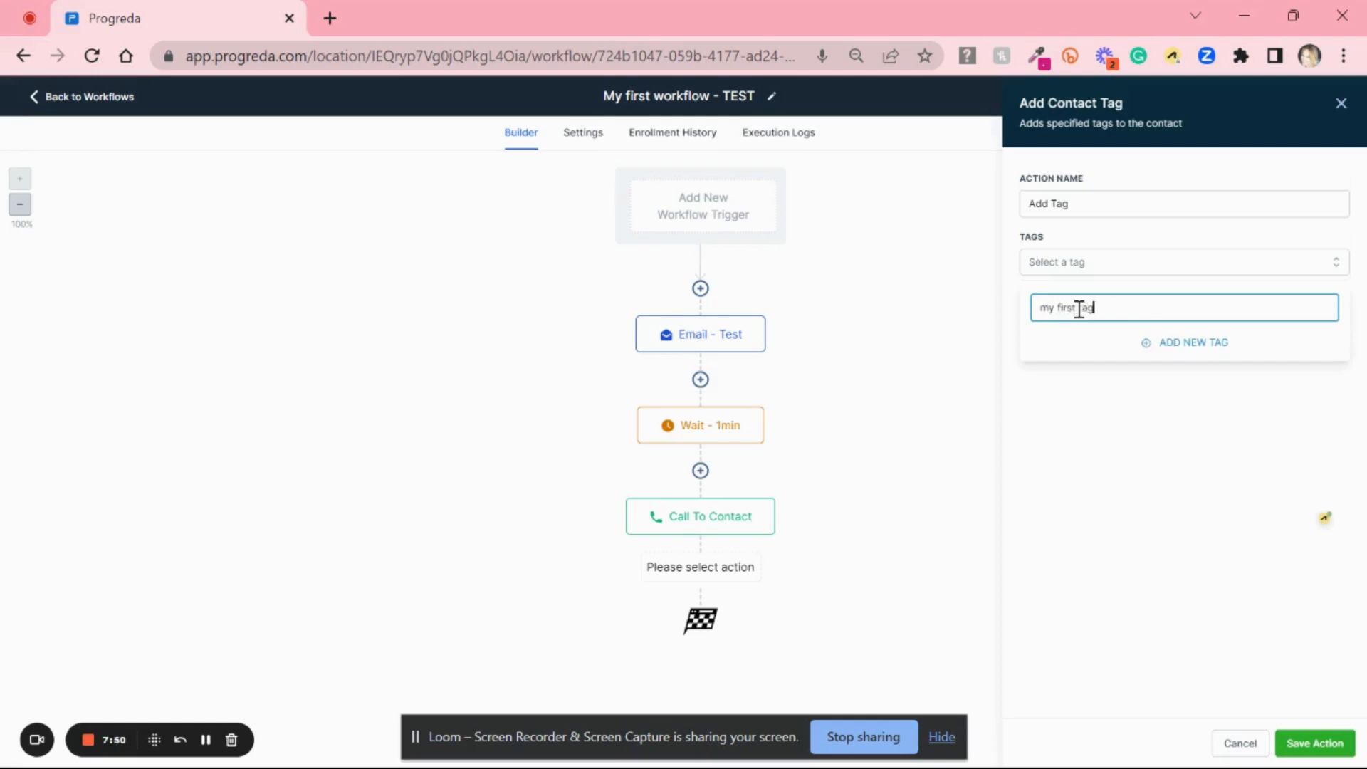
pyautogui.click(1169, 349)
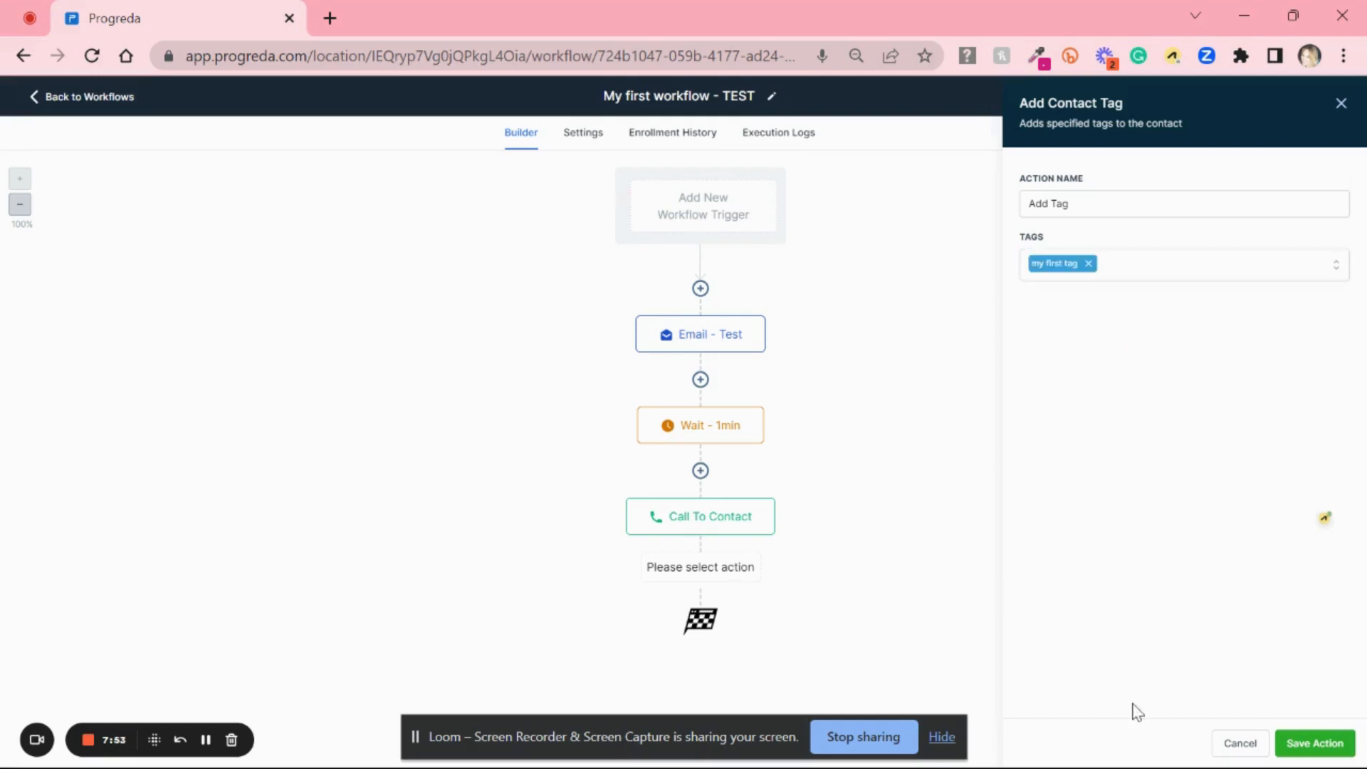
pyautogui.click(1316, 744)
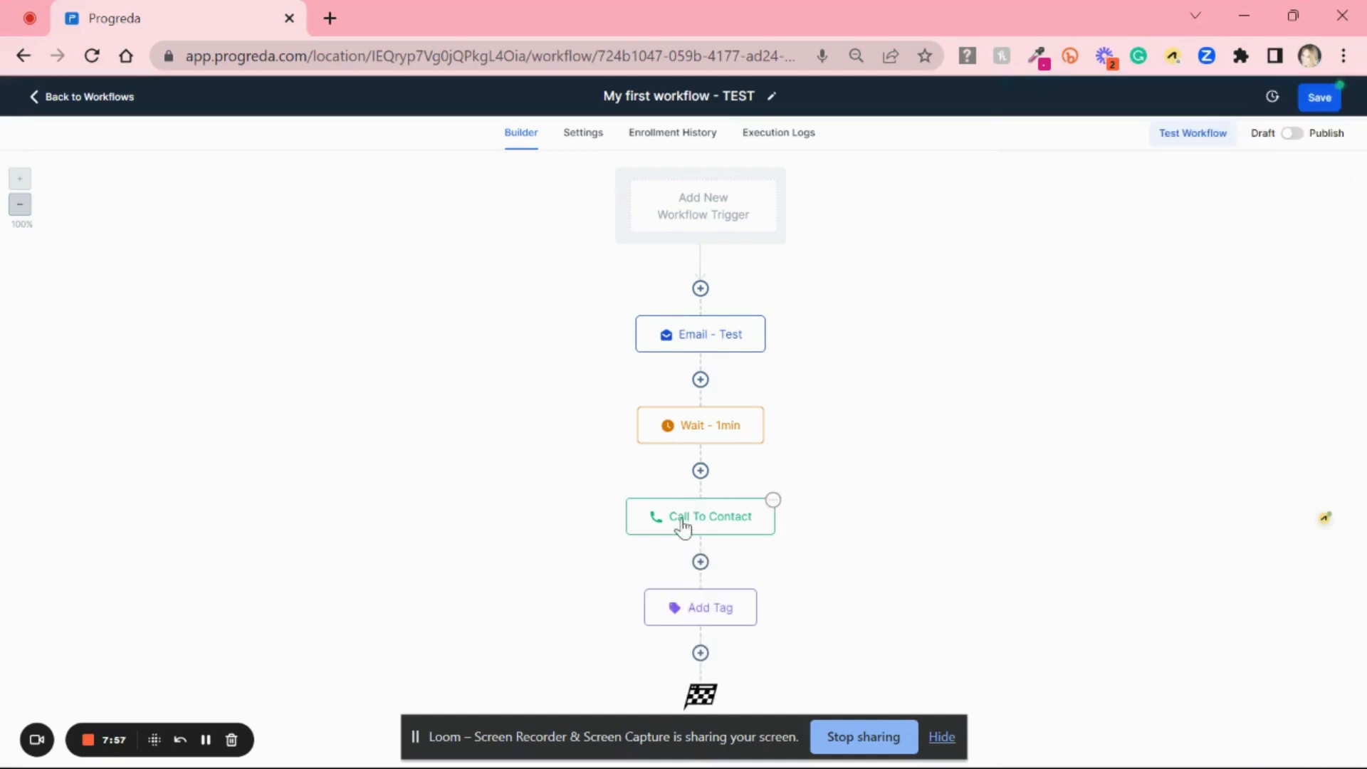
# Step: Rename the tag action as Add Tag - "my first tag", save the action, and save the whole workflow
pyautogui.click(685, 619)
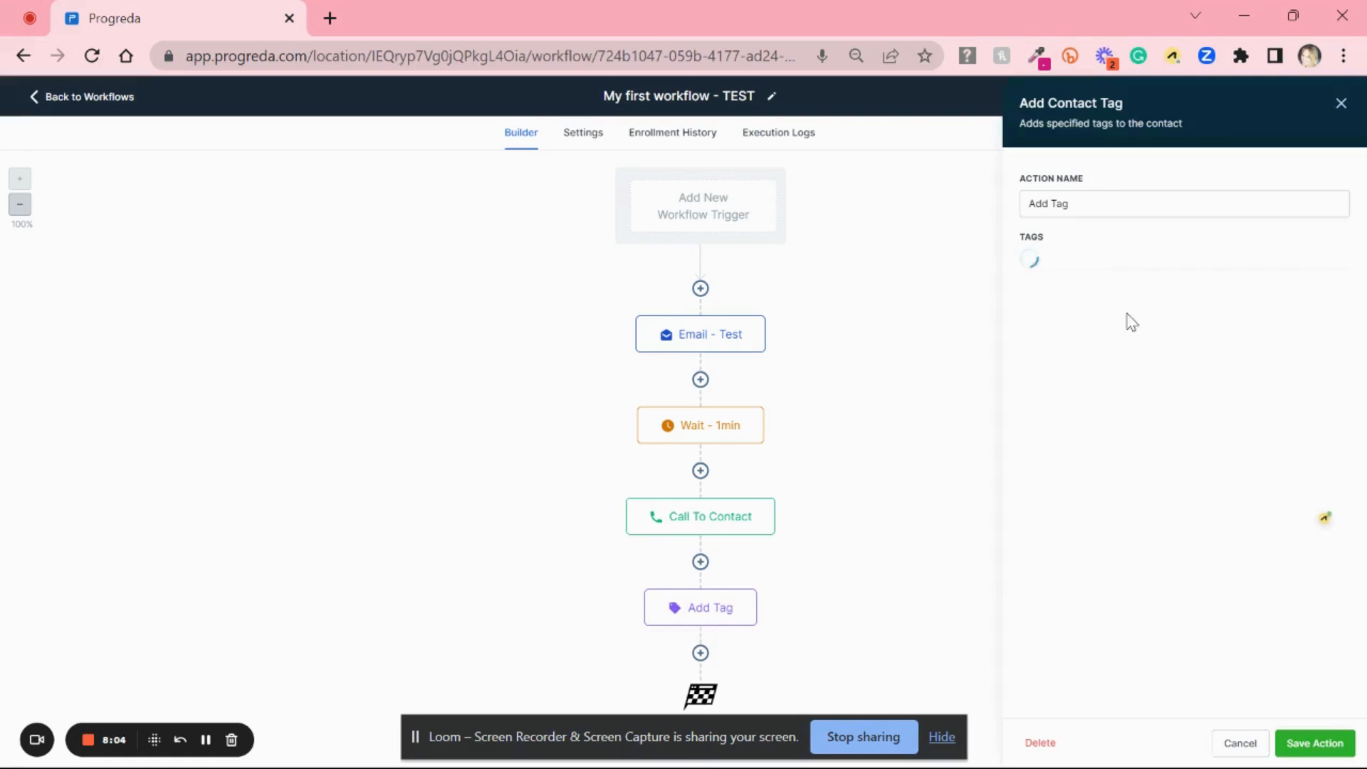
pyautogui.click(1104, 208)
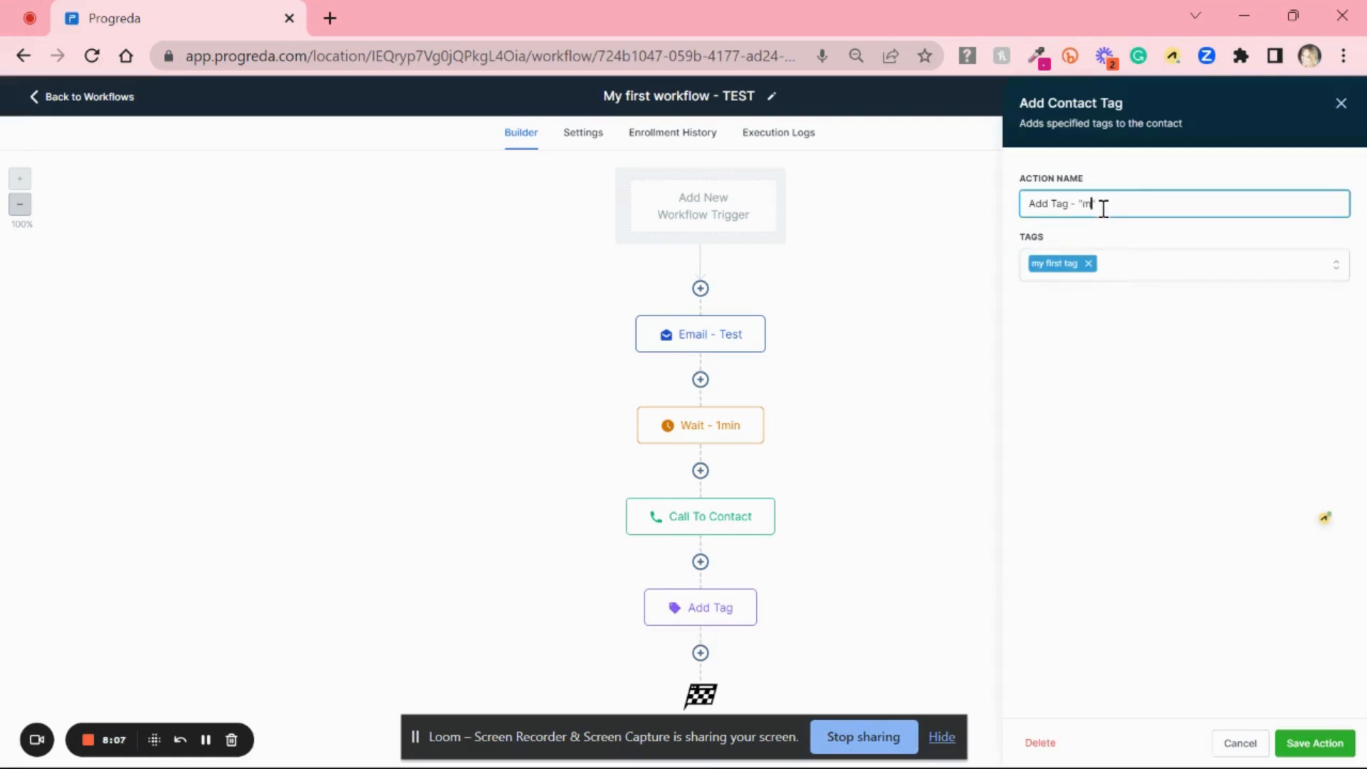
pyautogui.write('- "my first tag"')
pyautogui.click(1302, 744)
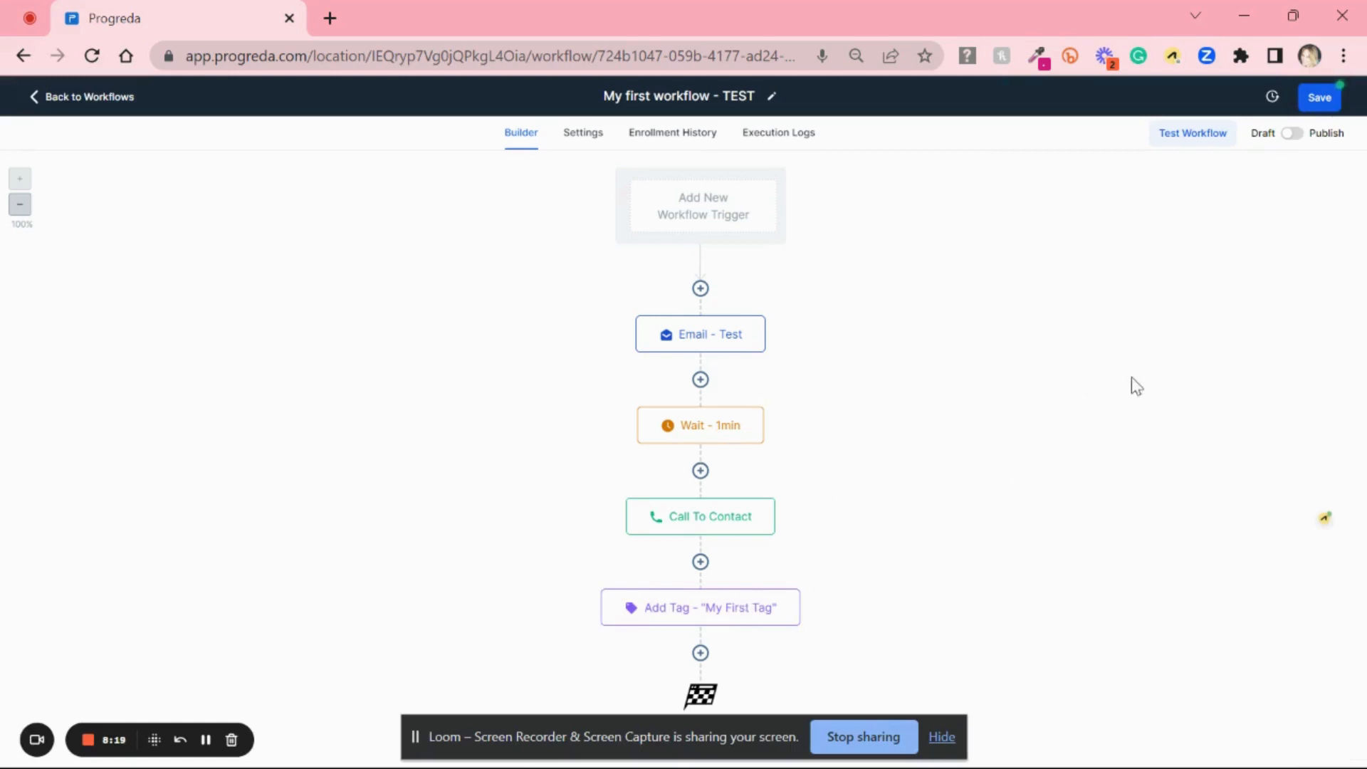
pyautogui.click(1319, 101)
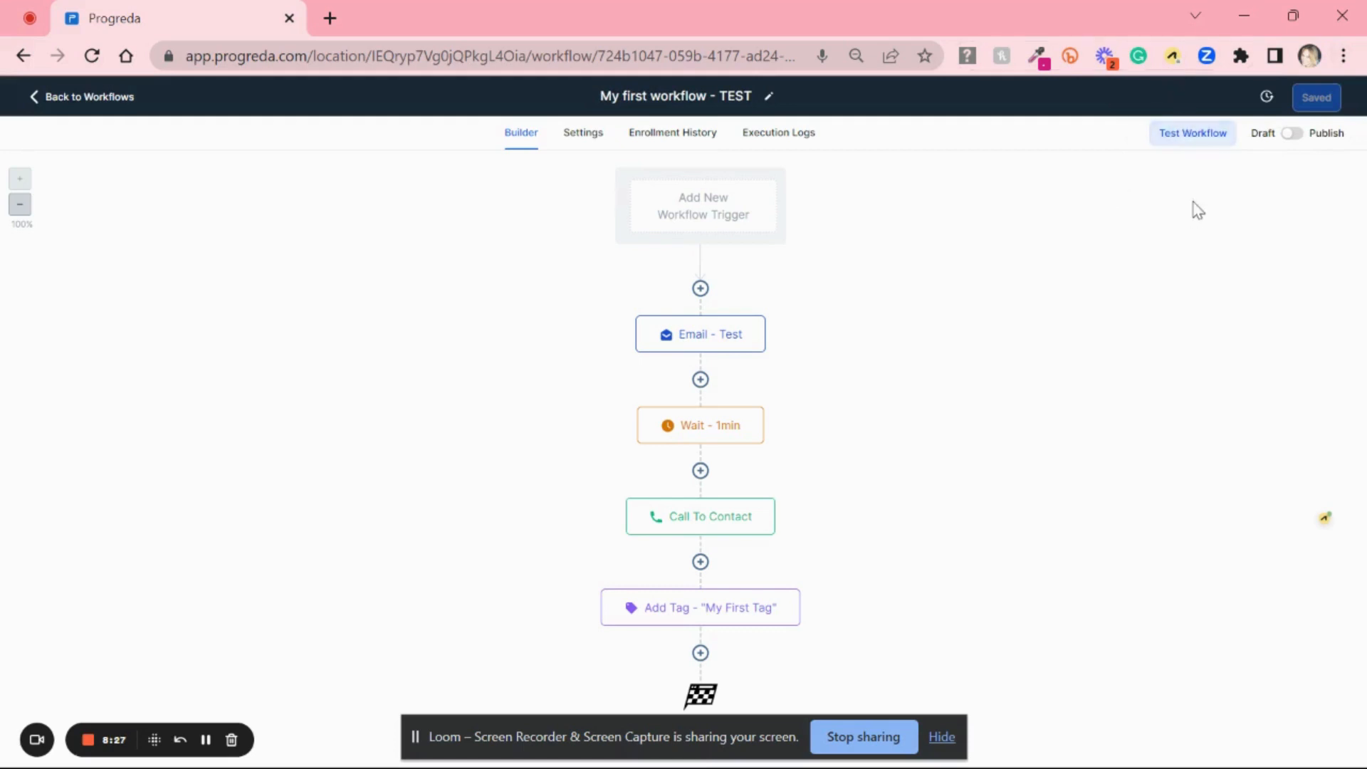
# Step: Run a test of the workflow on the third contact found by searching for the contact's first name
pyautogui.click(1190, 137)
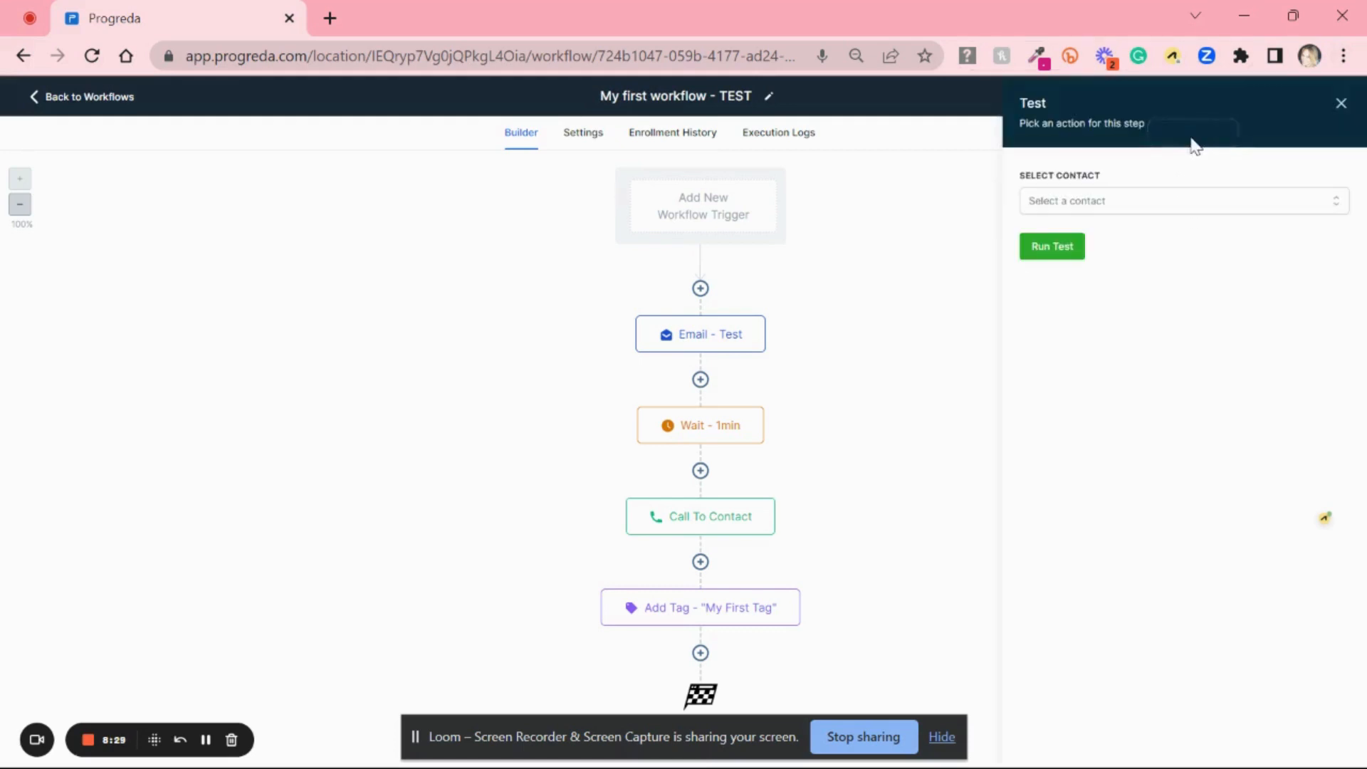
pyautogui.click(1108, 211)
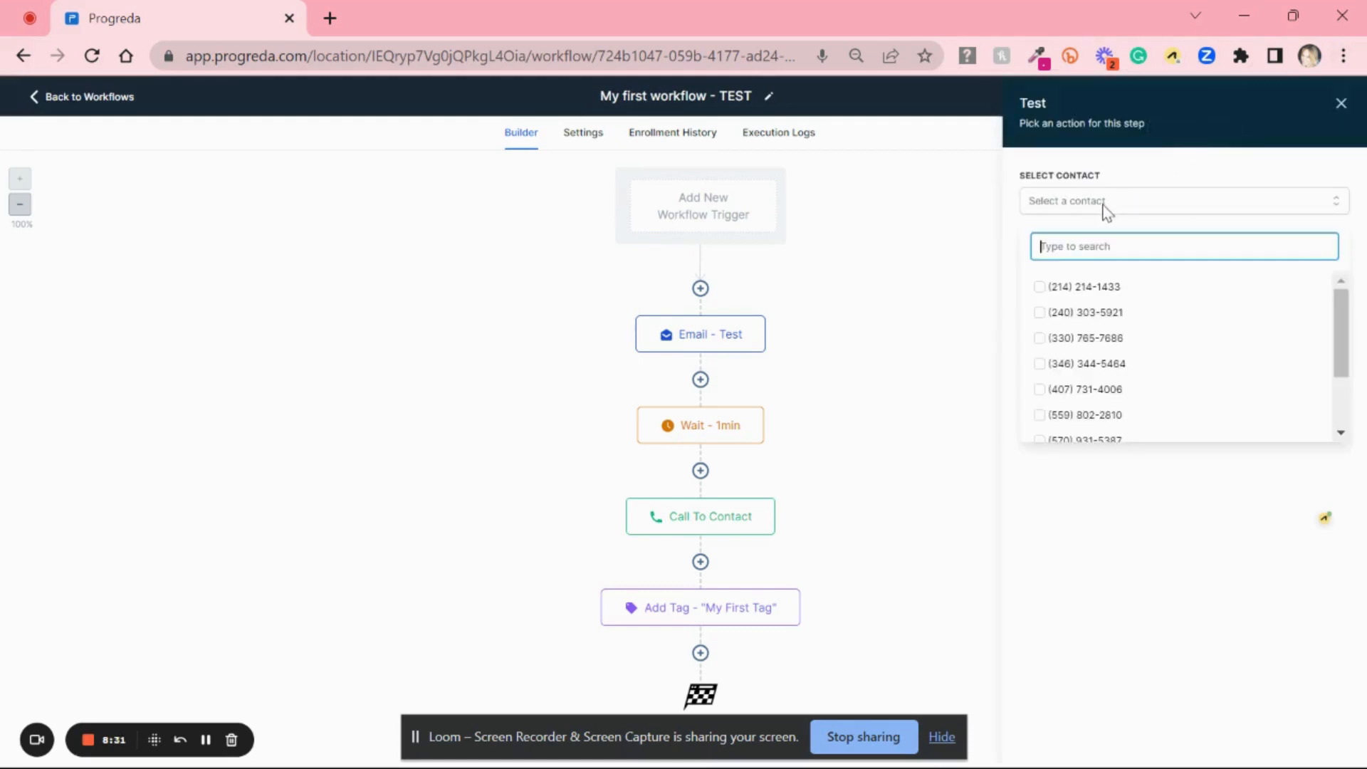
pyautogui.write('lourdes')
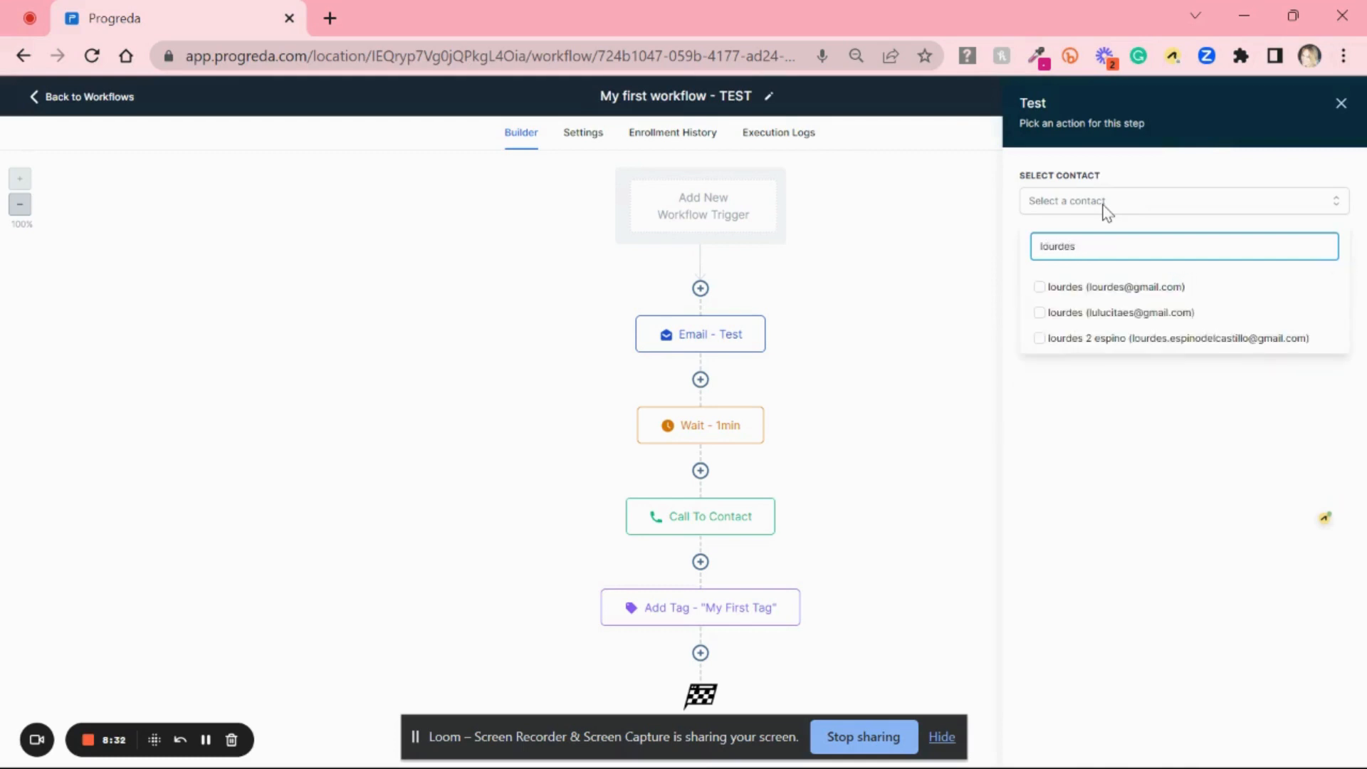
pyautogui.click(1145, 338)
pyautogui.click(920, 308)
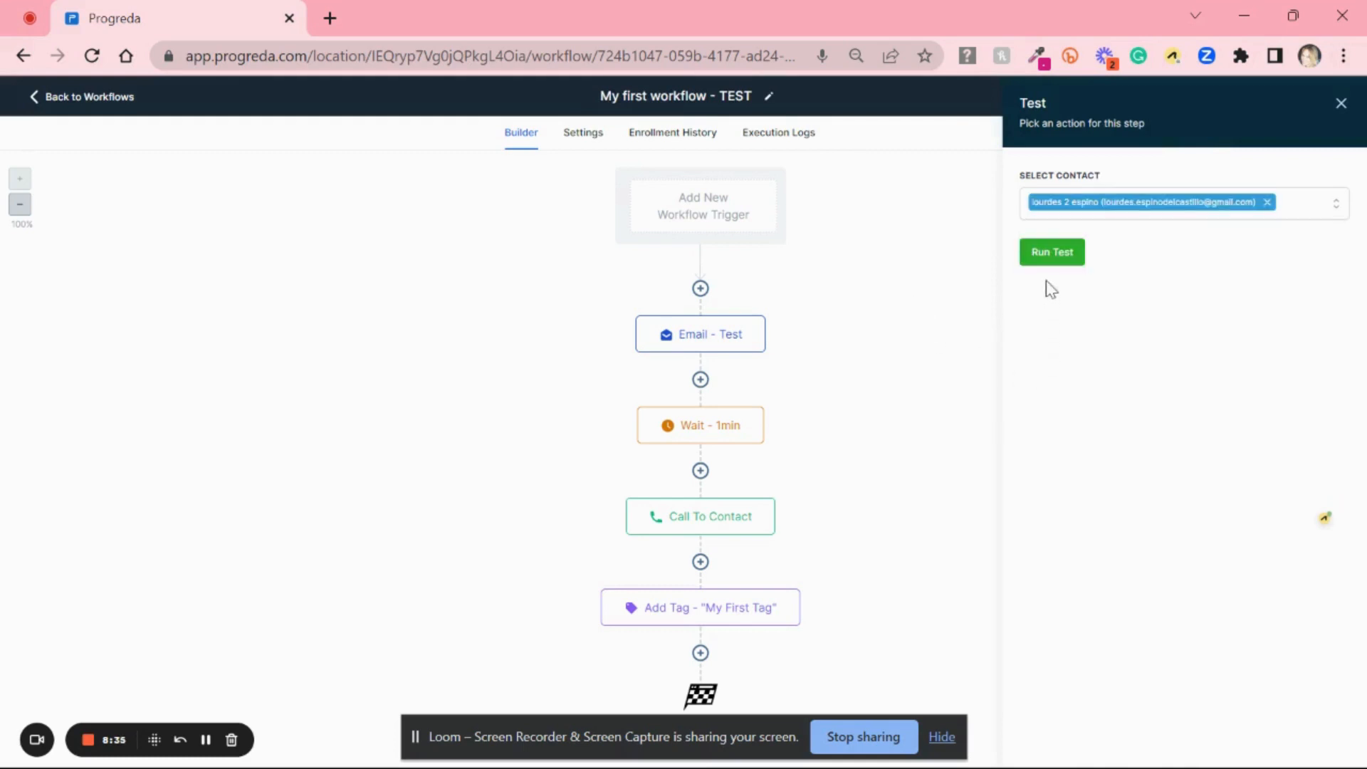
pyautogui.click(1048, 255)
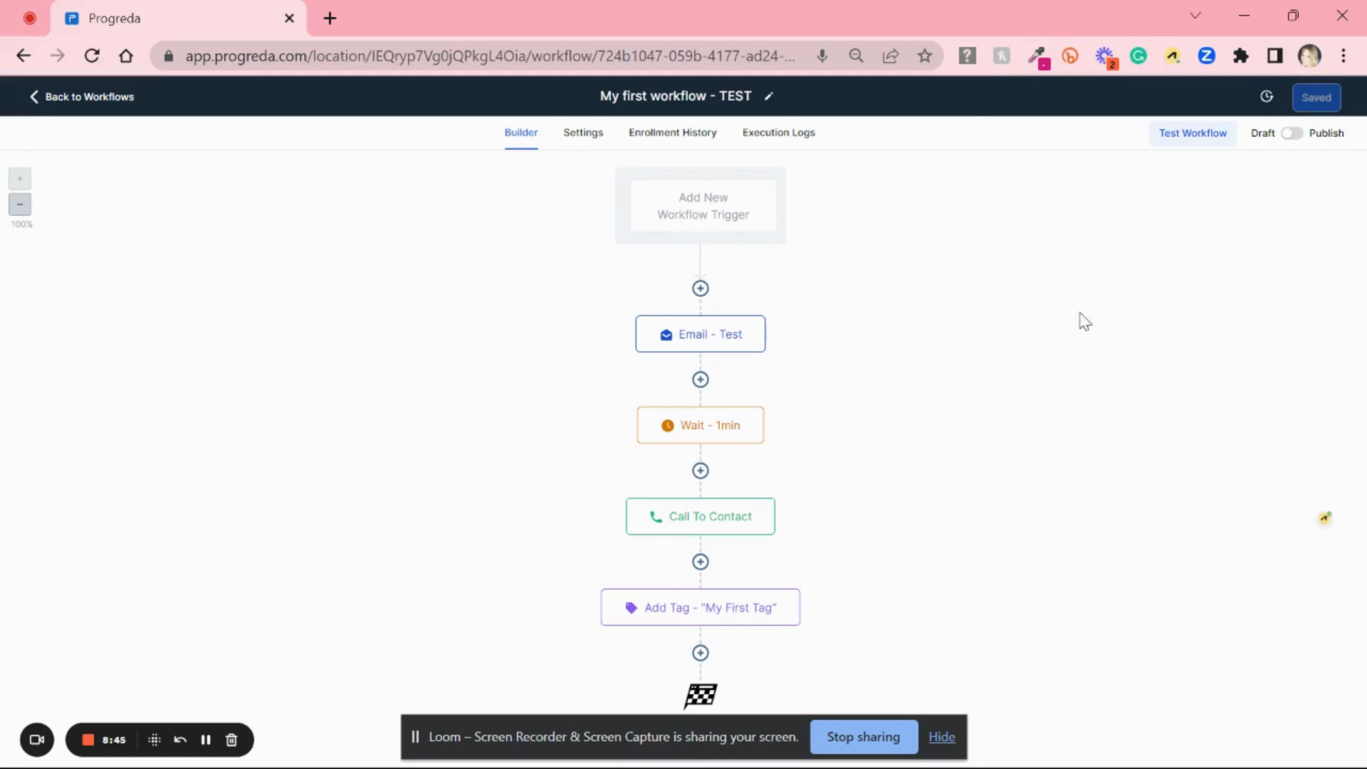
# Step: Return to the workflow list, search for "first", and open My first workflow - TEST
pyautogui.click(80, 101)
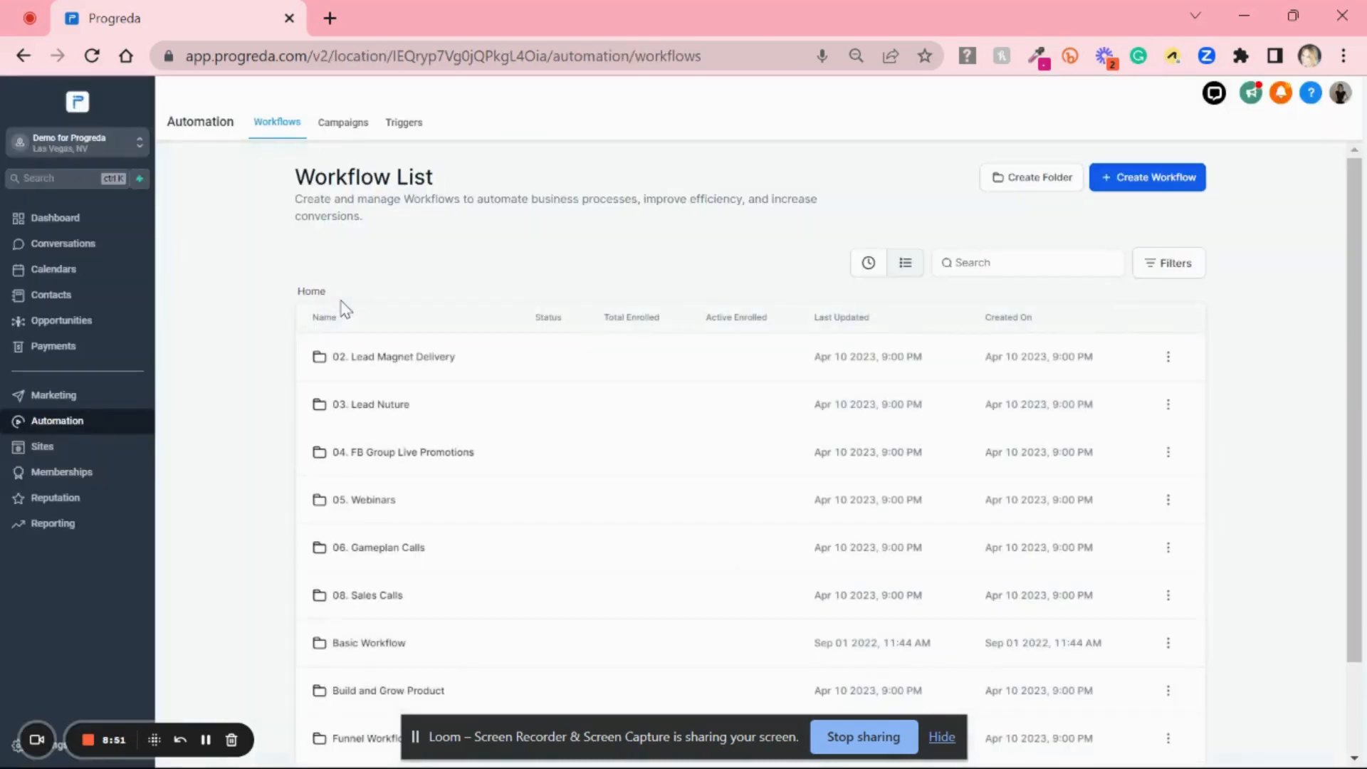
pyautogui.click(1024, 264)
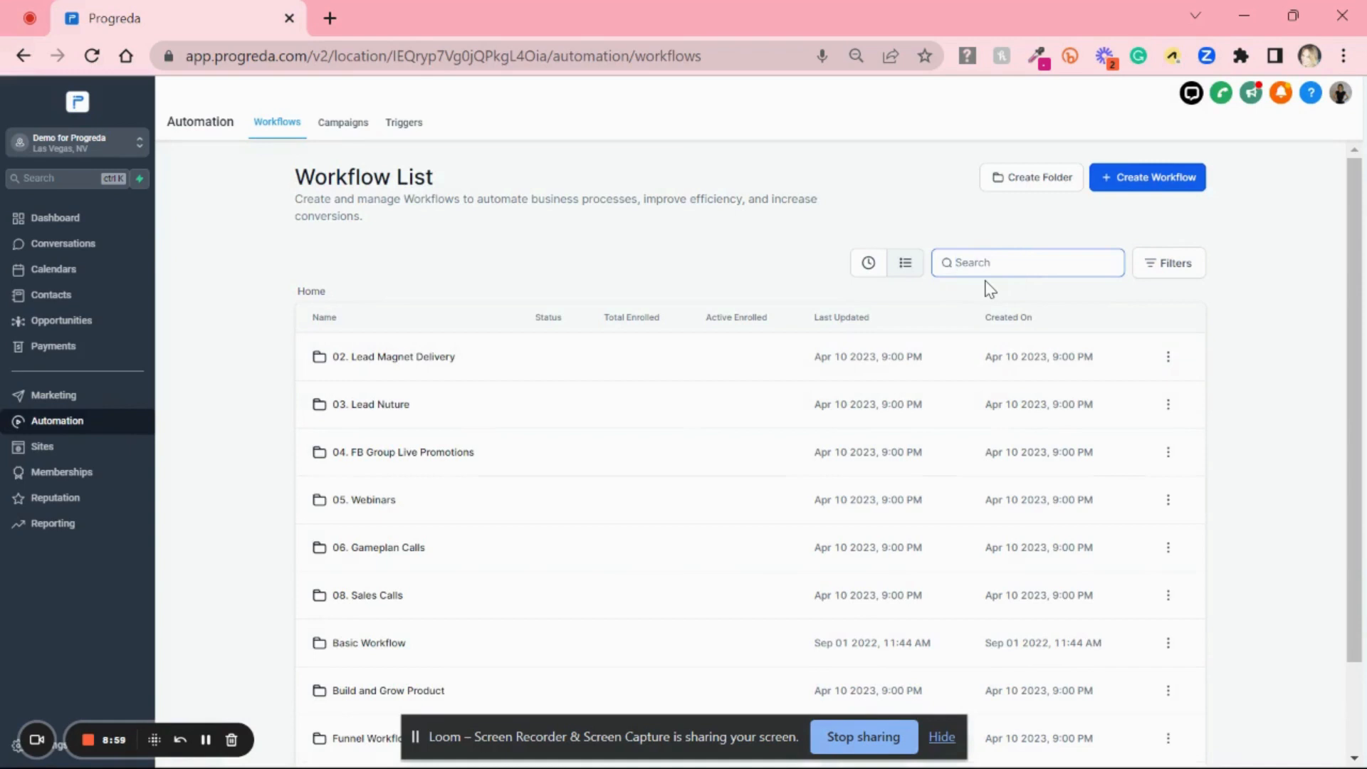
pyautogui.write('first')
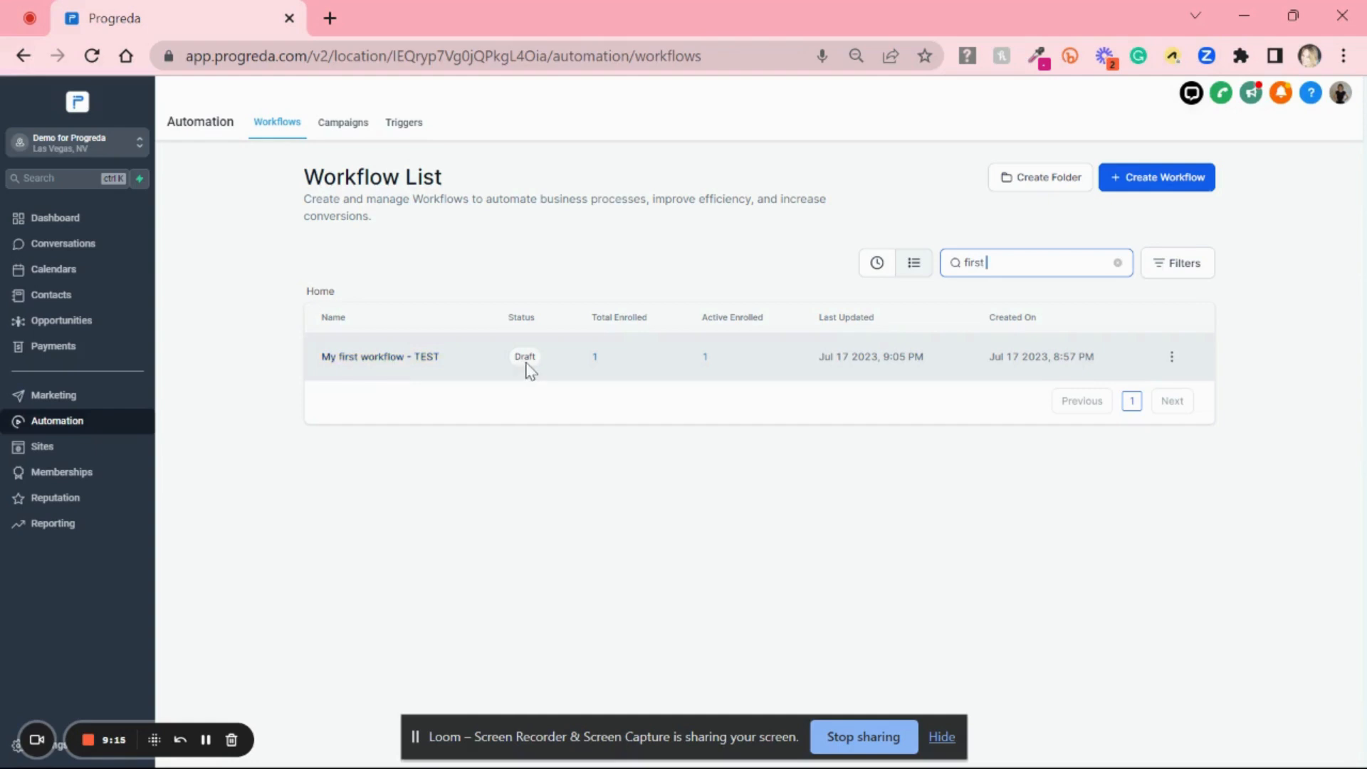
pyautogui.click(391, 364)
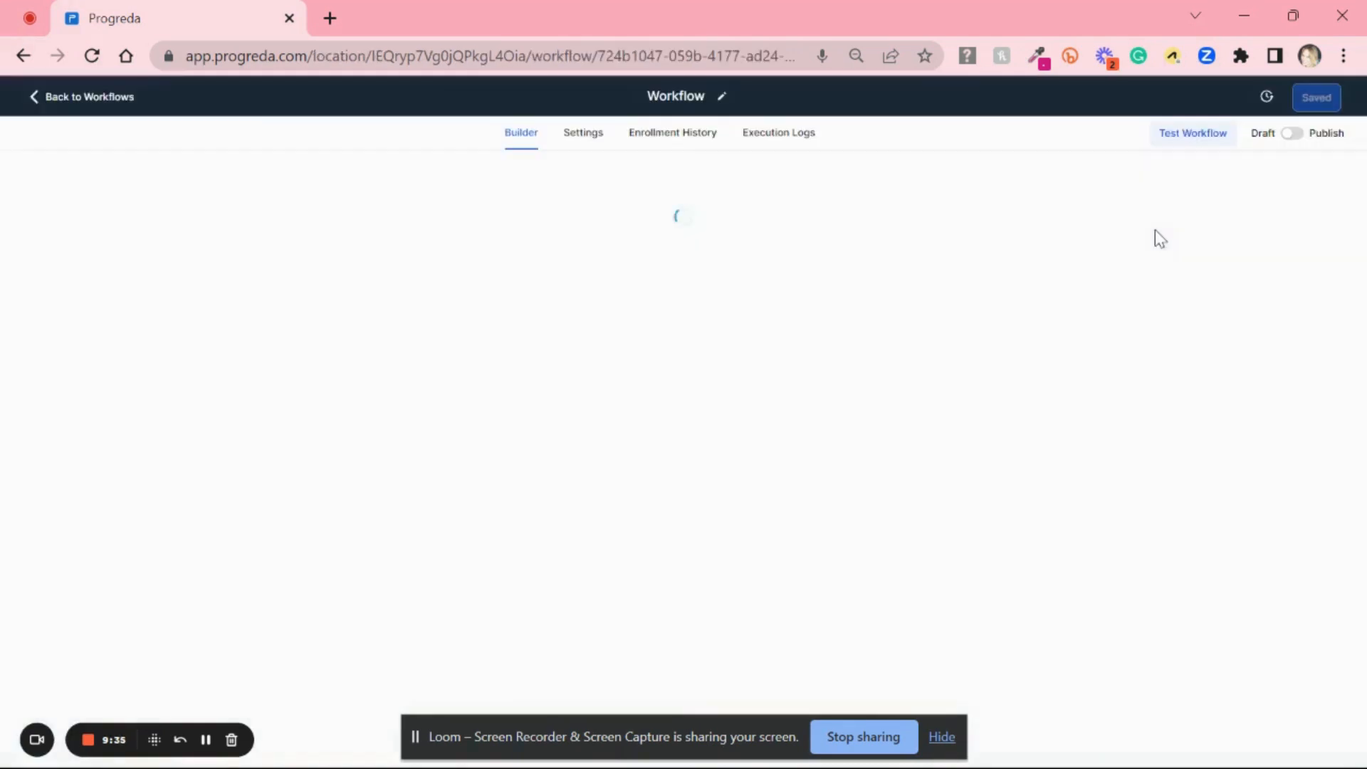
# Step: Switch the workflow from Draft to Publish and save it, dismissing the notification
pyautogui.click(1290, 137)
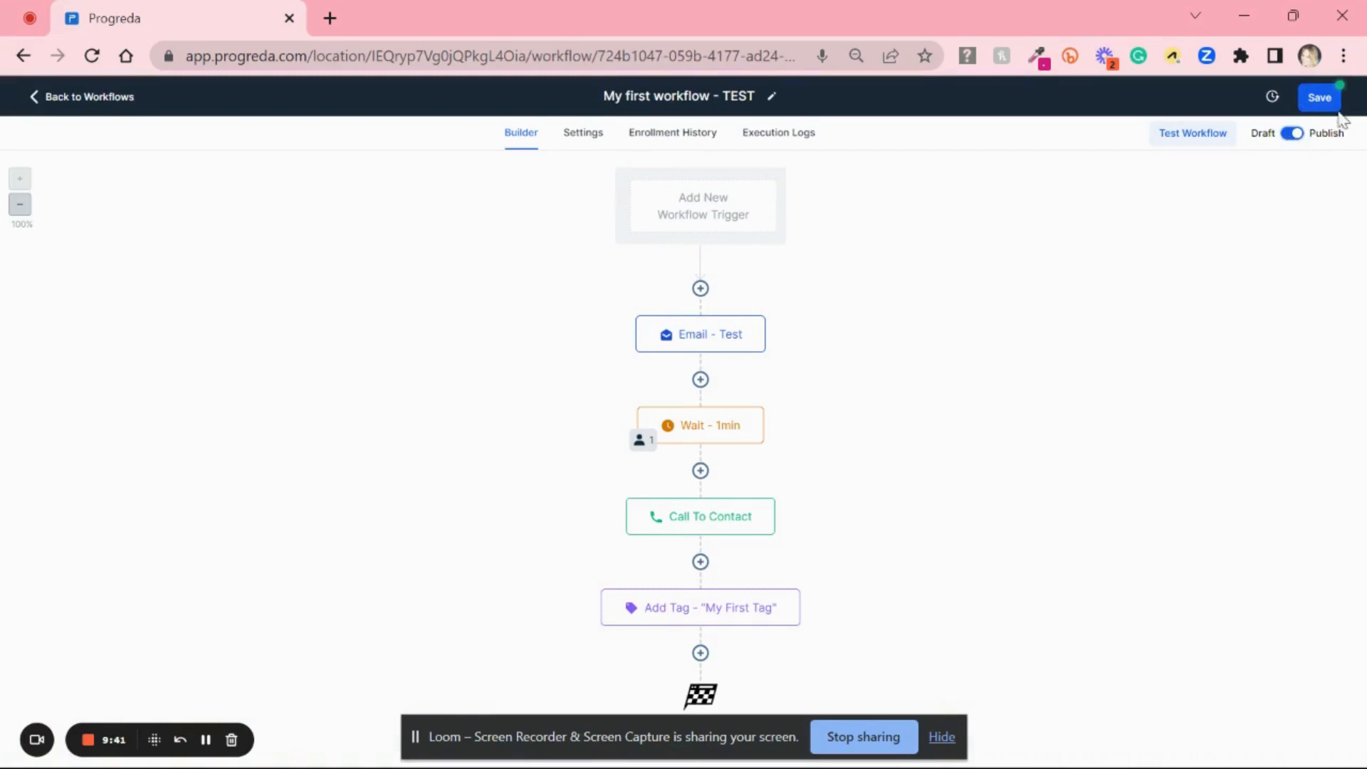
pyautogui.click(1322, 98)
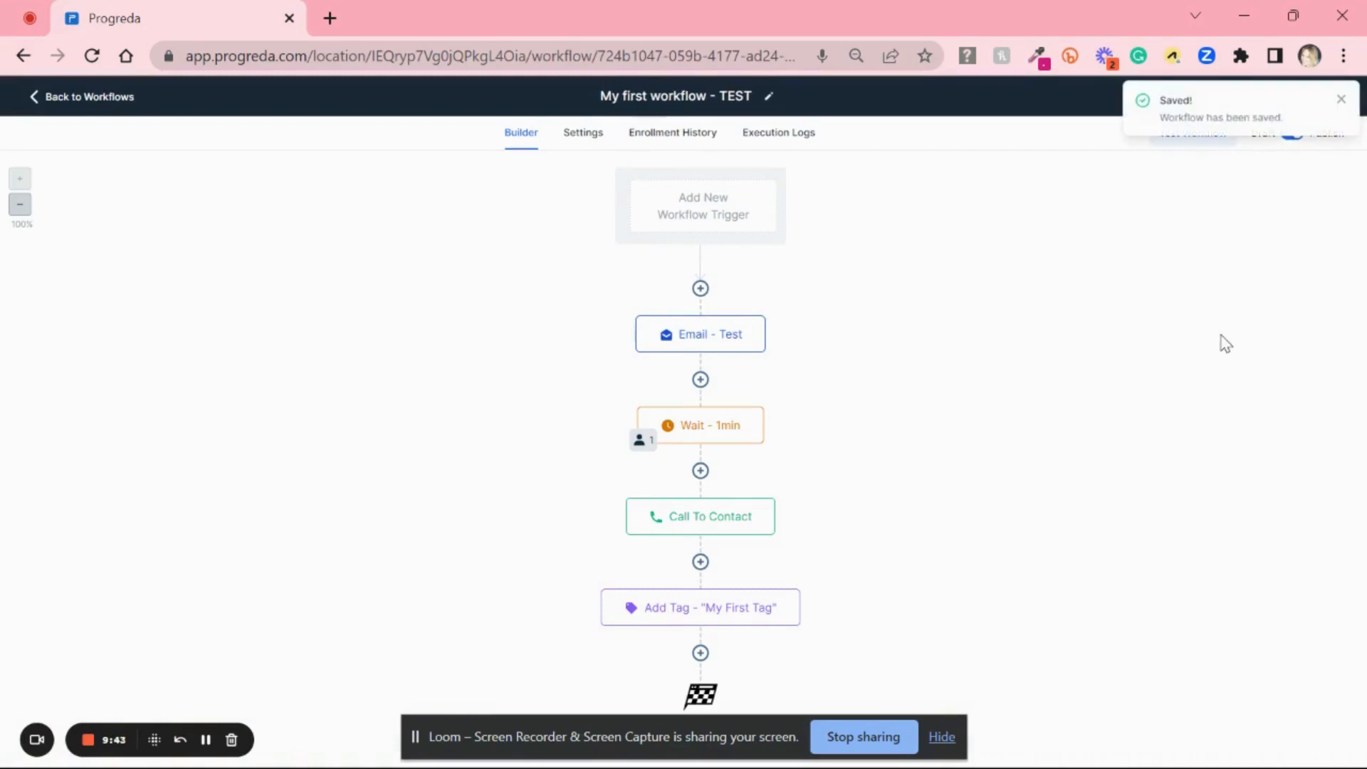
pyautogui.click(1342, 100)
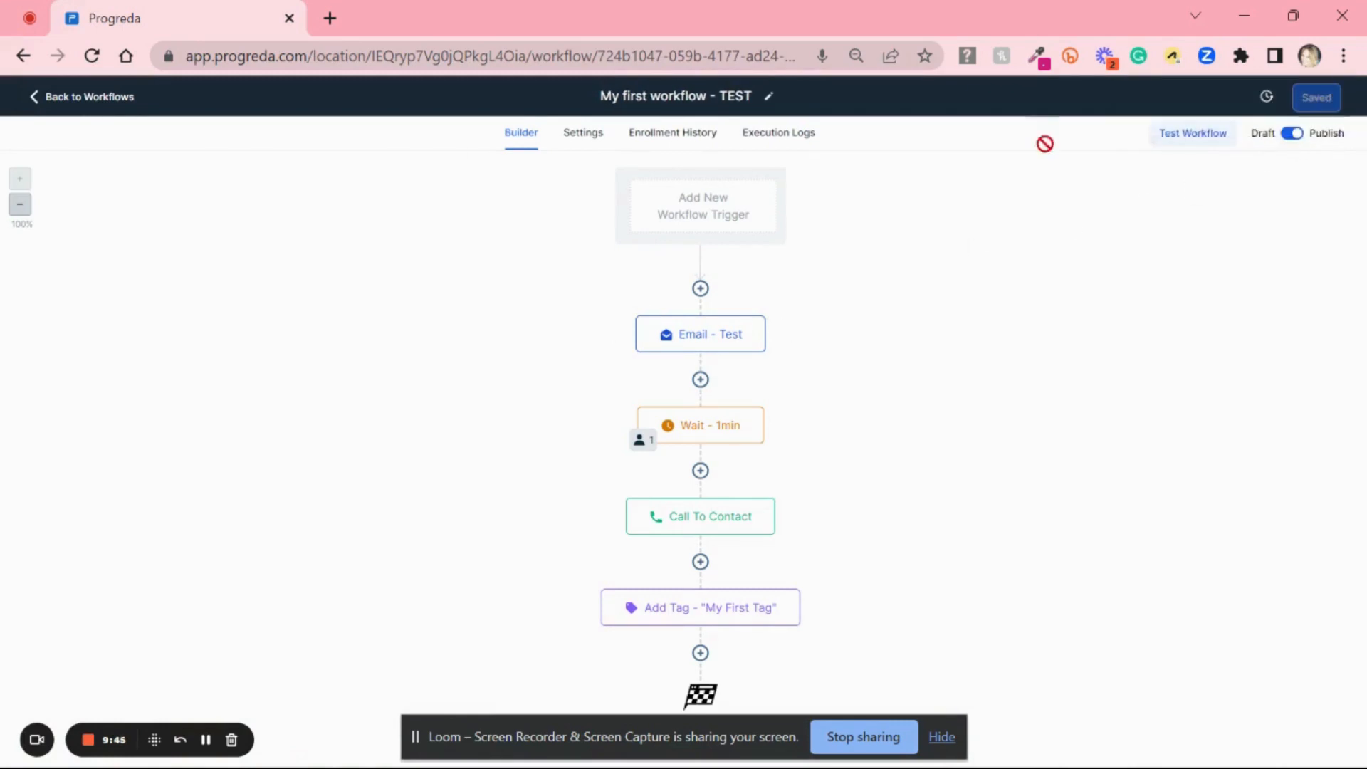
# Step: Check the workflow's status in the workflow list by searching for "first", and reopen the workflow
pyautogui.click(109, 105)
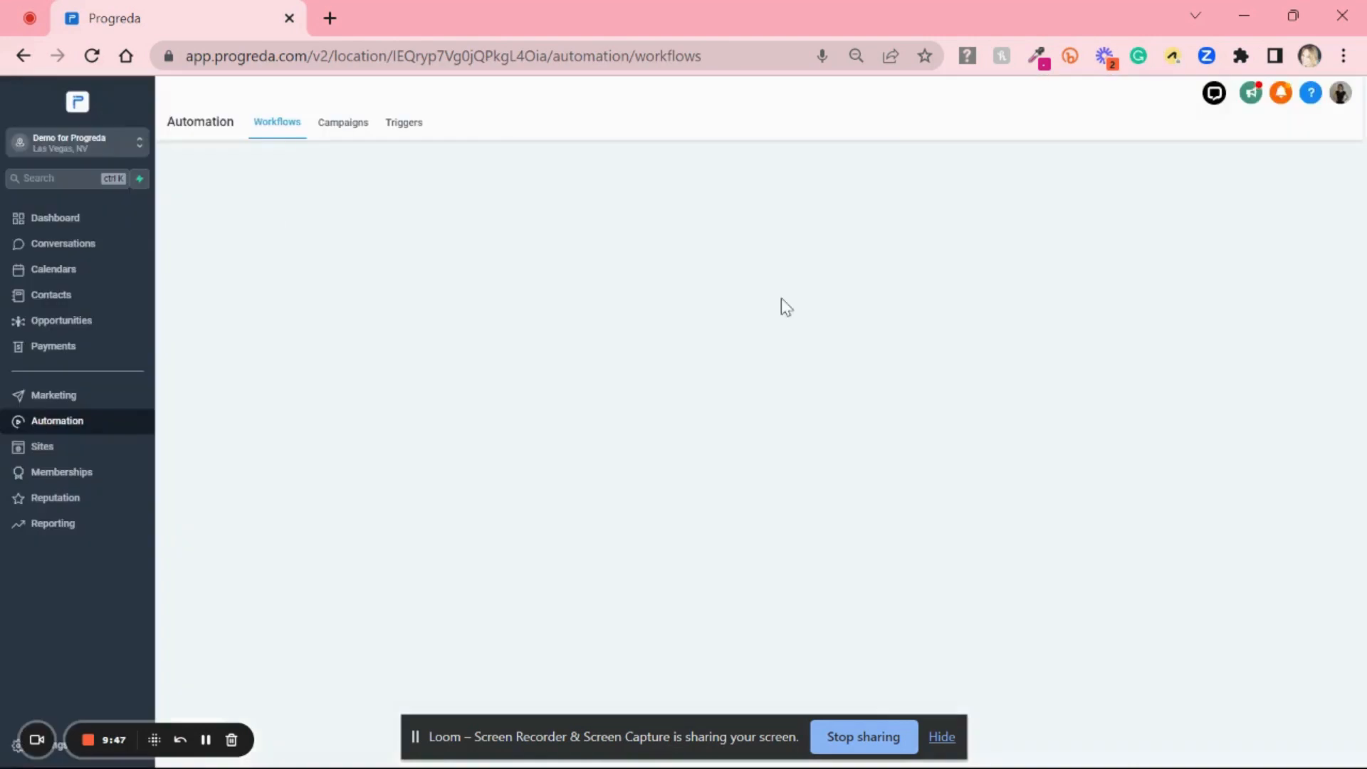
pyautogui.click(978, 268)
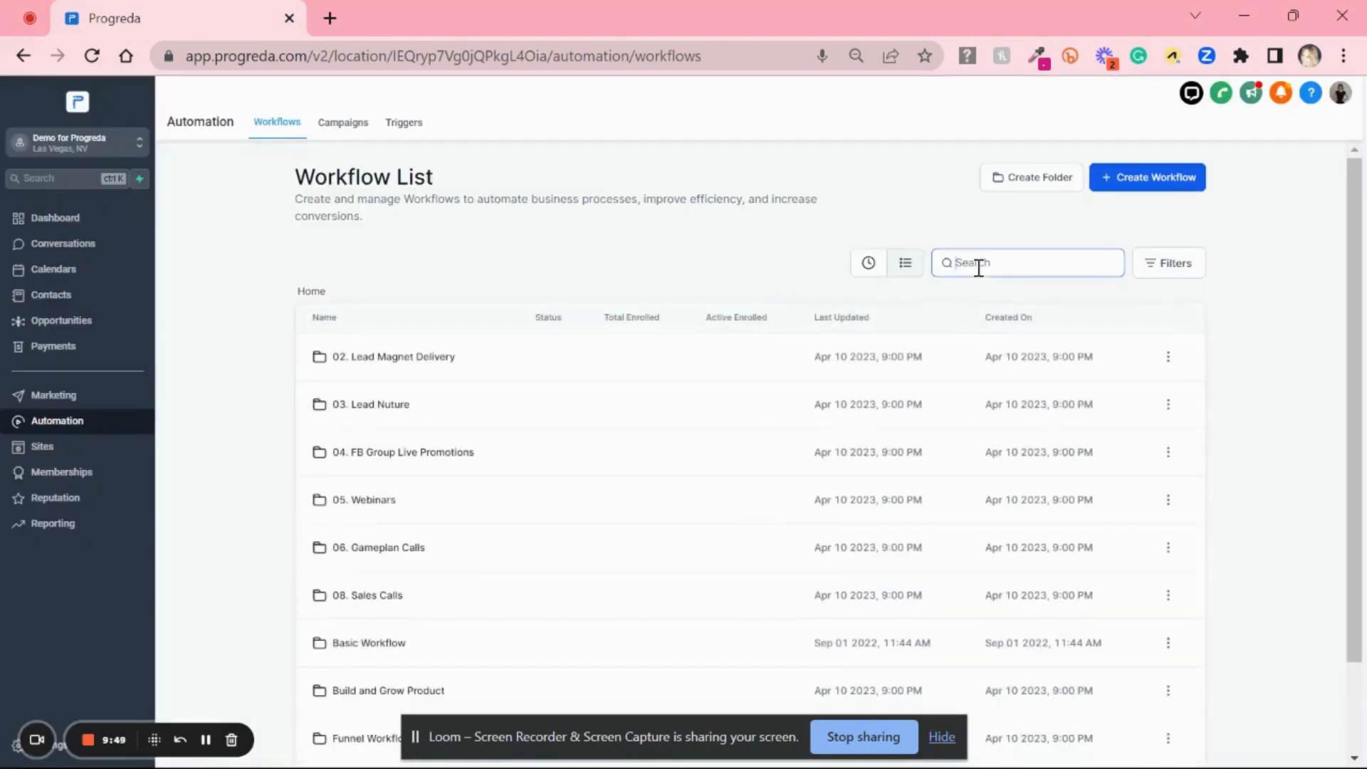
pyautogui.write('first')
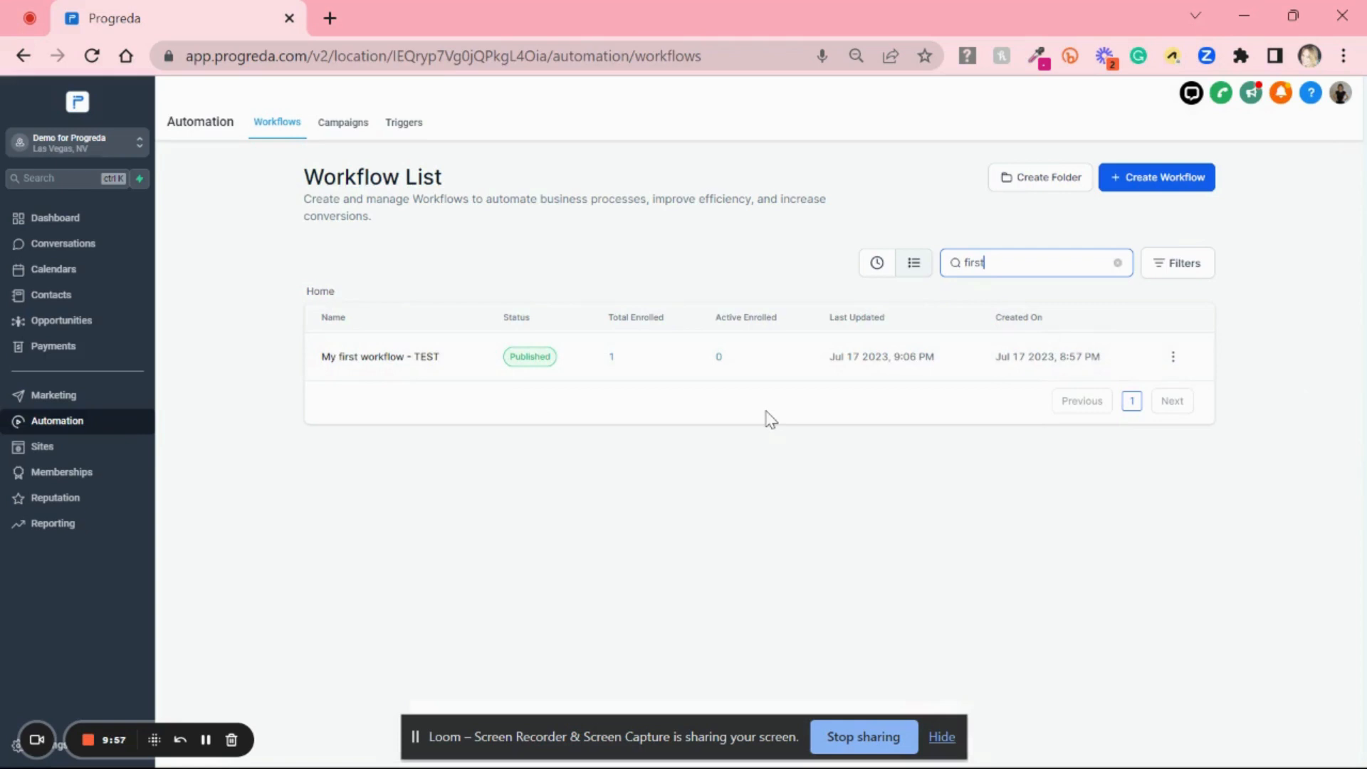
pyautogui.click(378, 363)
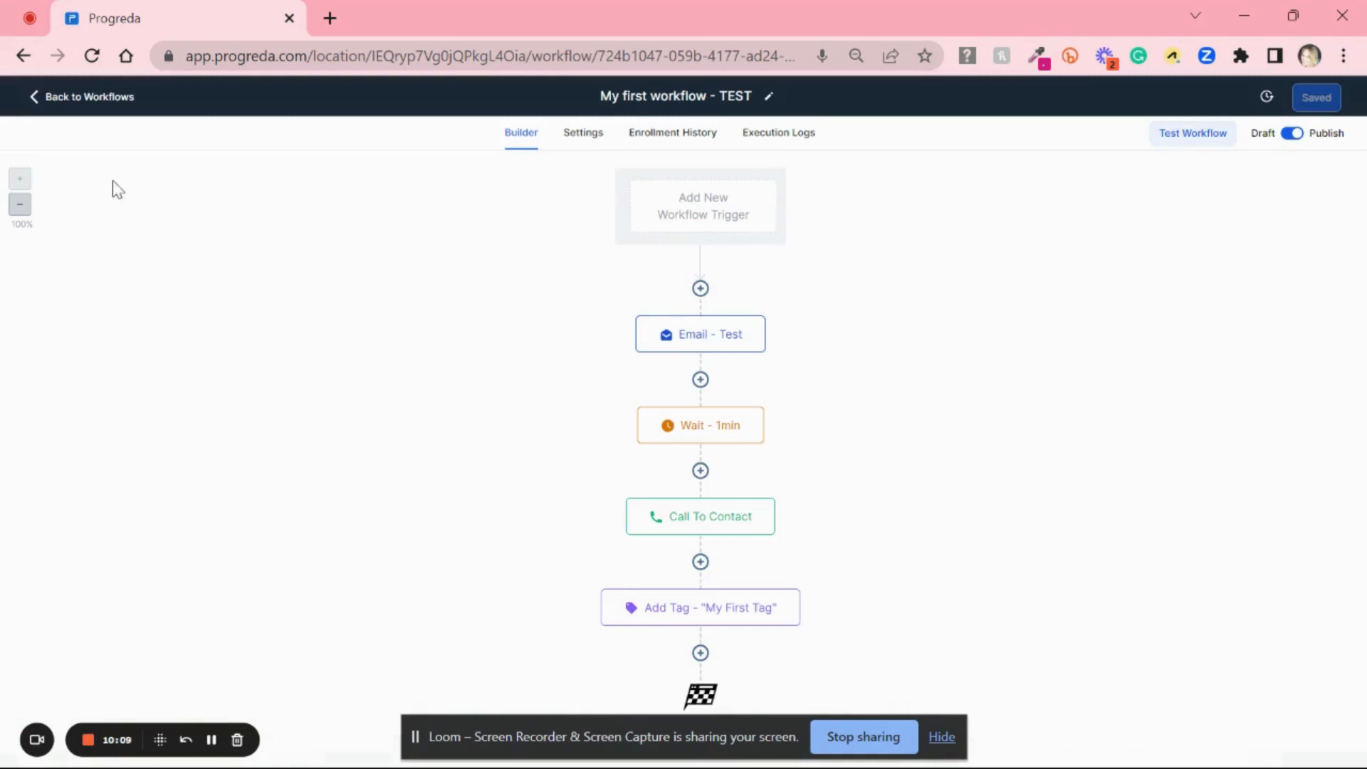
# Step: Leave the workflow, search the contacts by the contact's first name, and select the third contact found
pyautogui.click(81, 101)
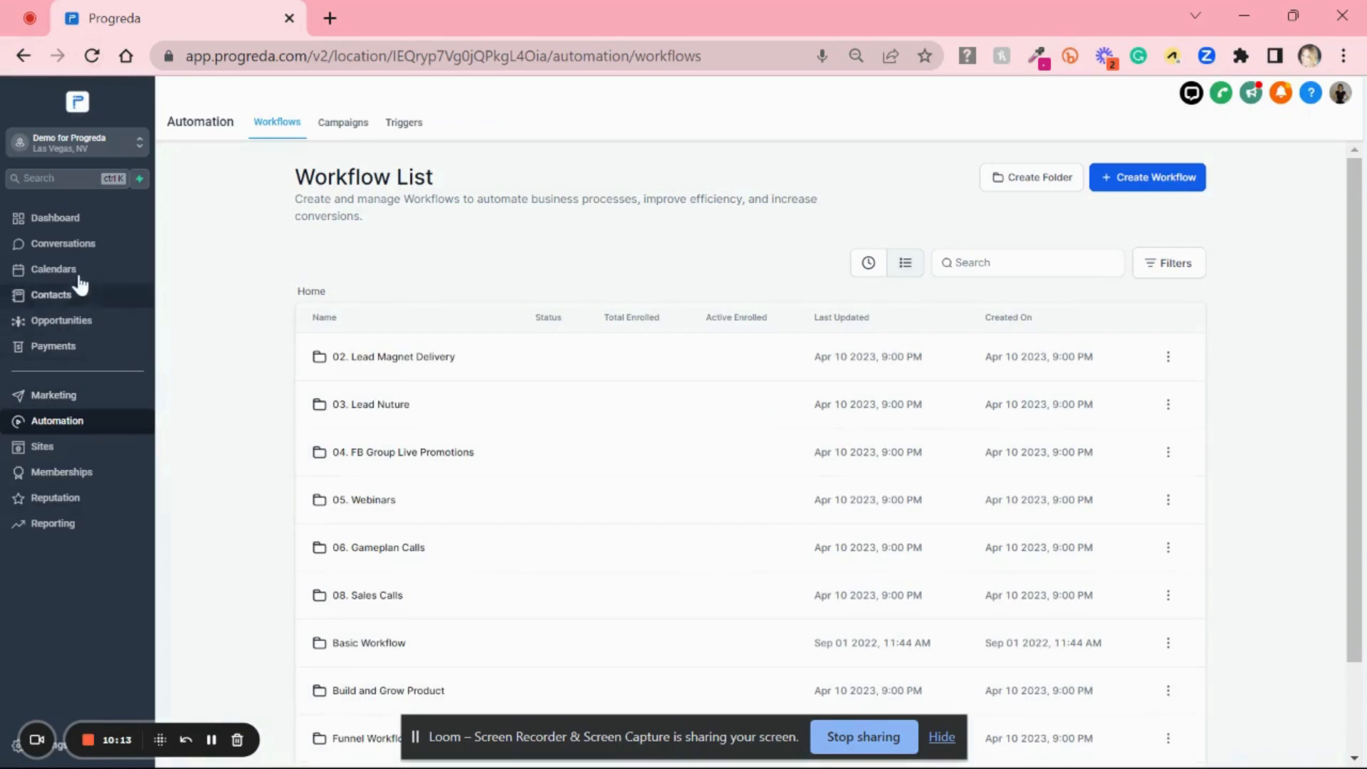
pyautogui.click(71, 298)
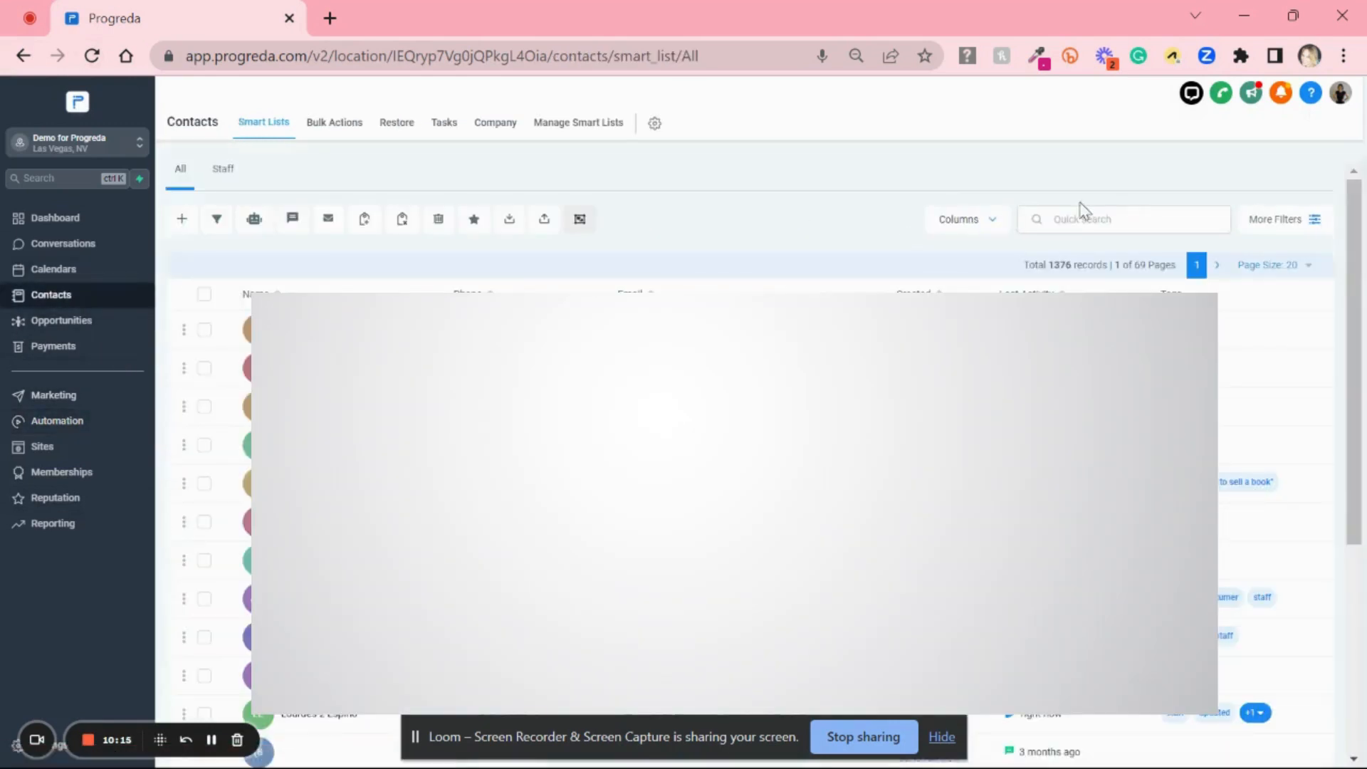
pyautogui.click(1107, 219)
pyautogui.write('lourdes')
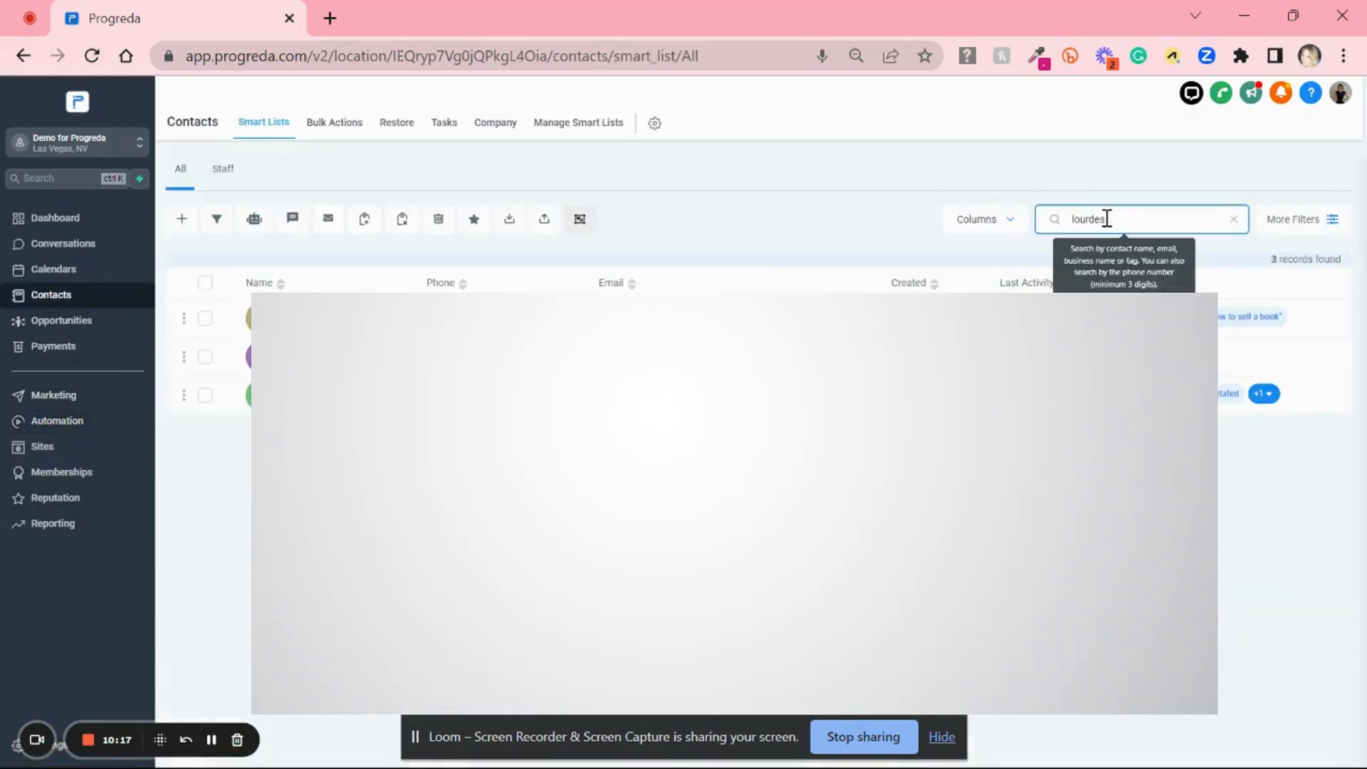
pyautogui.click(206, 396)
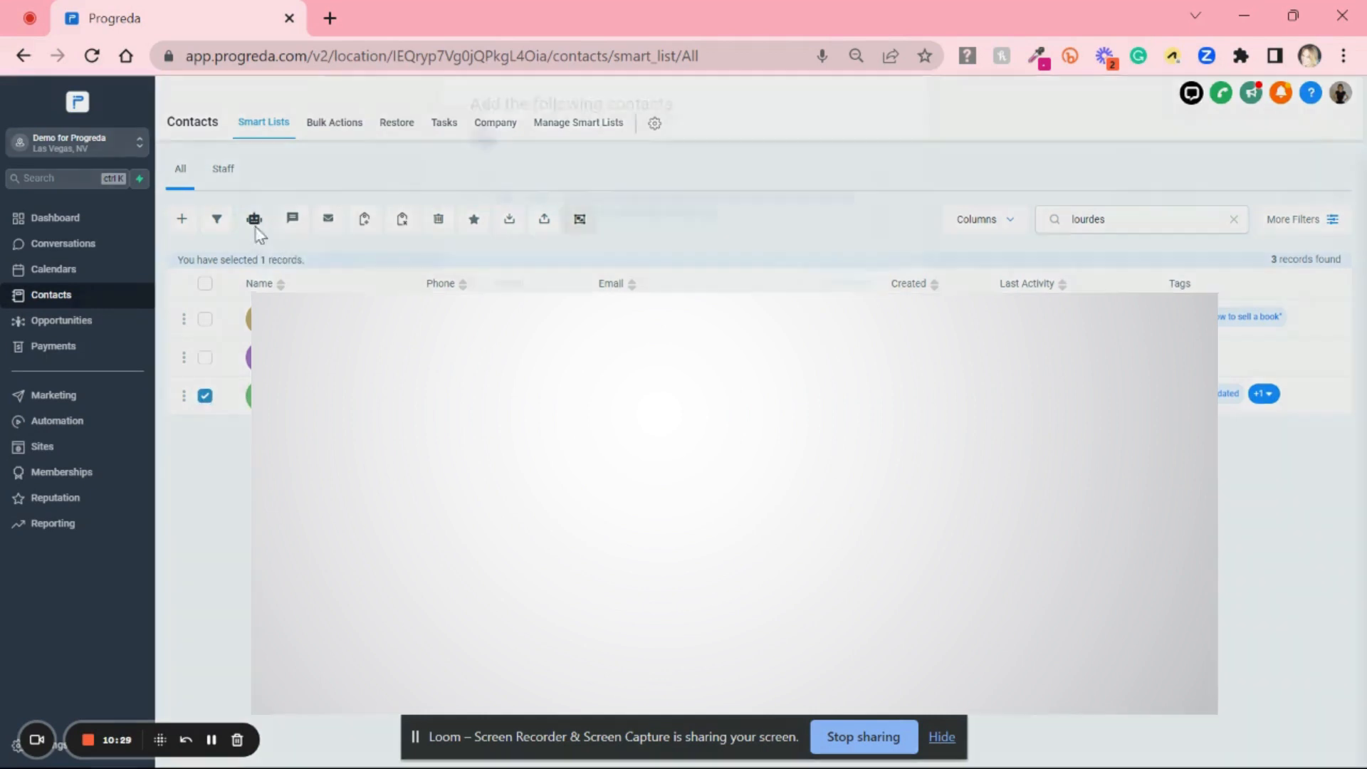
# Step: Start adding the selected contact to a campaign or workflow, choosing My first workflow - TEST as the target
pyautogui.click(254, 223)
pyautogui.click(839, 356)
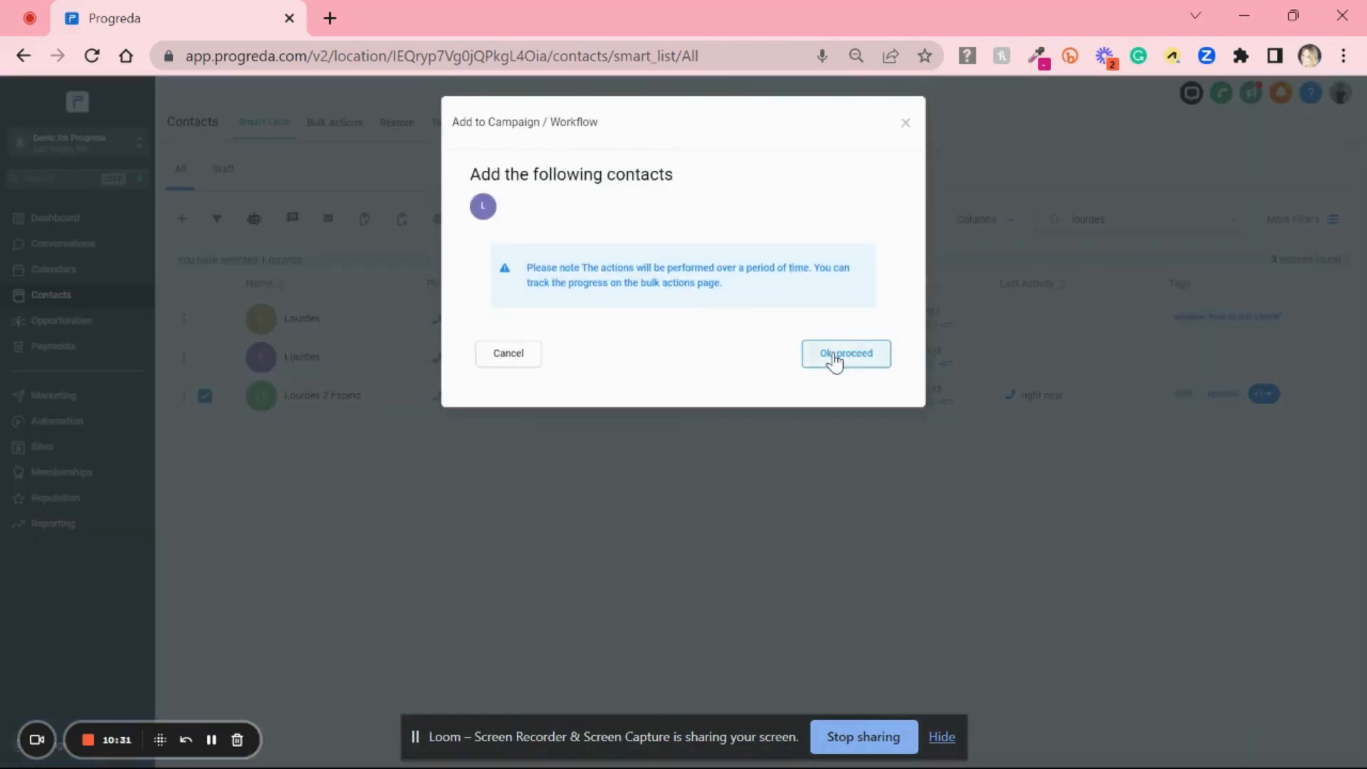
pyautogui.click(541, 264)
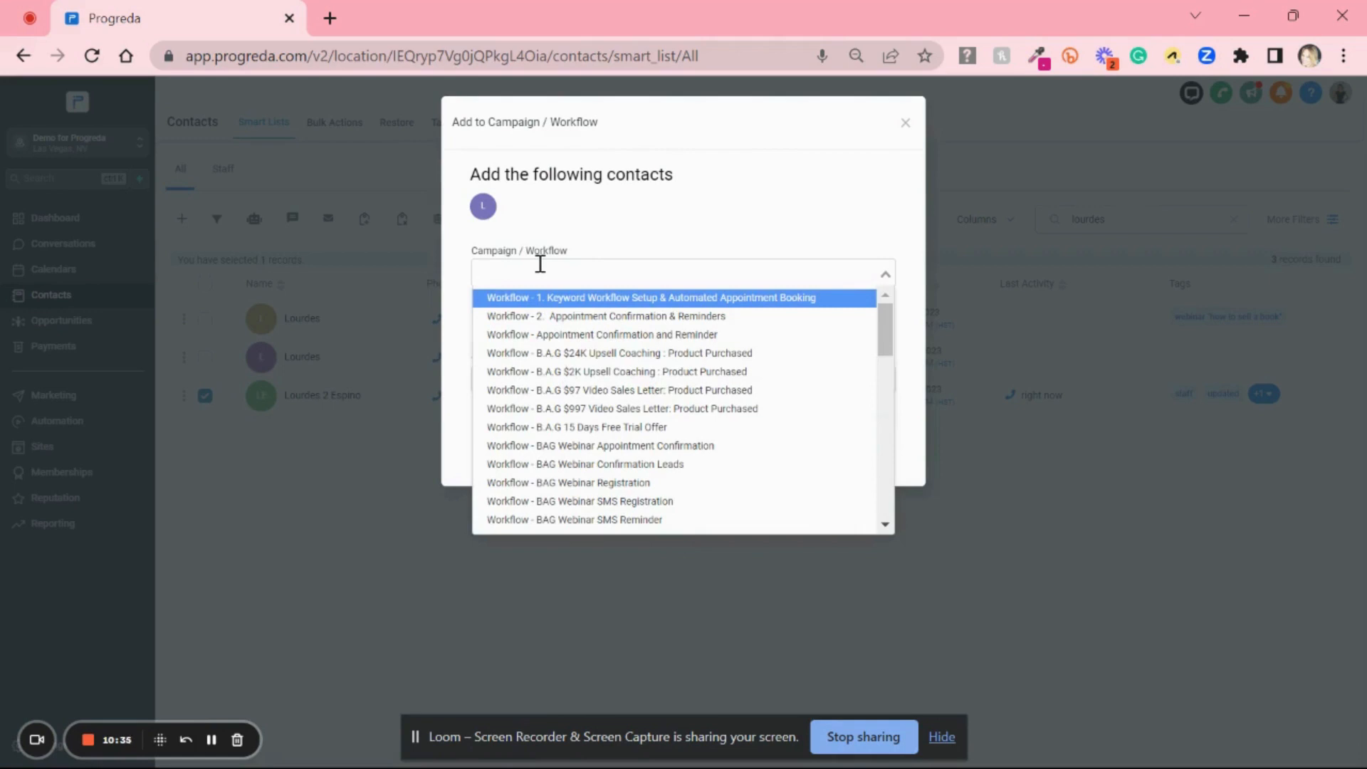
pyautogui.write('first')
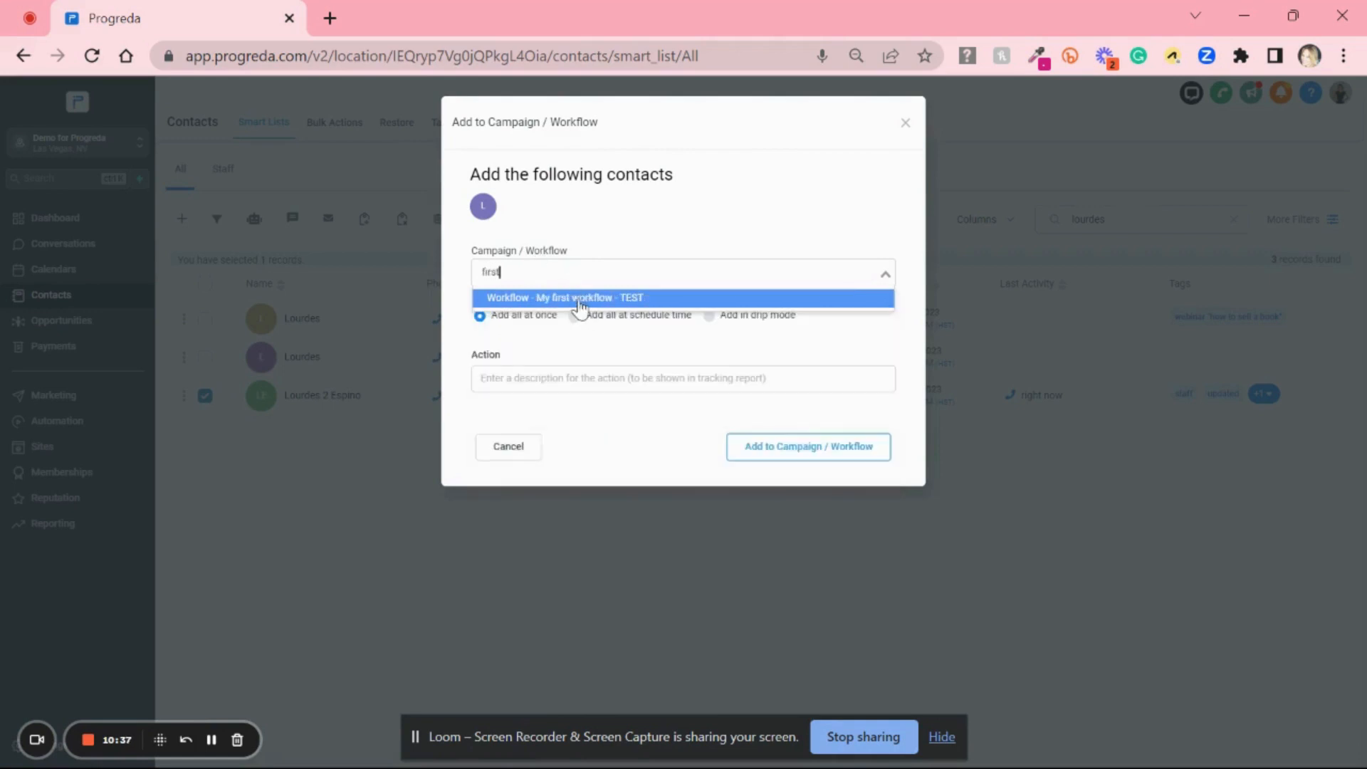
pyautogui.click(579, 298)
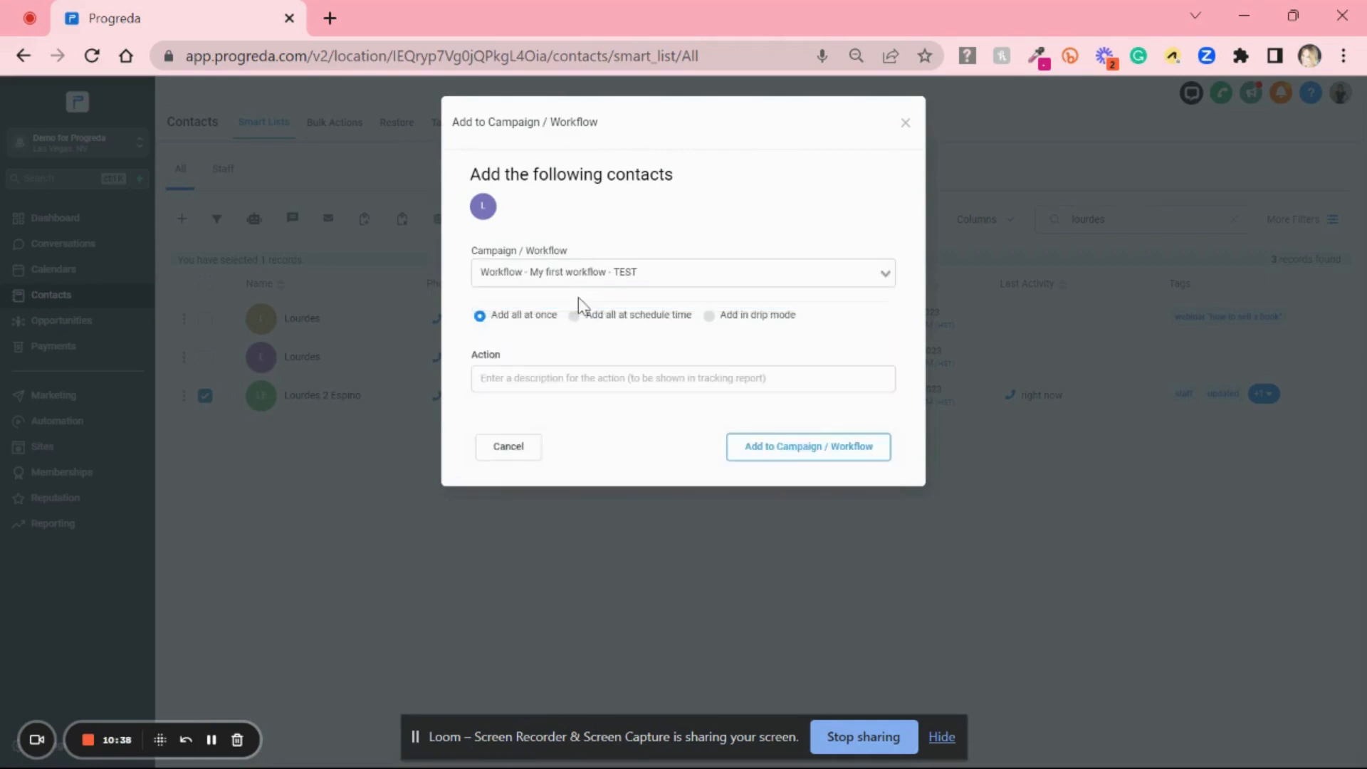
# Step: Describe the action as "This is a test, adding myself to my workflow." and add the contact to the workflow
pyautogui.click(532, 377)
pyautogui.write('1')
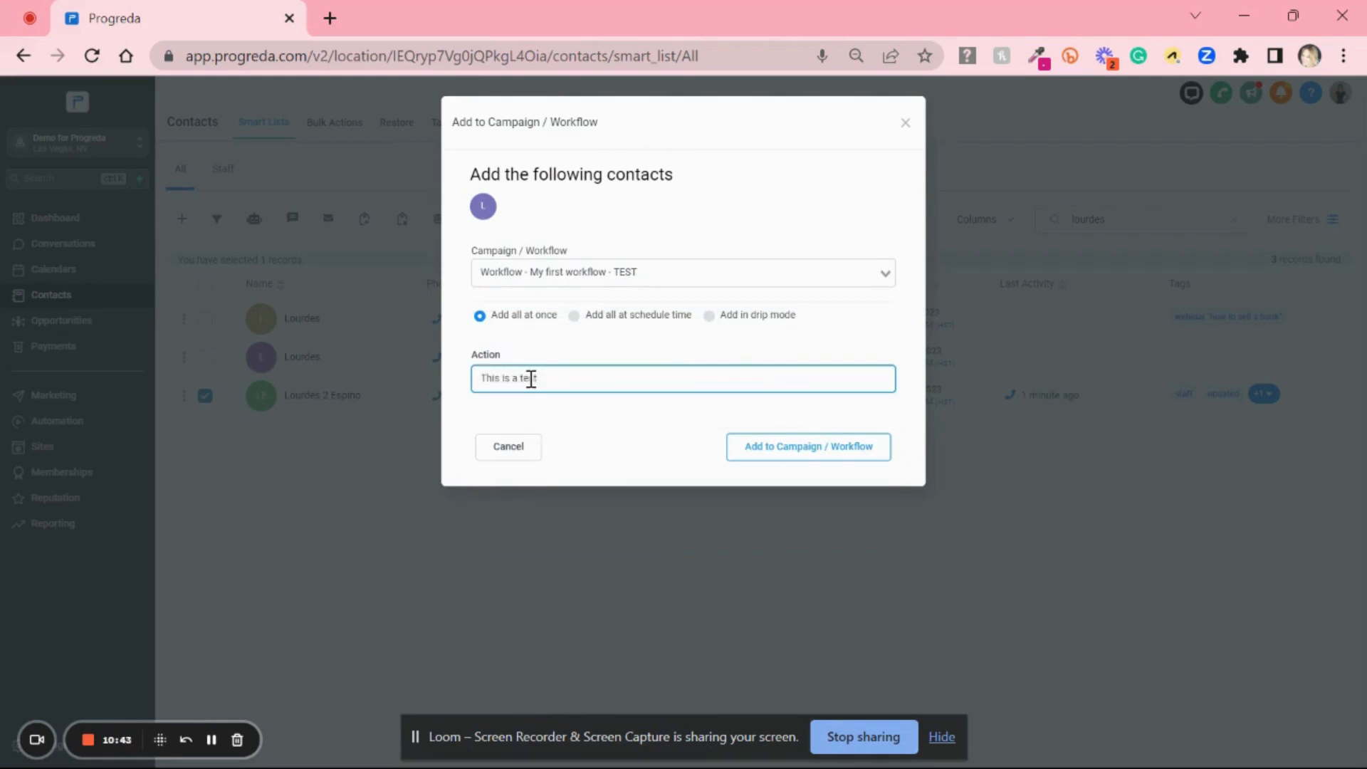
pyautogui.write('his is a test, adding mys')
pyautogui.write('elf to my workflow.')
pyautogui.click(766, 448)
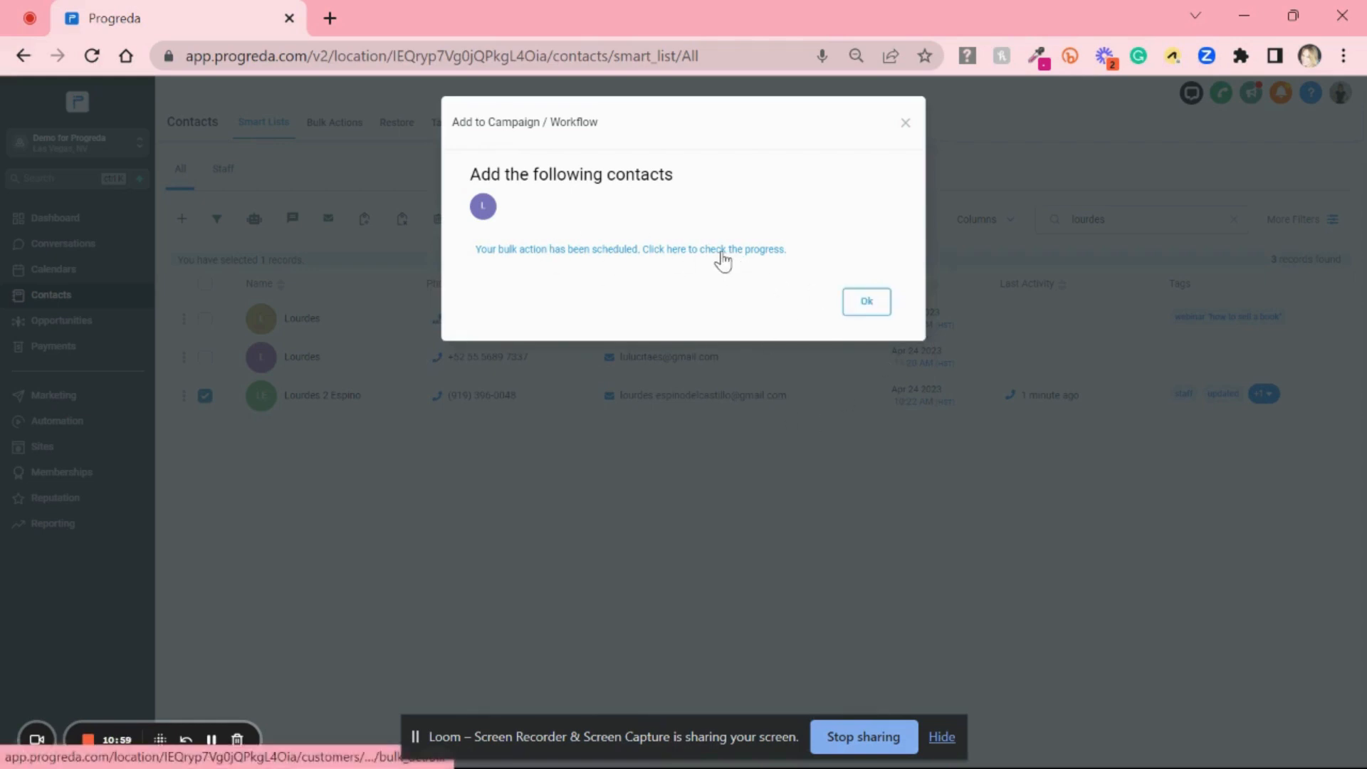
# Step: Check the progress of the bulk workflow action just scheduled and show its statistics
pyautogui.click(629, 254)
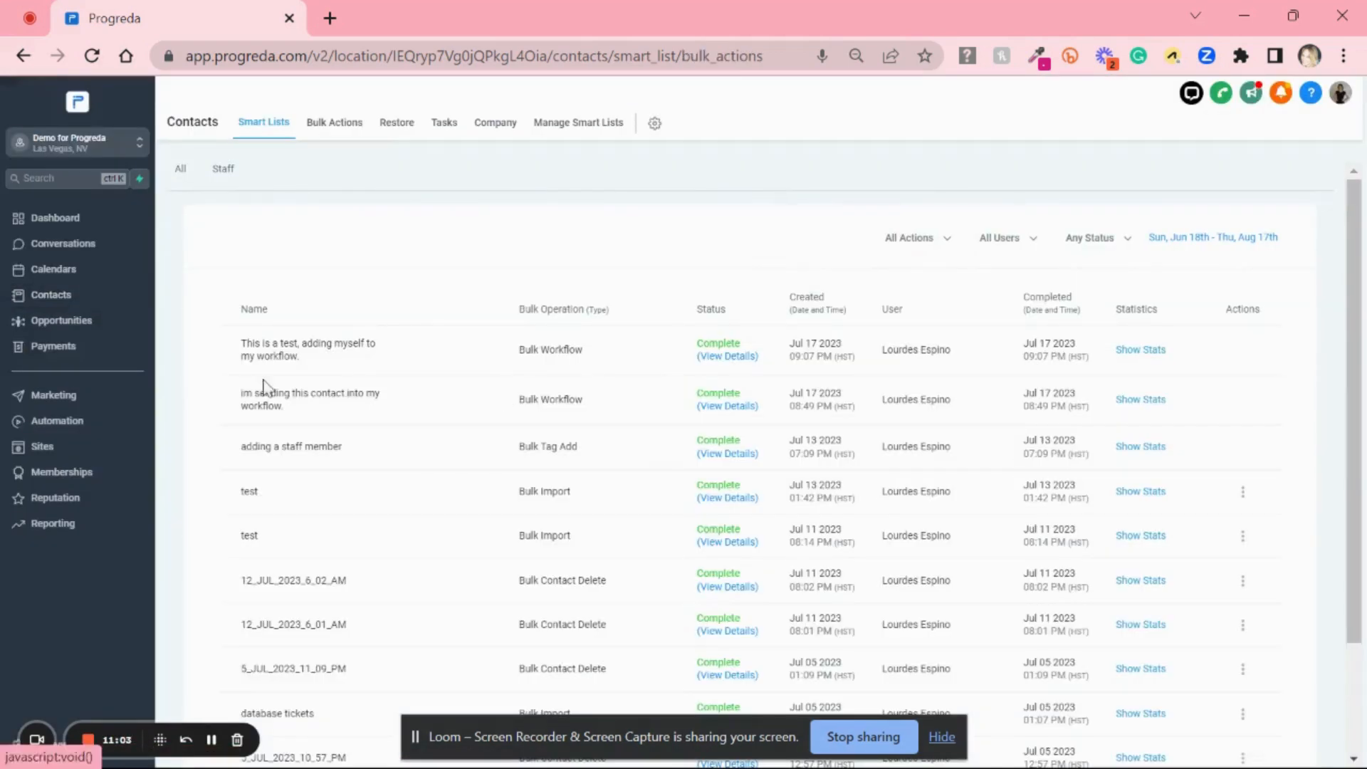
pyautogui.moveTo(244, 345); pyautogui.dragTo(1173, 362)
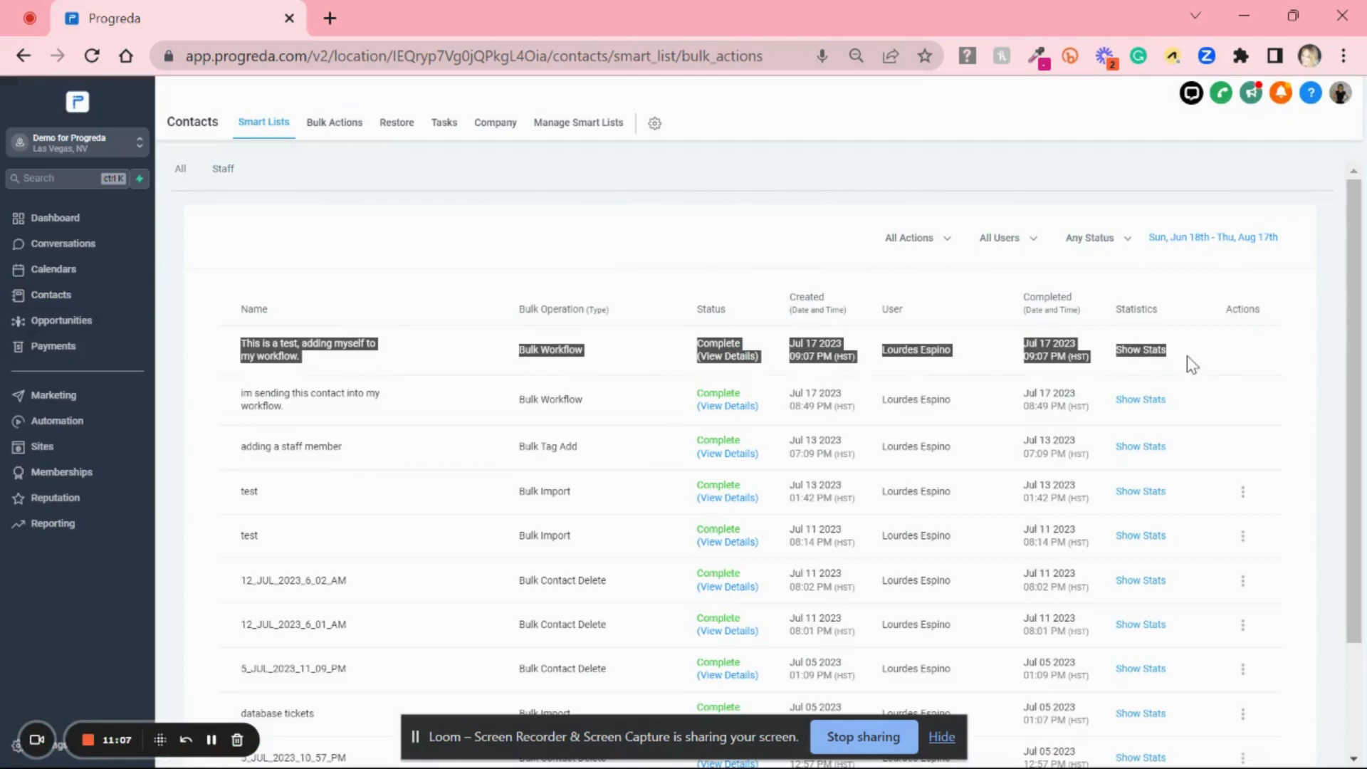
pyautogui.click(1182, 359)
pyautogui.click(1142, 350)
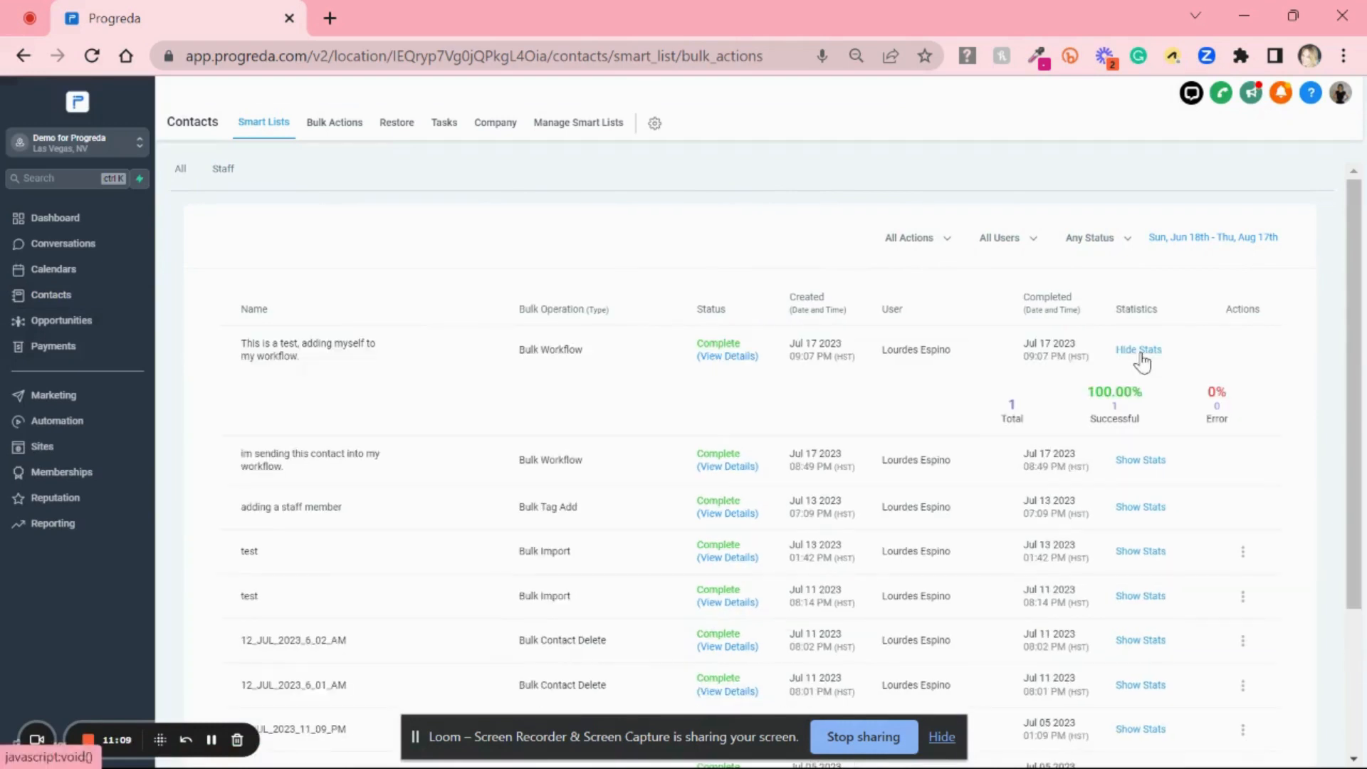
pyautogui.doubleClick(1011, 405)
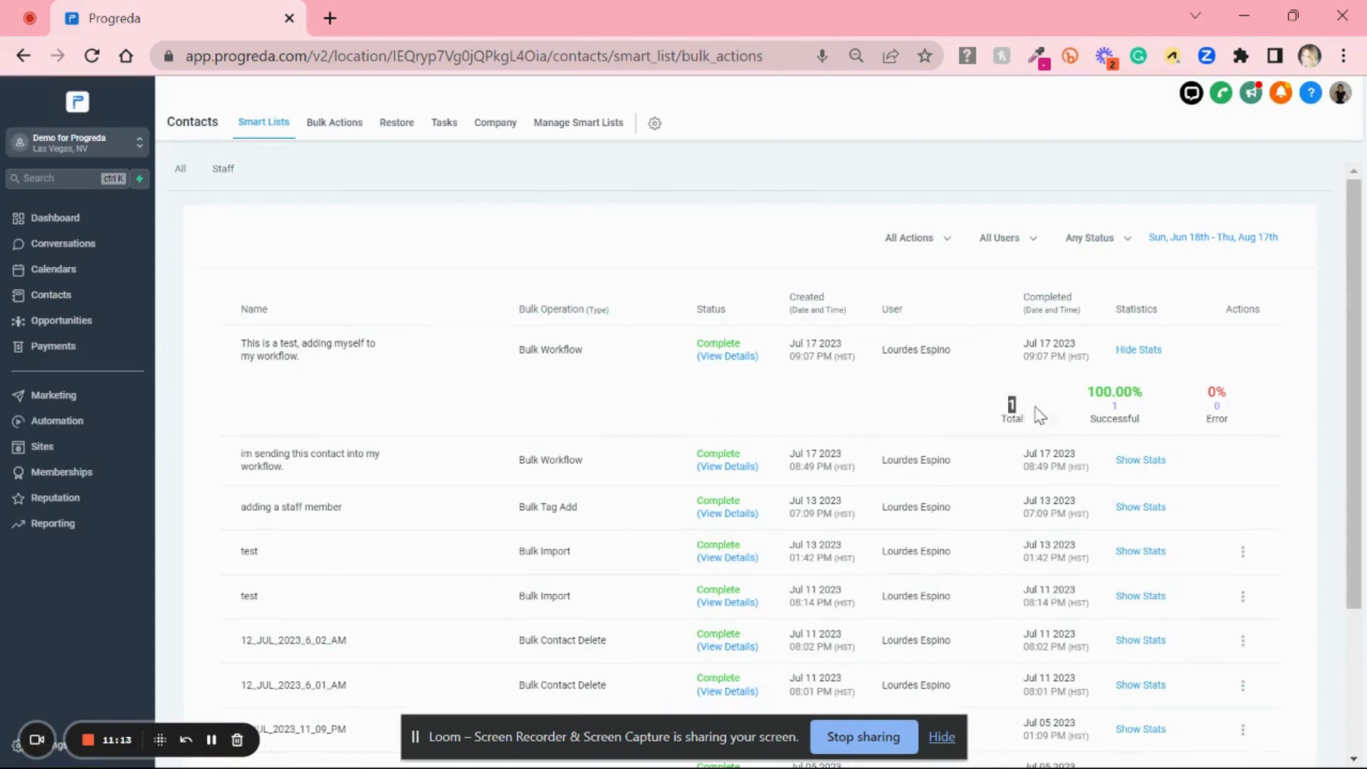